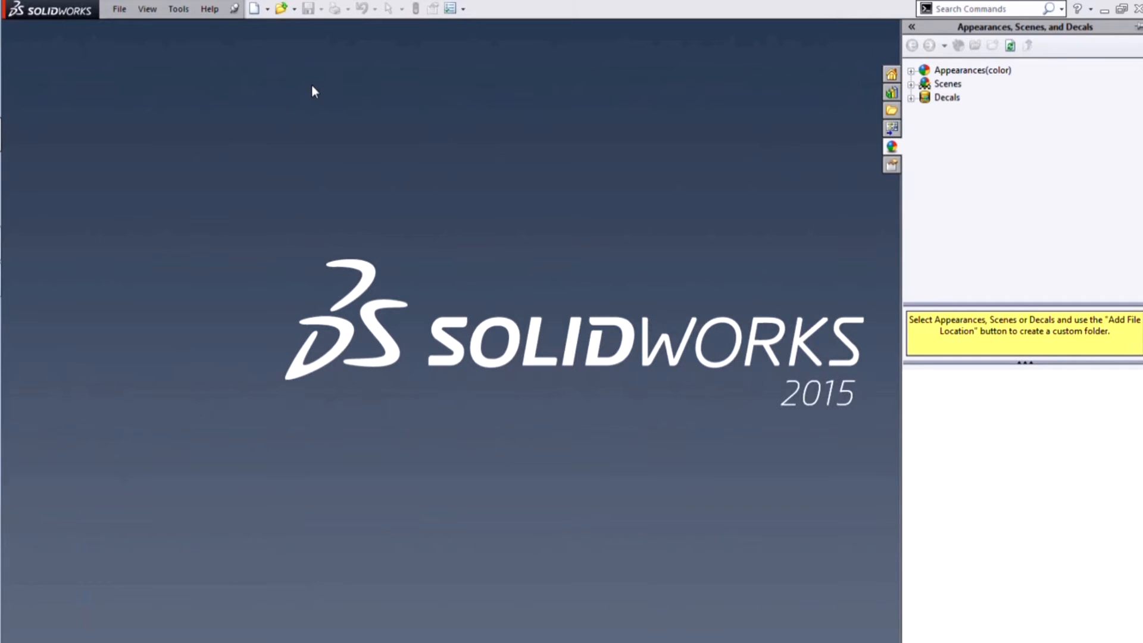
- Open Cap_insert.SLDPRT from the recent documents and load the SOLIDWORKS Simulation add-in
key(r)
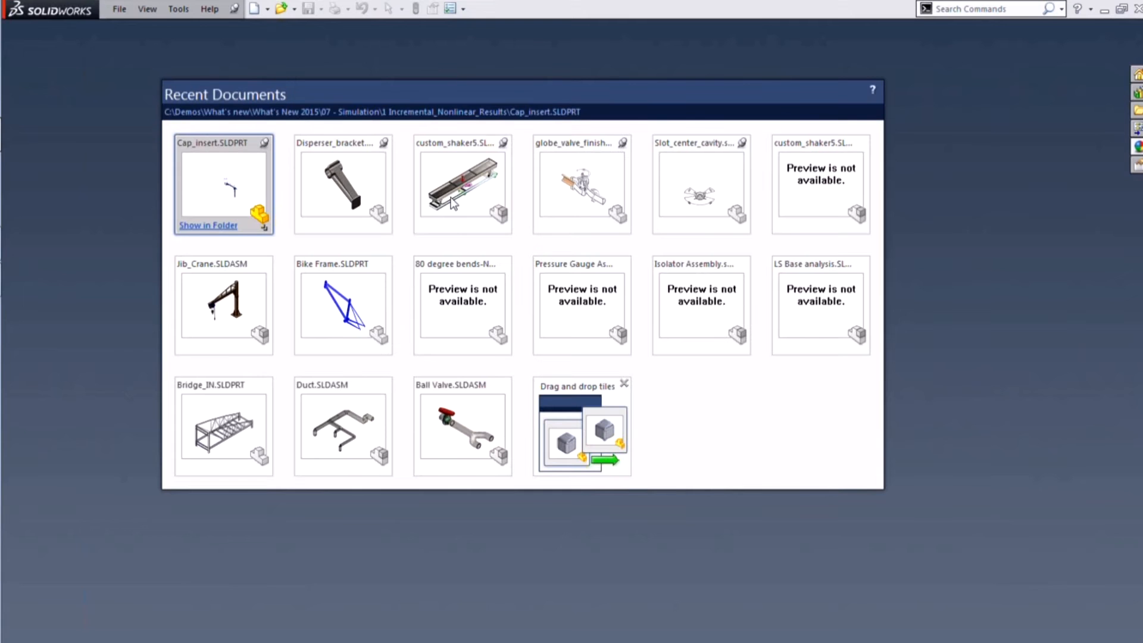
click(194, 188)
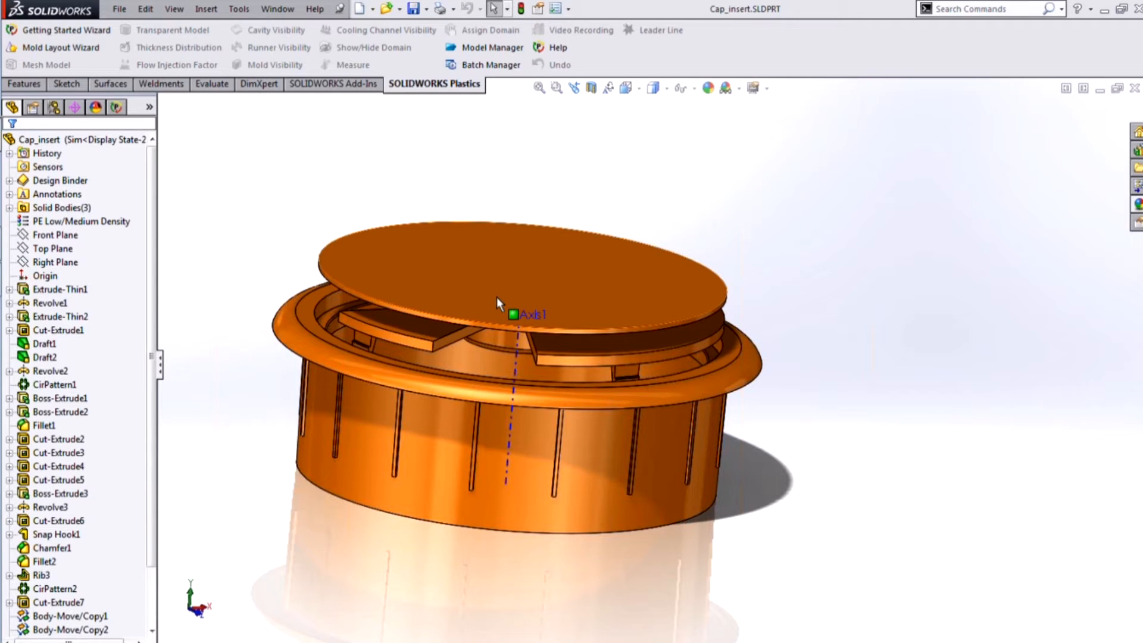
click(333, 83)
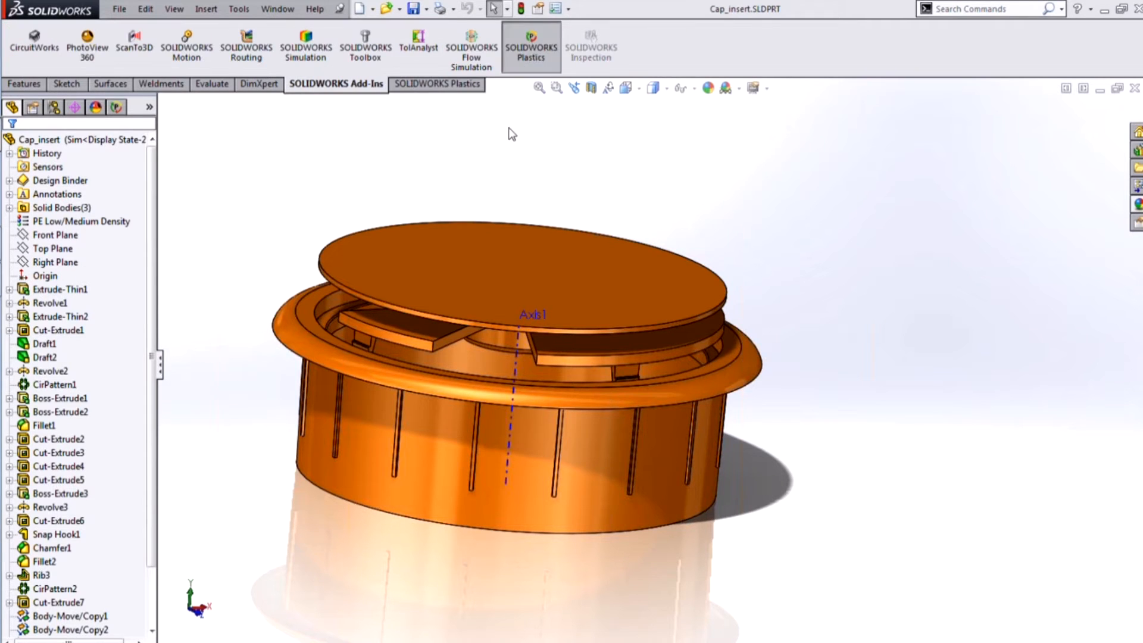
click(305, 59)
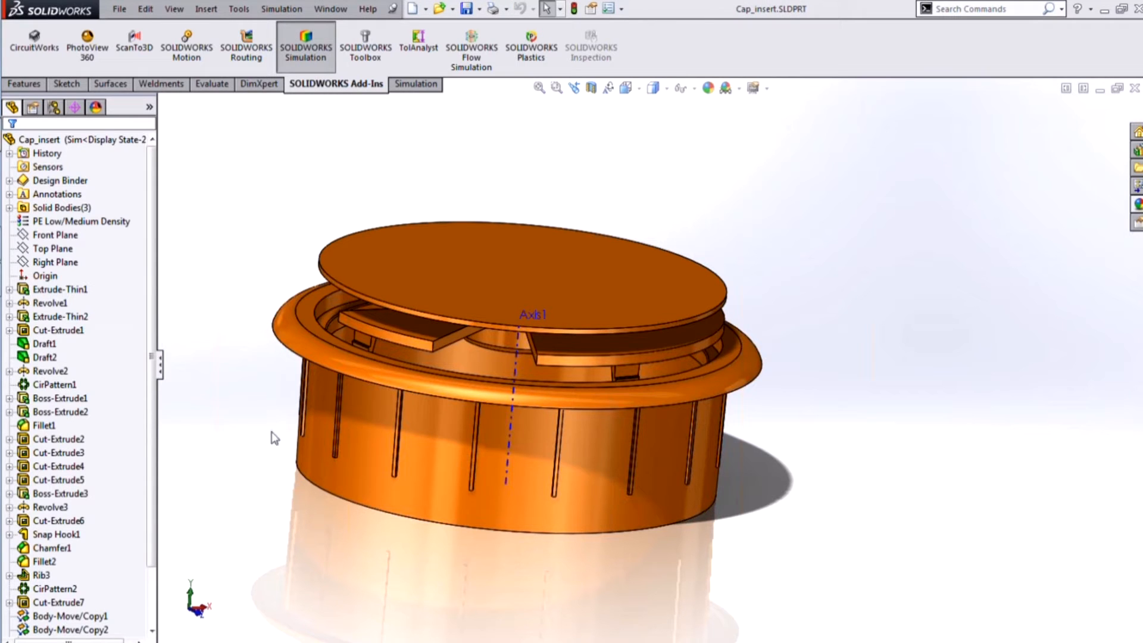
- Activate the Nonlinear 1 study and run it, continuing the analysis without stopping to modify the model
click(262, 642)
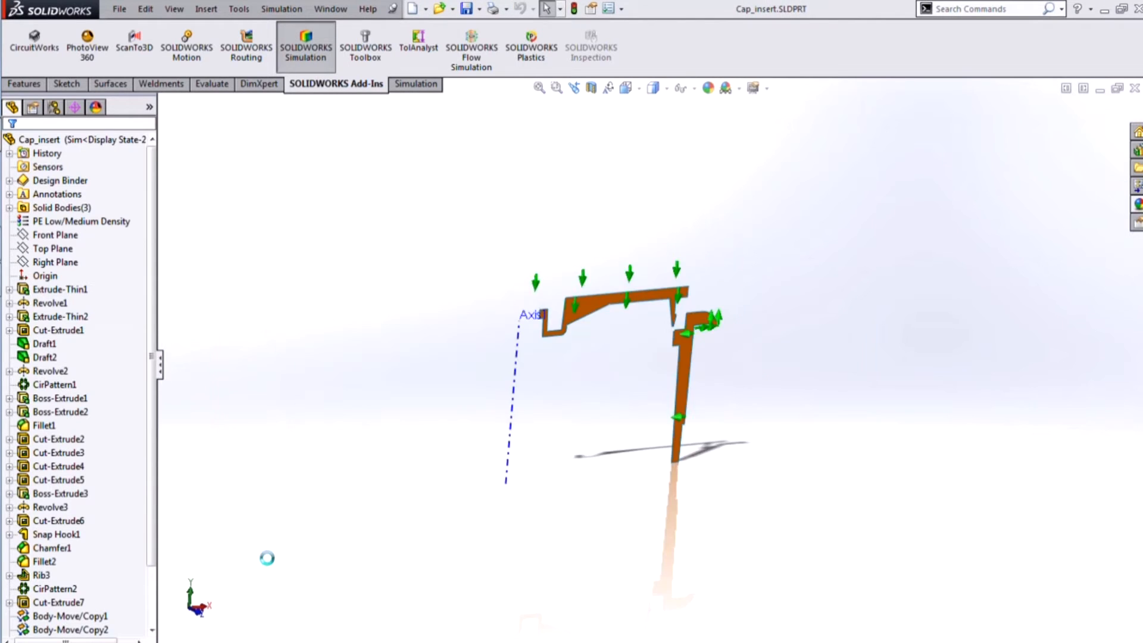
middle_drag(495, 392, 676, 403)
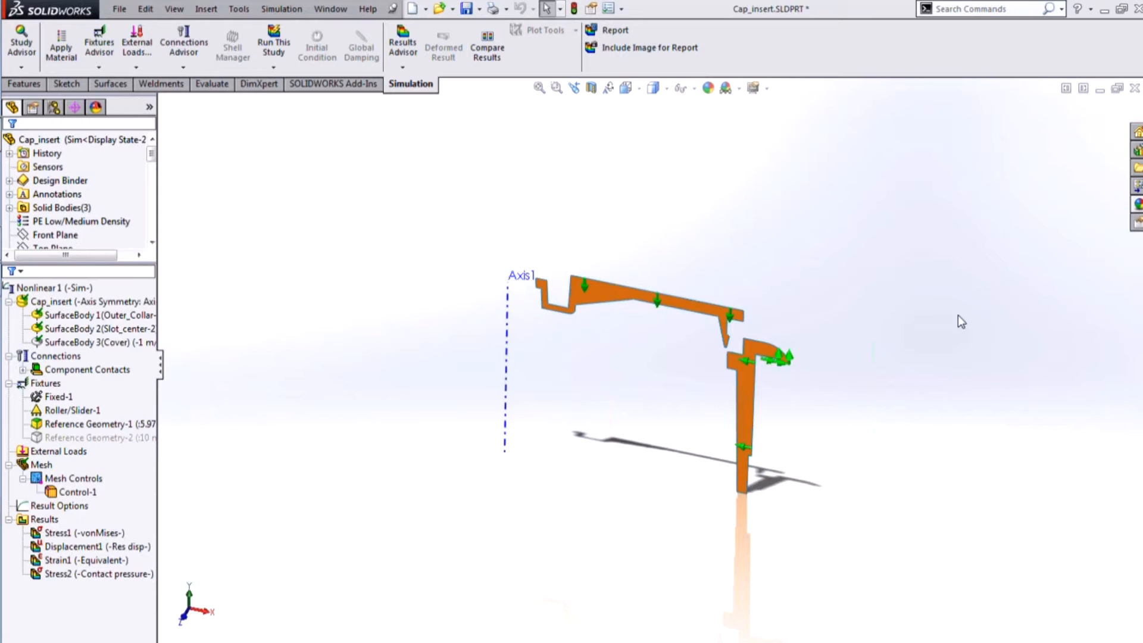
middle_drag(688, 363, 654, 357)
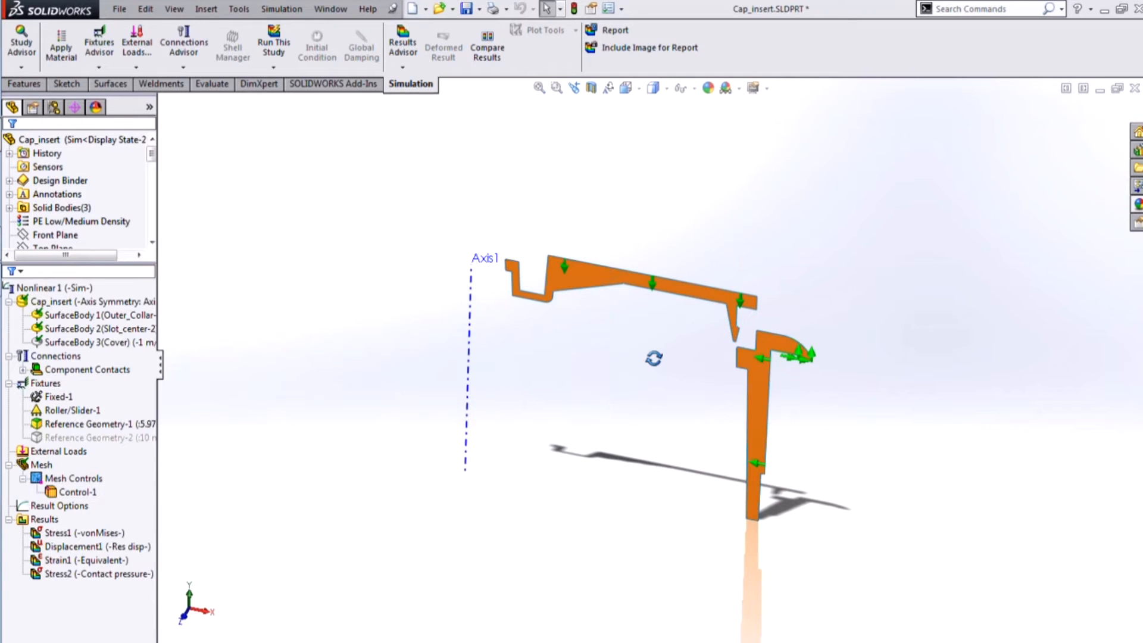
click(274, 40)
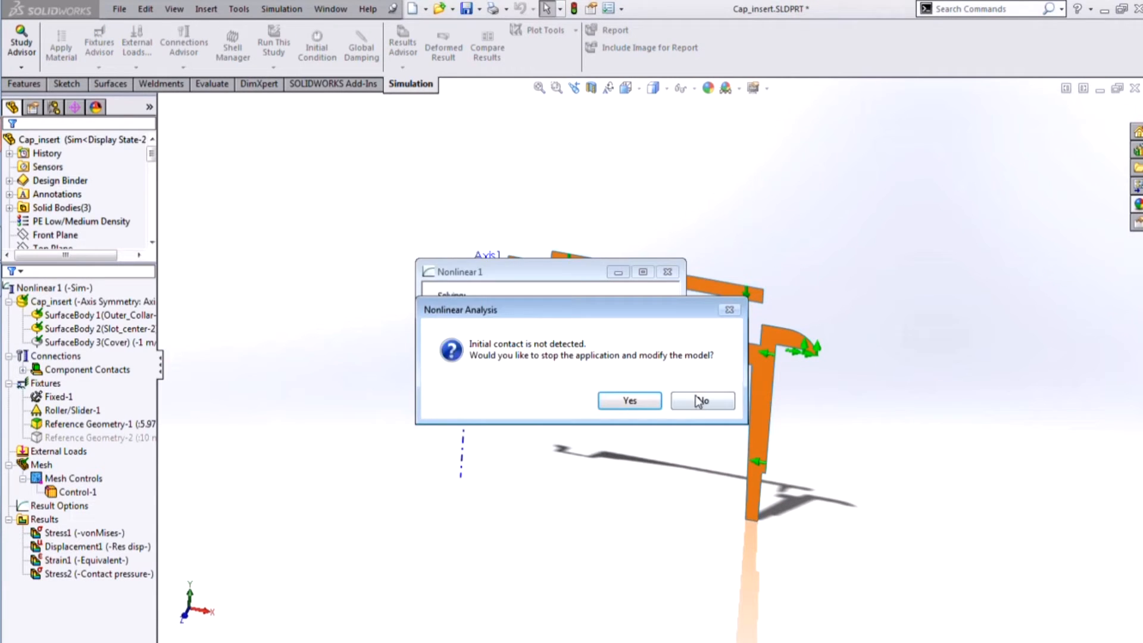
click(699, 399)
drag(549, 273, 248, 191)
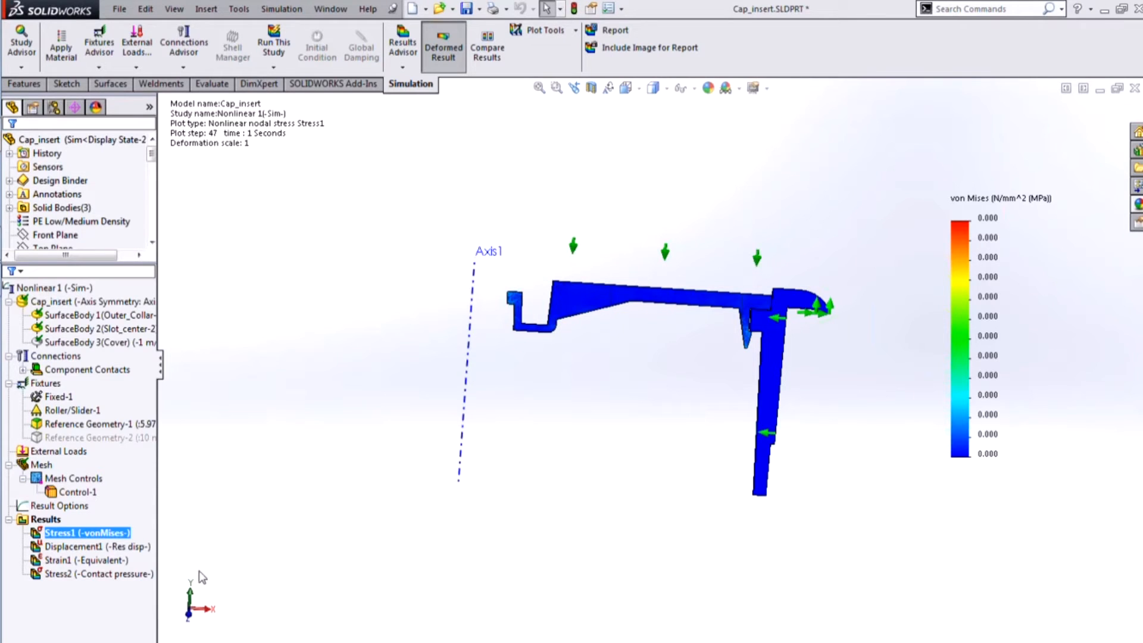
- Show the Displacement1 result plot, play its animation, and close the animation
double_click(113, 547)
scroll(626, 388, down, 3)
right_click(958, 273)
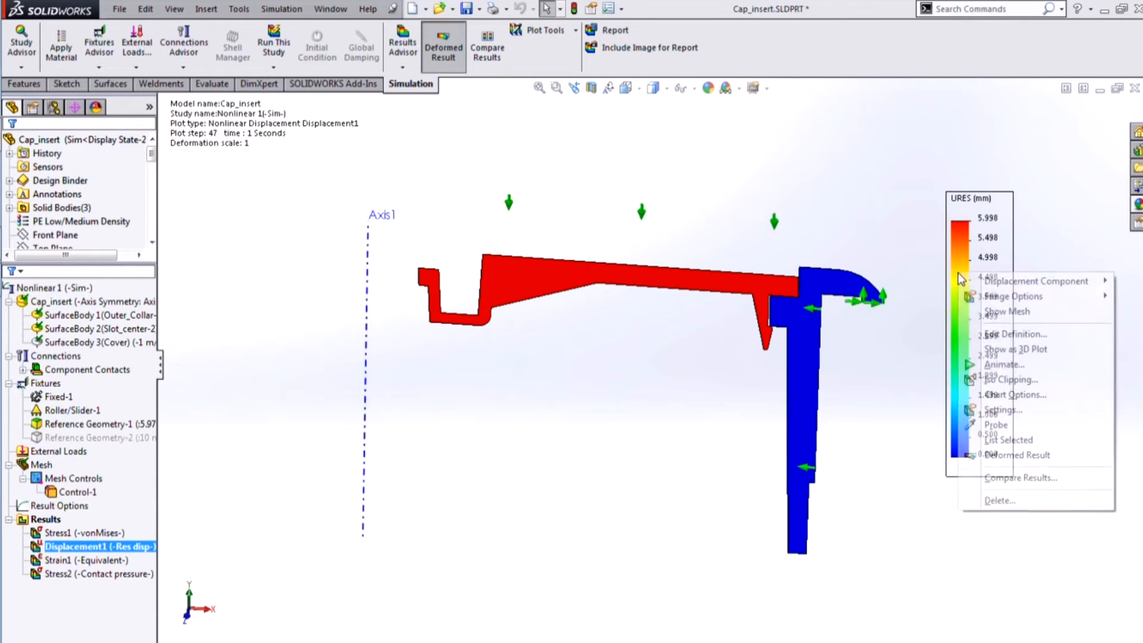
click(1022, 370)
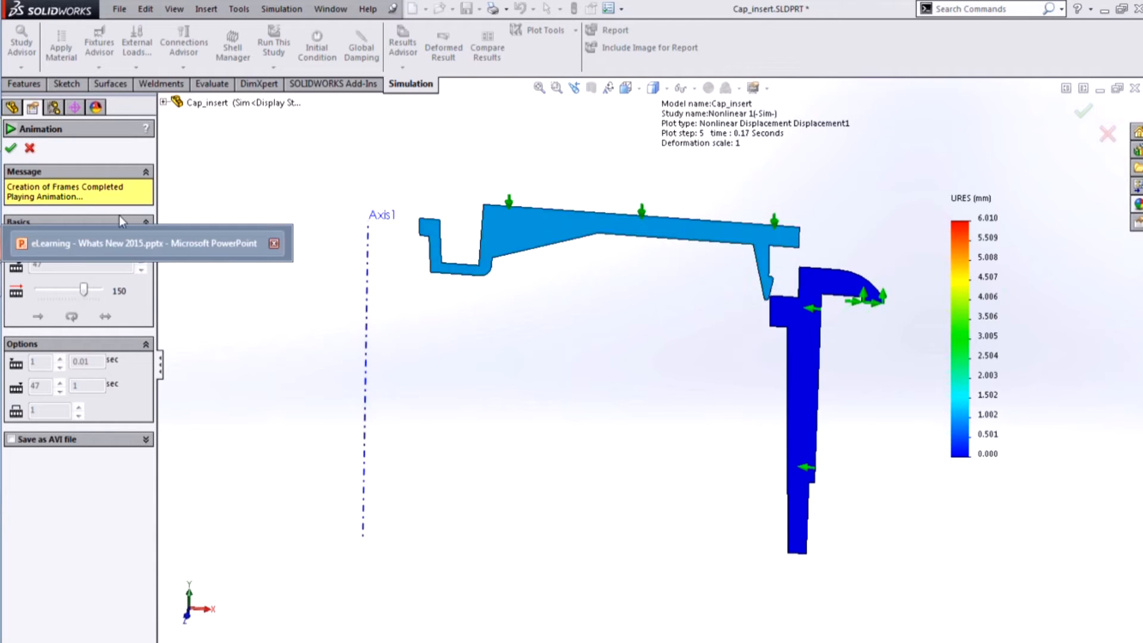
click(104, 241)
click(30, 147)
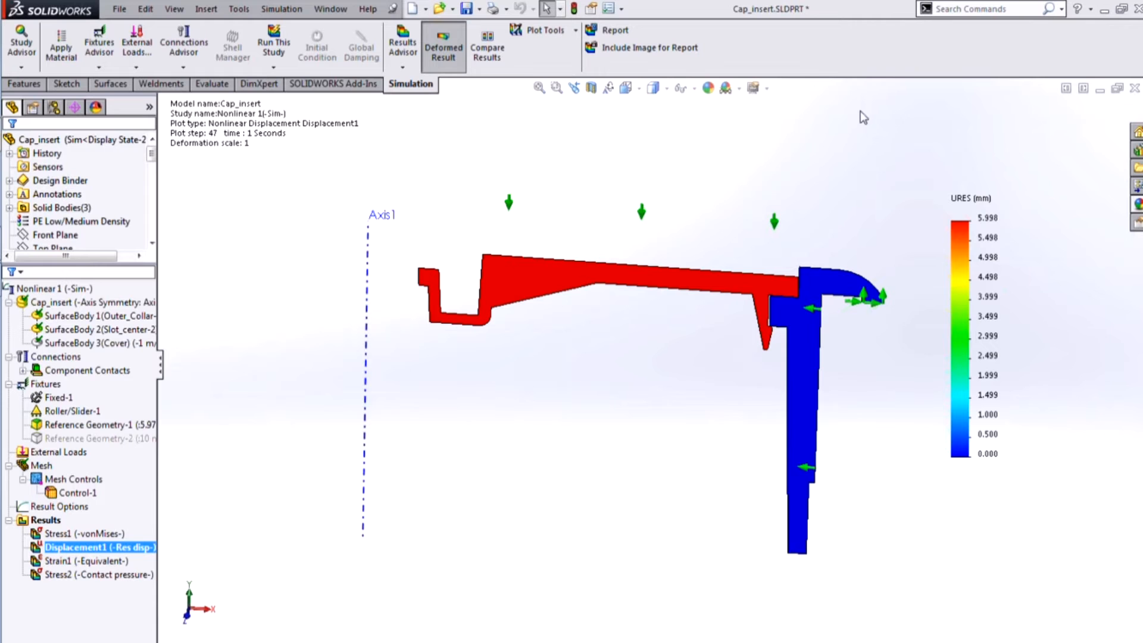
- Close the Cap_insert part and open Disperser_bracket.SLDPRT from the recent documents
click(1135, 88)
click(502, 380)
key(r)
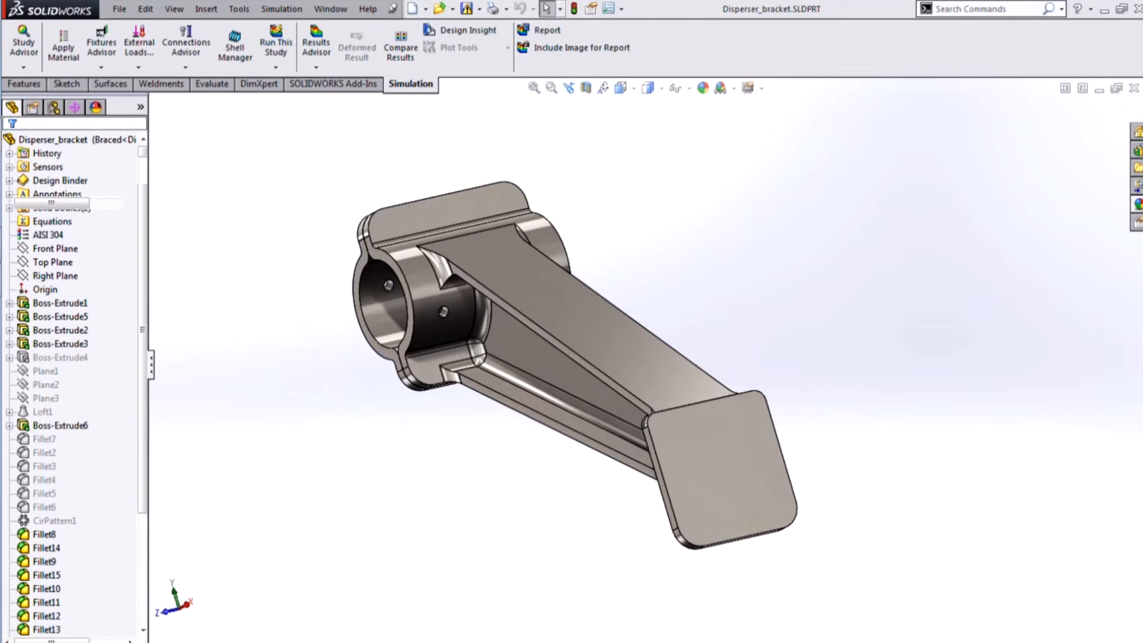
- Open the Load Case Manager for the bracket's Load Case Manager study
middle_drag(413, 394, 433, 421)
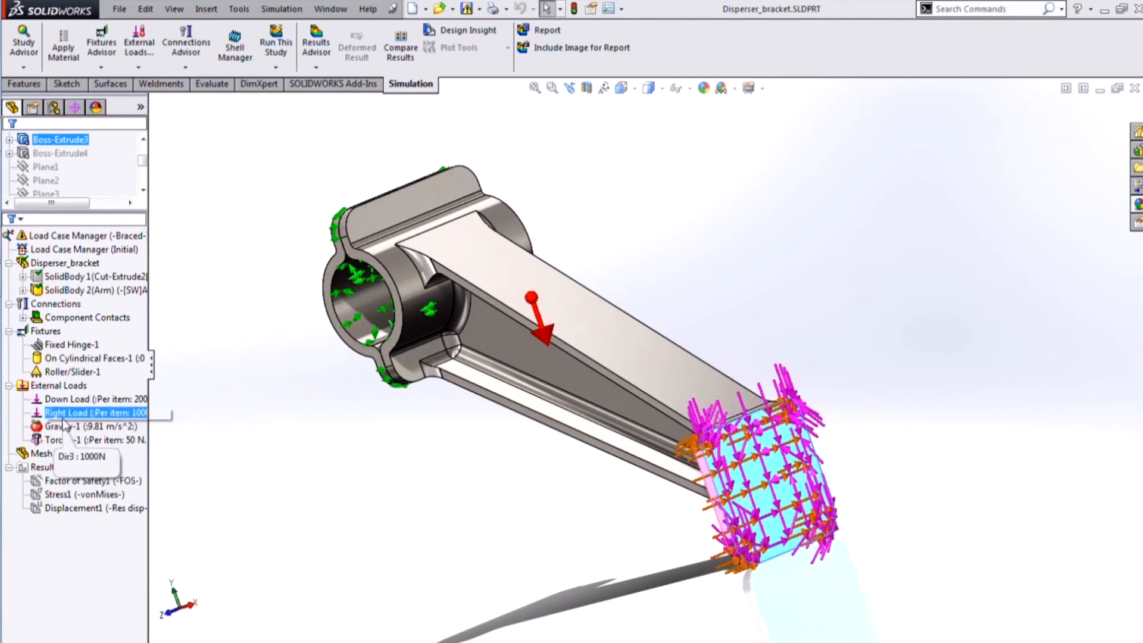
right_click(106, 237)
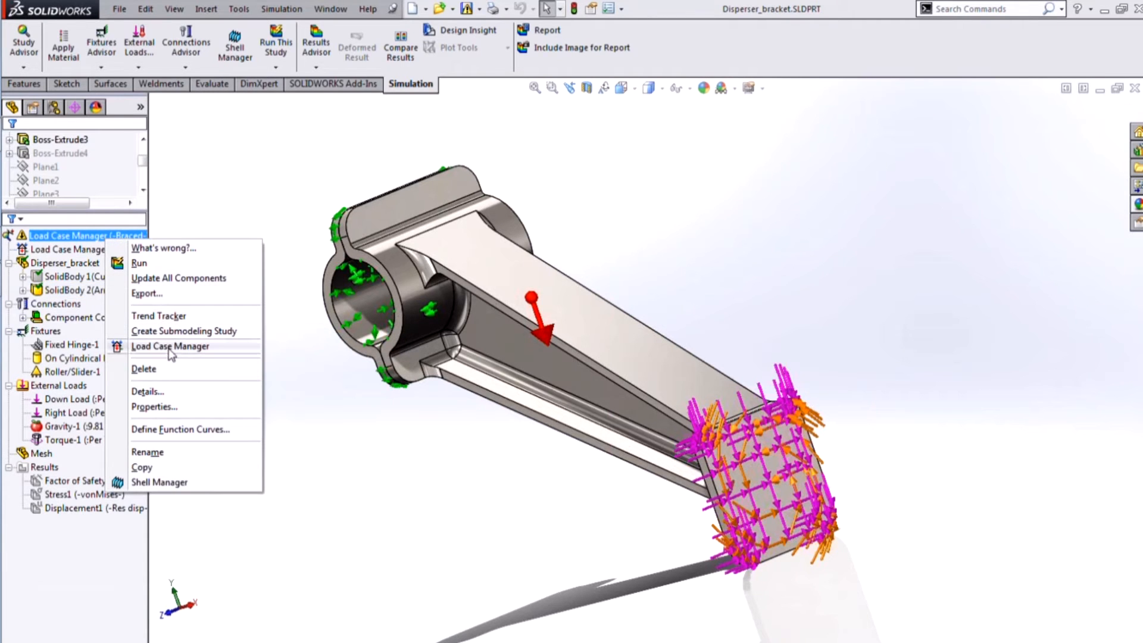
click(170, 347)
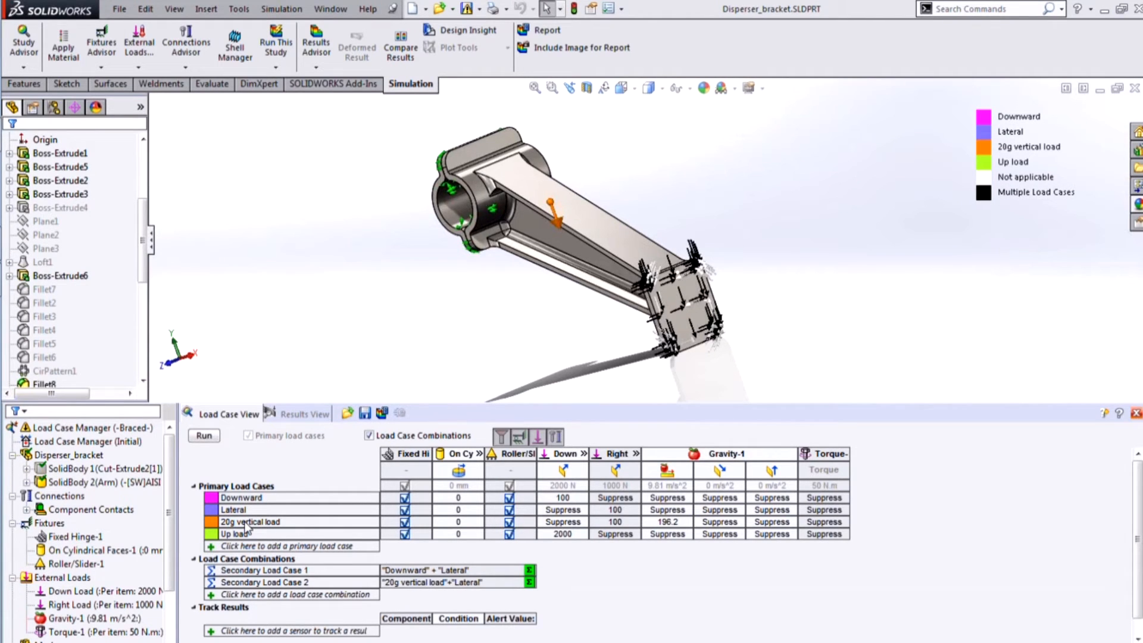
- Add a new primary load case and set its Down Load to 1500 N
click(271, 547)
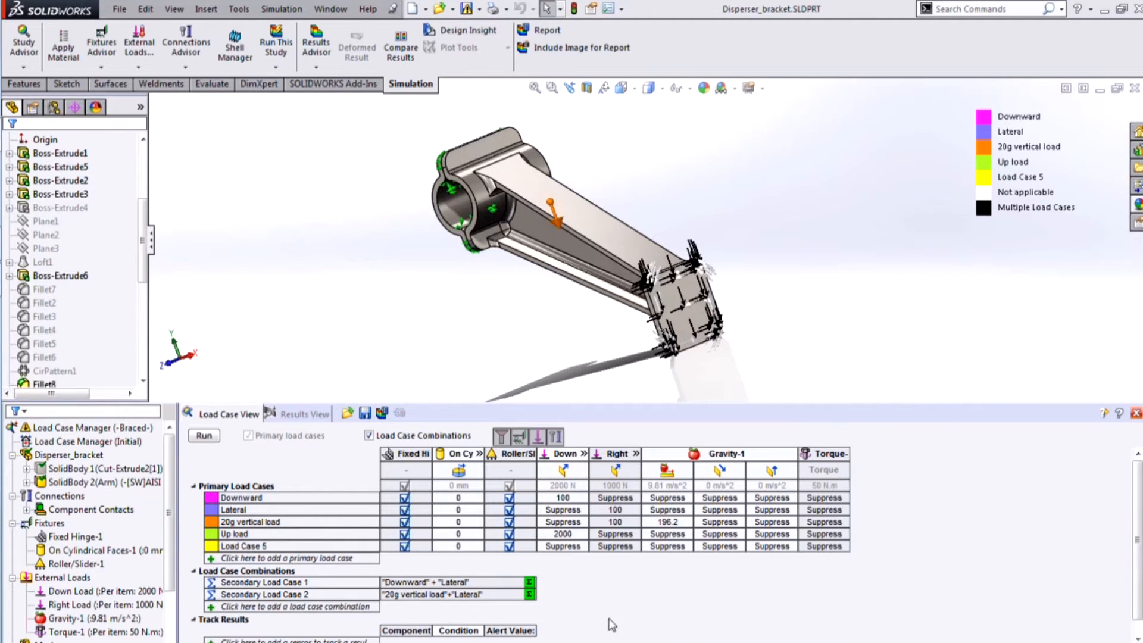
double_click(343, 546)
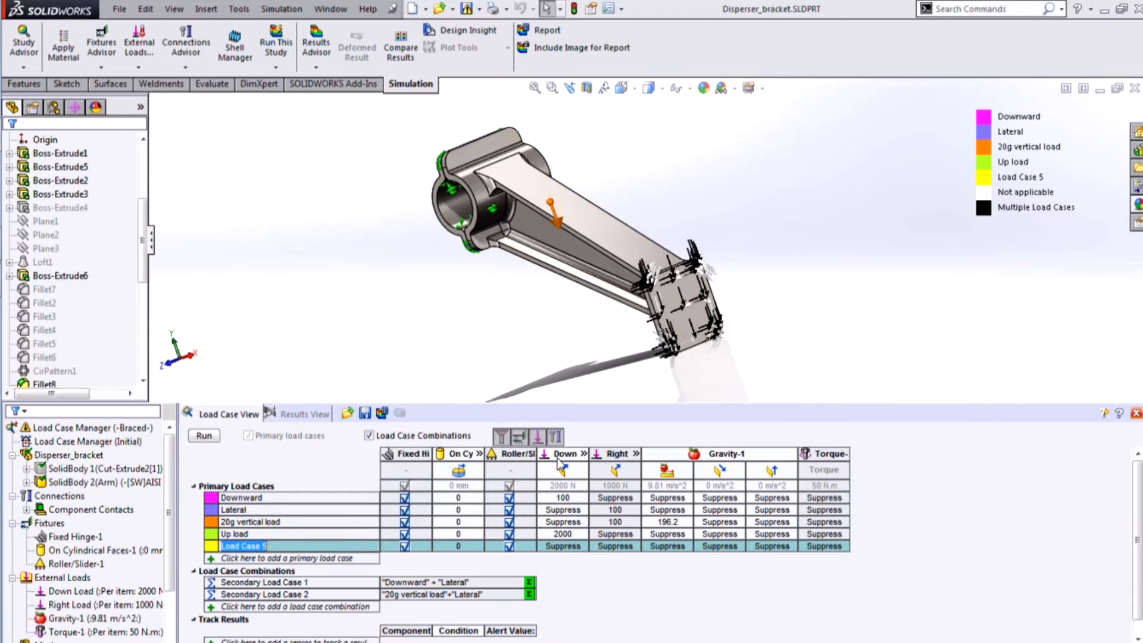
click(555, 543)
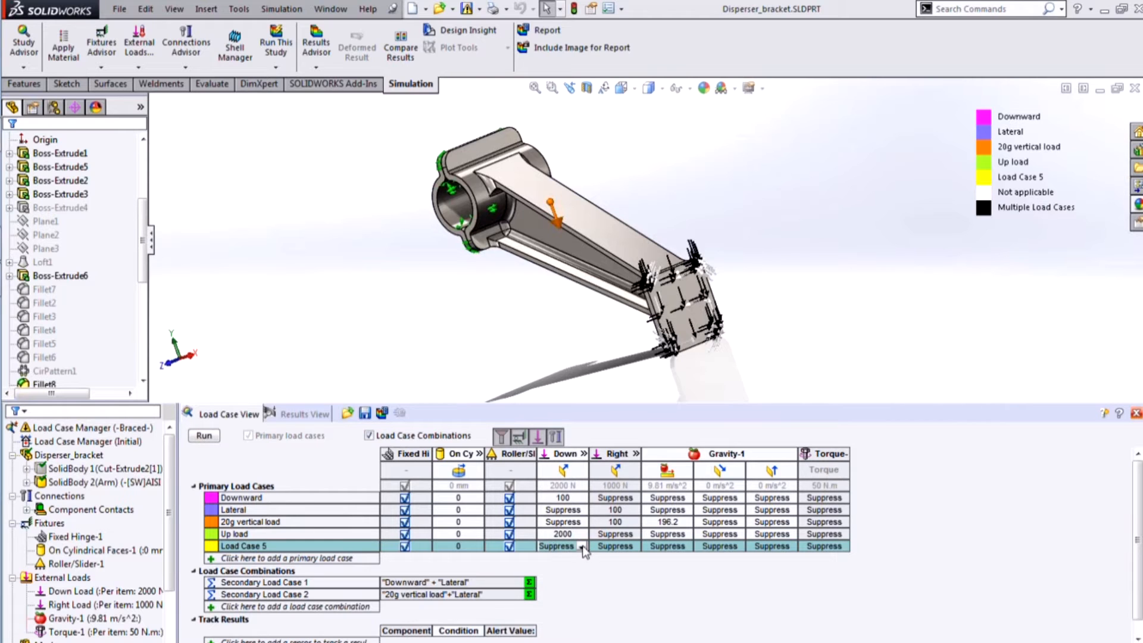
click(582, 545)
click(581, 545)
click(581, 546)
click(568, 557)
text(1500)
click(316, 610)
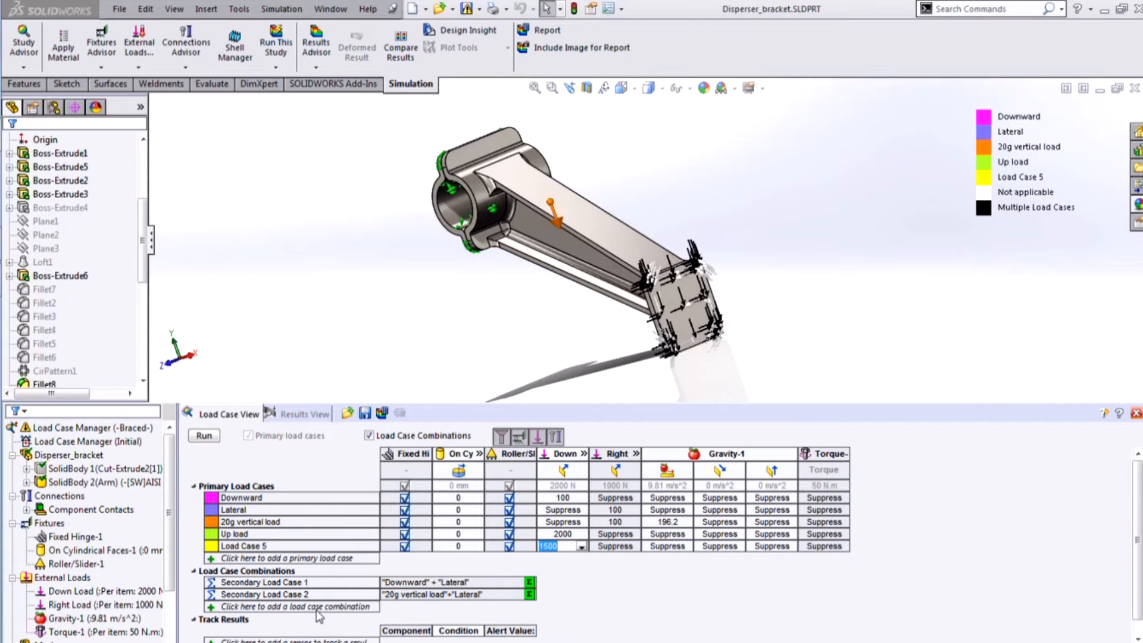
drag(613, 373, 479, 373)
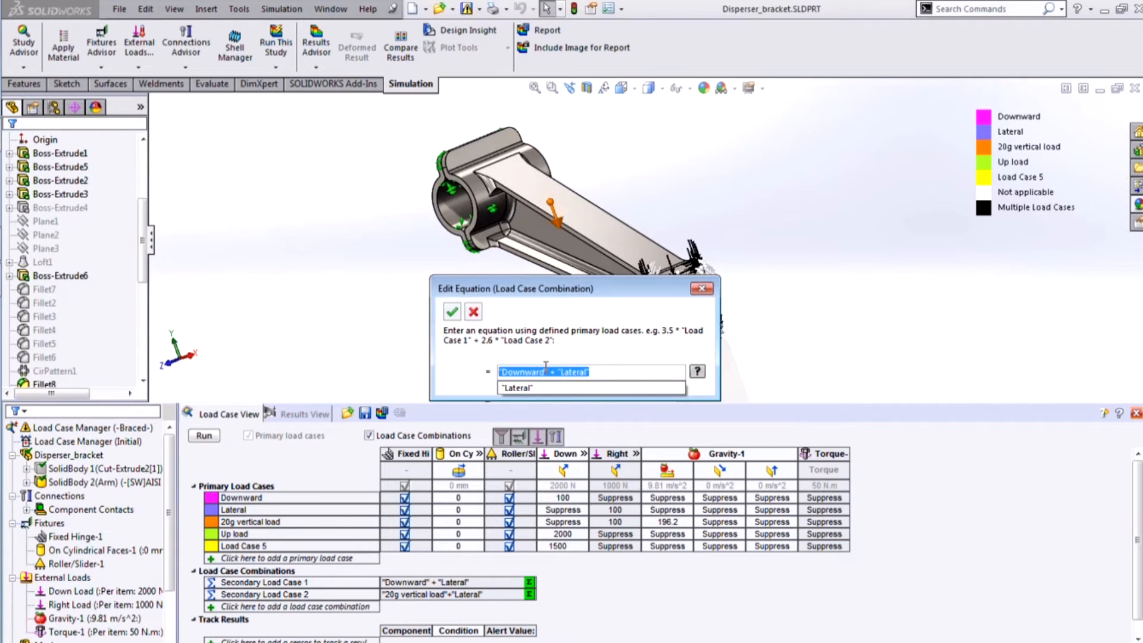
click(476, 314)
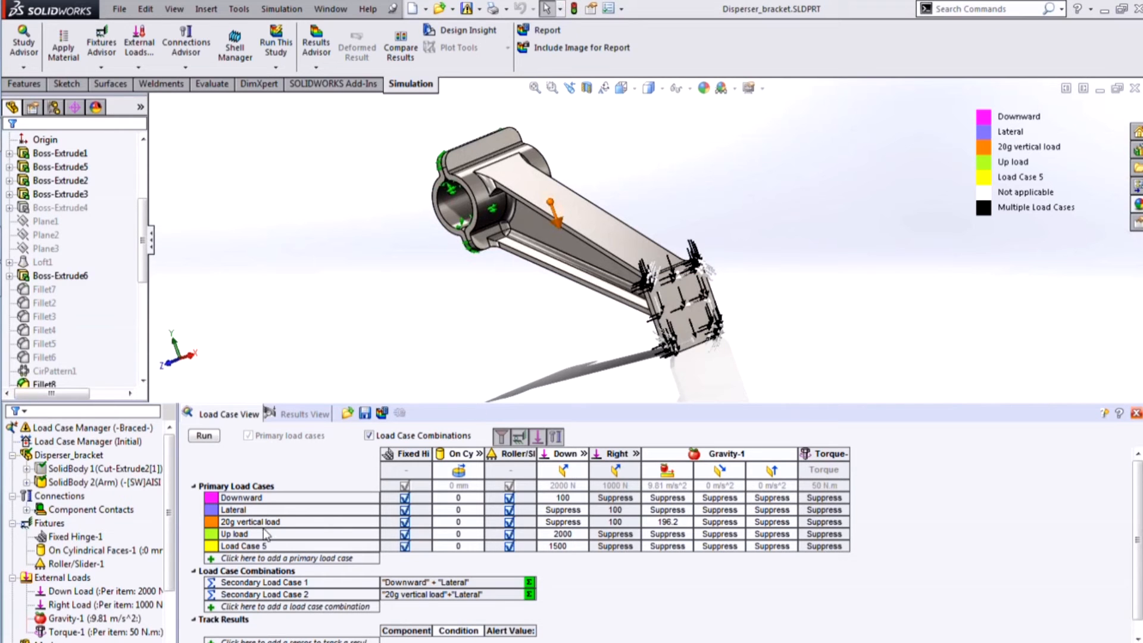
- View the load case definition of the Load Case Manager_fin study and toggle the input loads in its results table
scroll(348, 611, down, 2)
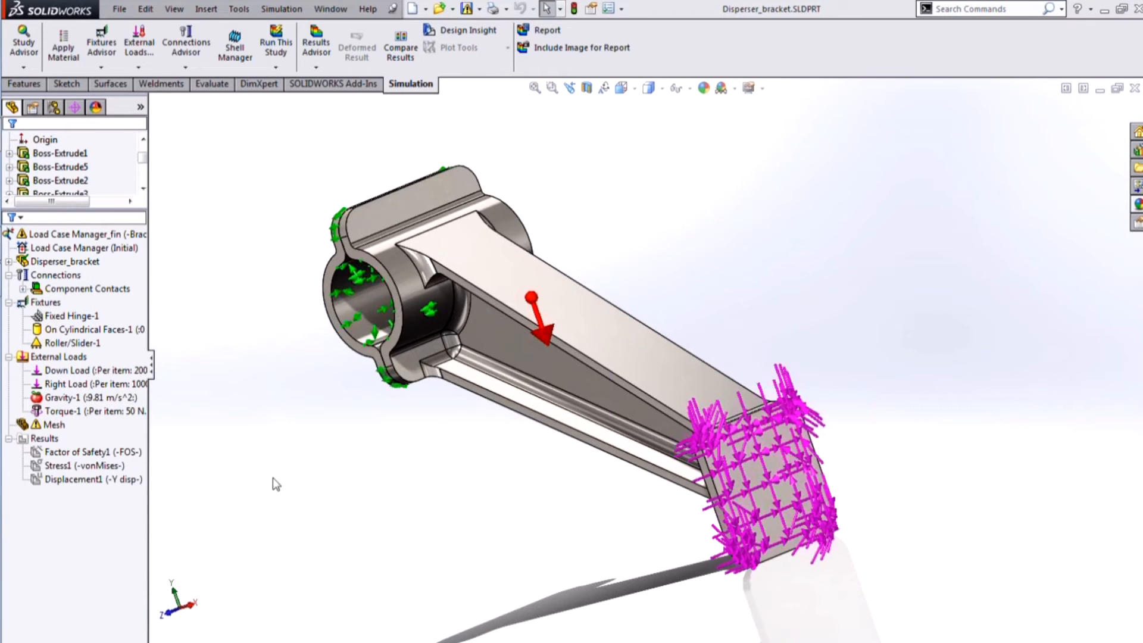
click(42, 248)
right_click(41, 248)
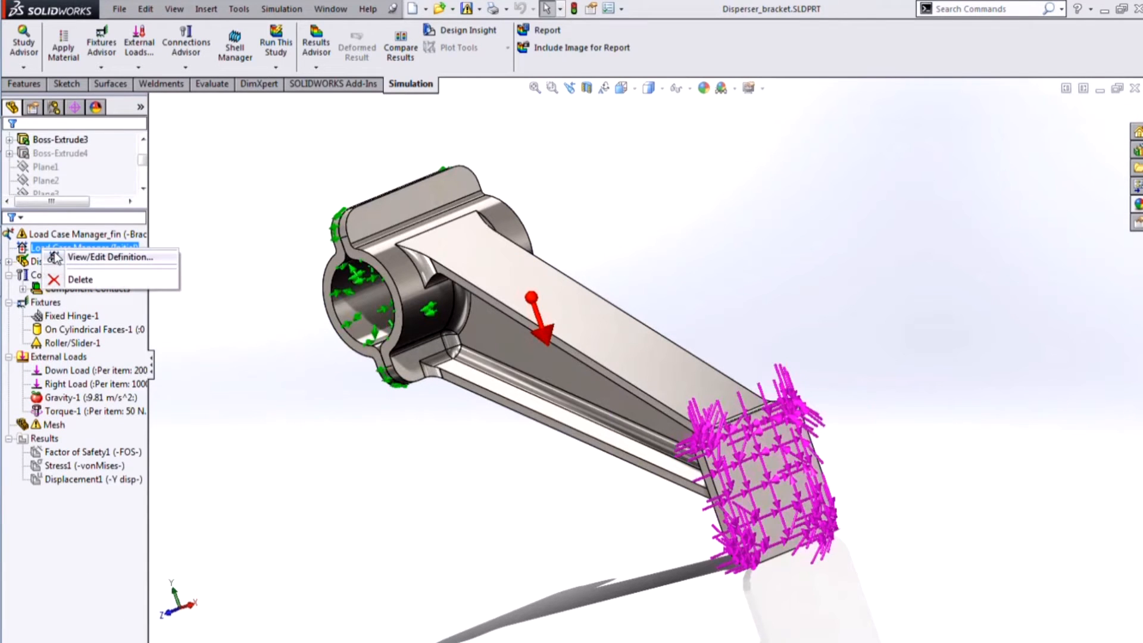
click(95, 257)
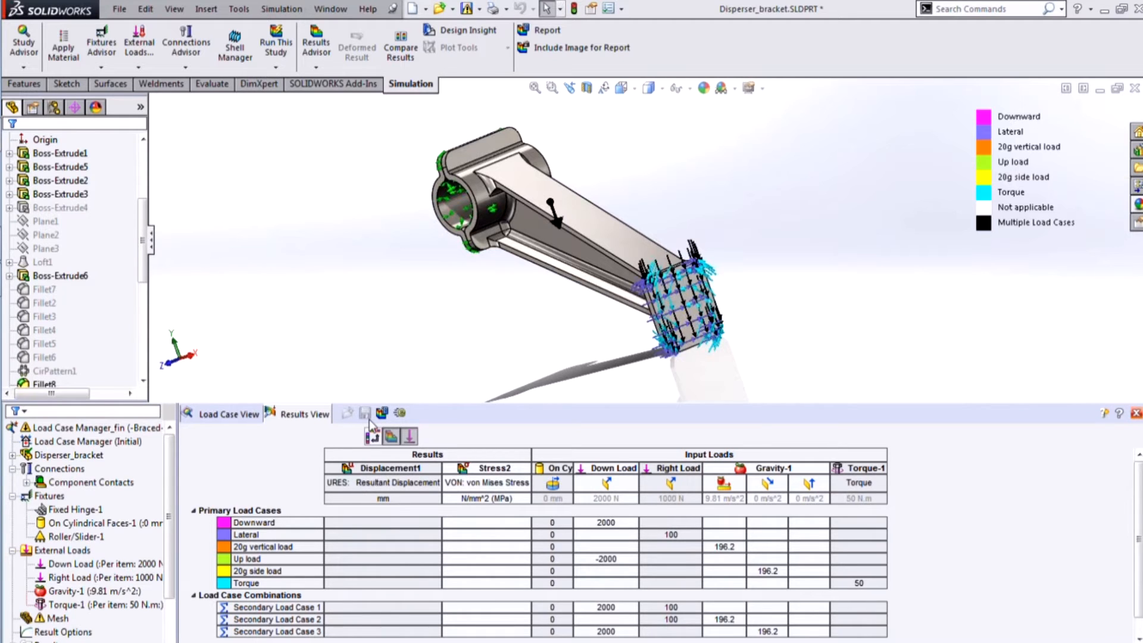
click(410, 437)
click(155, 458)
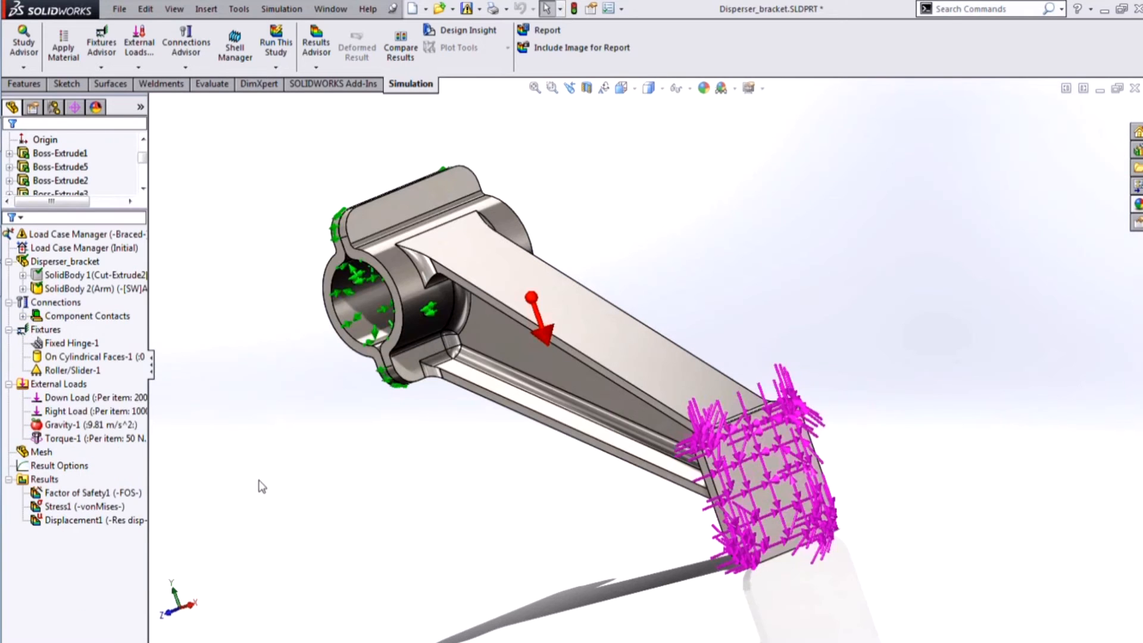
- Reopen the load case definition of the Load Case Manager study, run all its load cases and transpose the results table
click(107, 248)
right_click(107, 249)
click(173, 253)
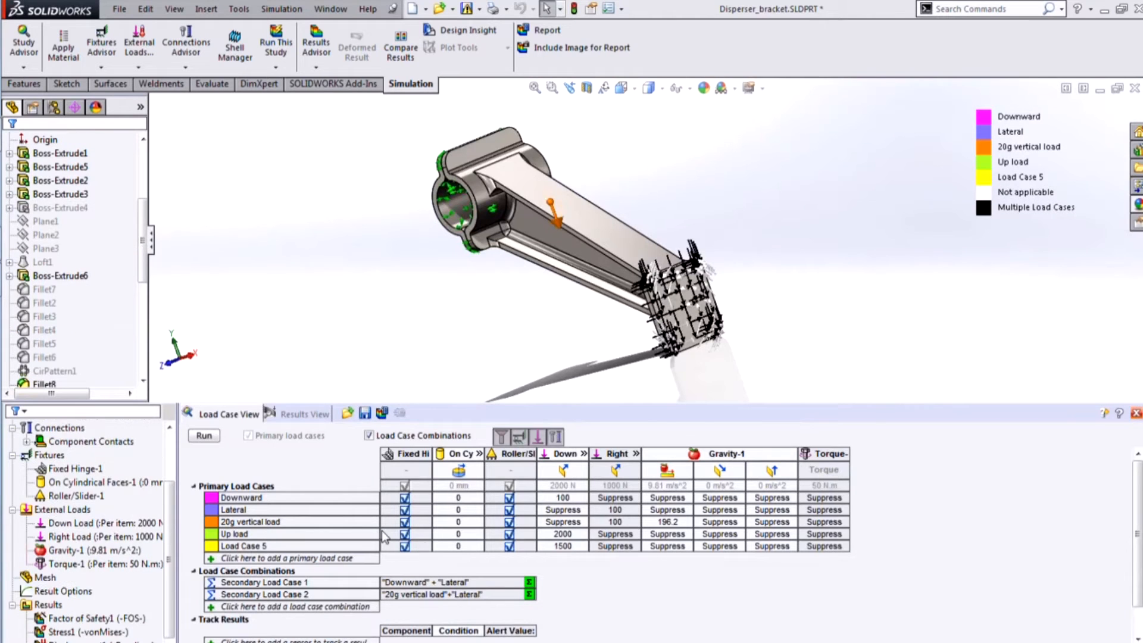
click(204, 435)
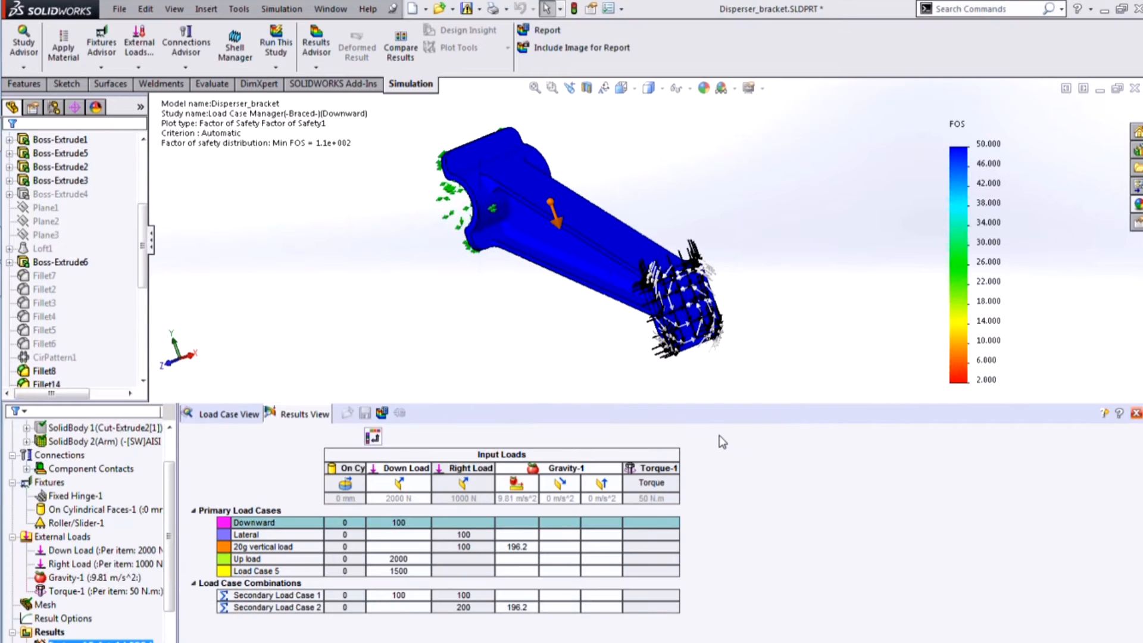
click(372, 438)
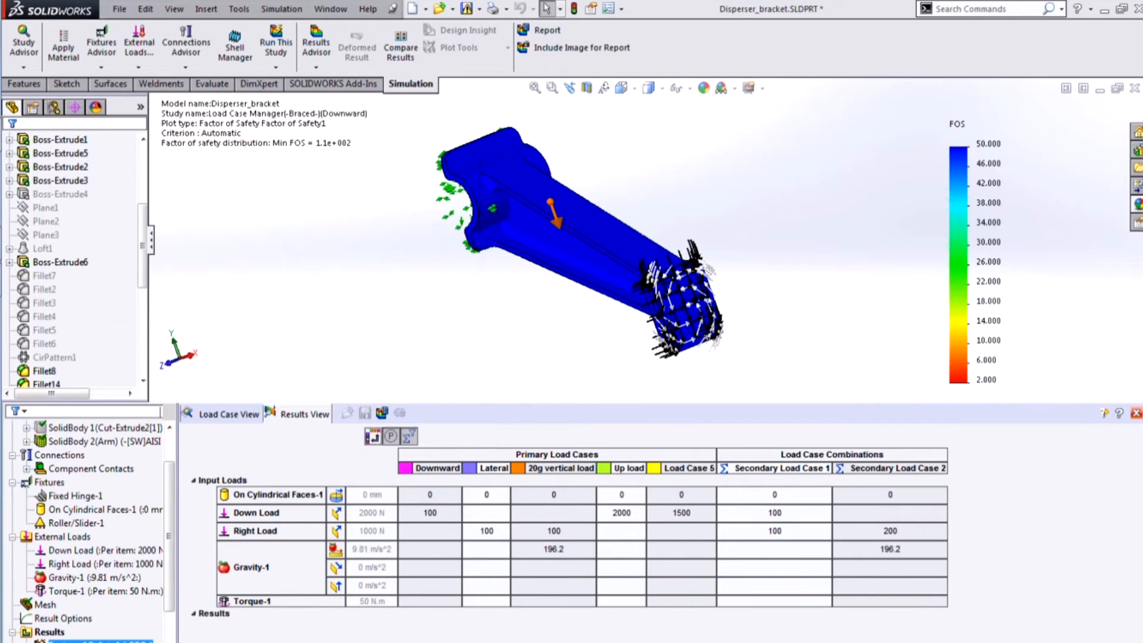
click(1137, 413)
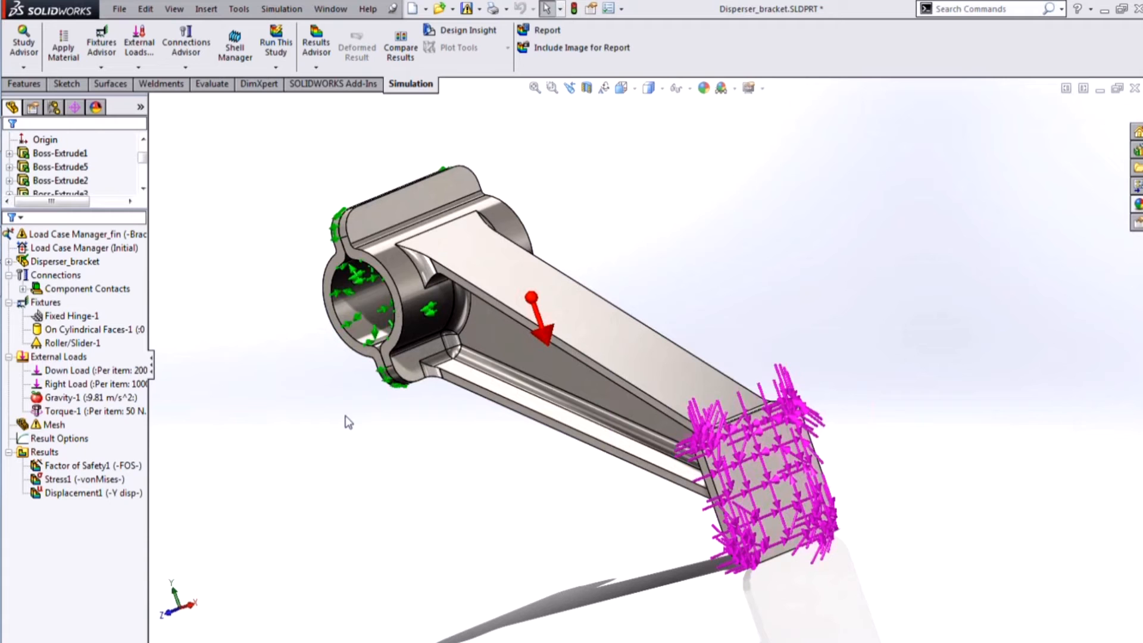
- Switch to the Dynamic 3 study and try to define a frequency response graph from its results
click(285, 640)
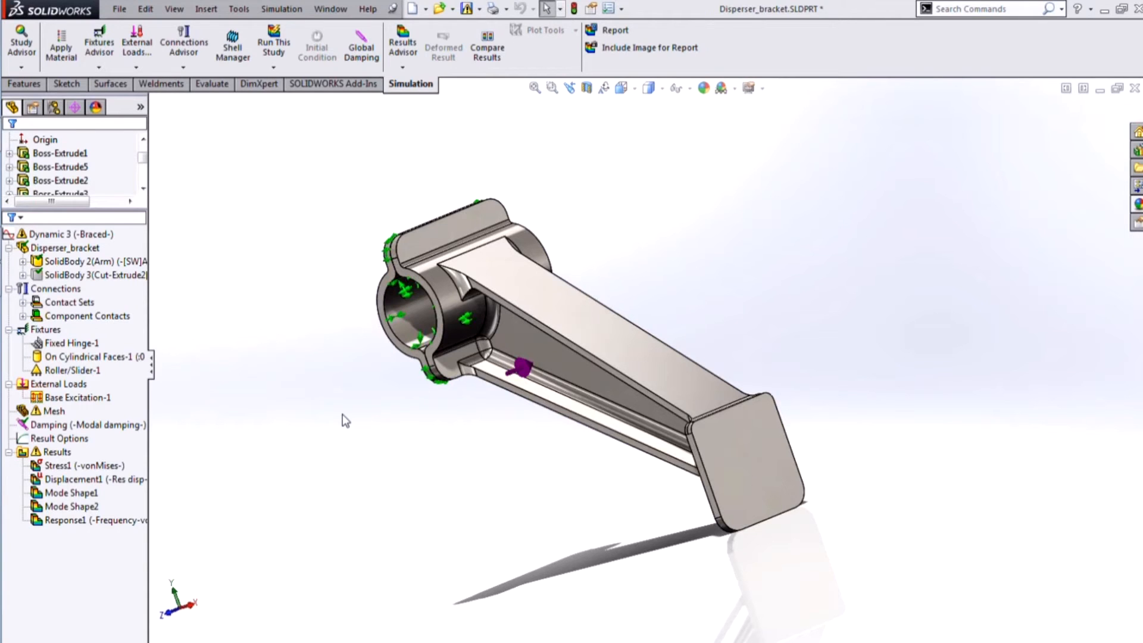
click(70, 453)
right_click(67, 455)
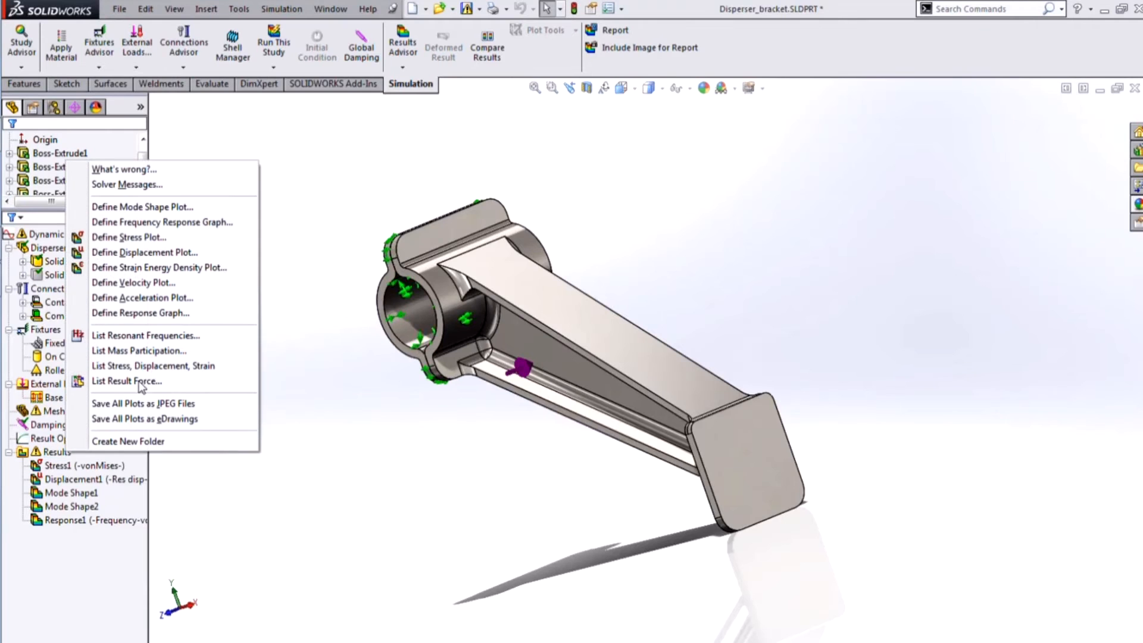
click(205, 223)
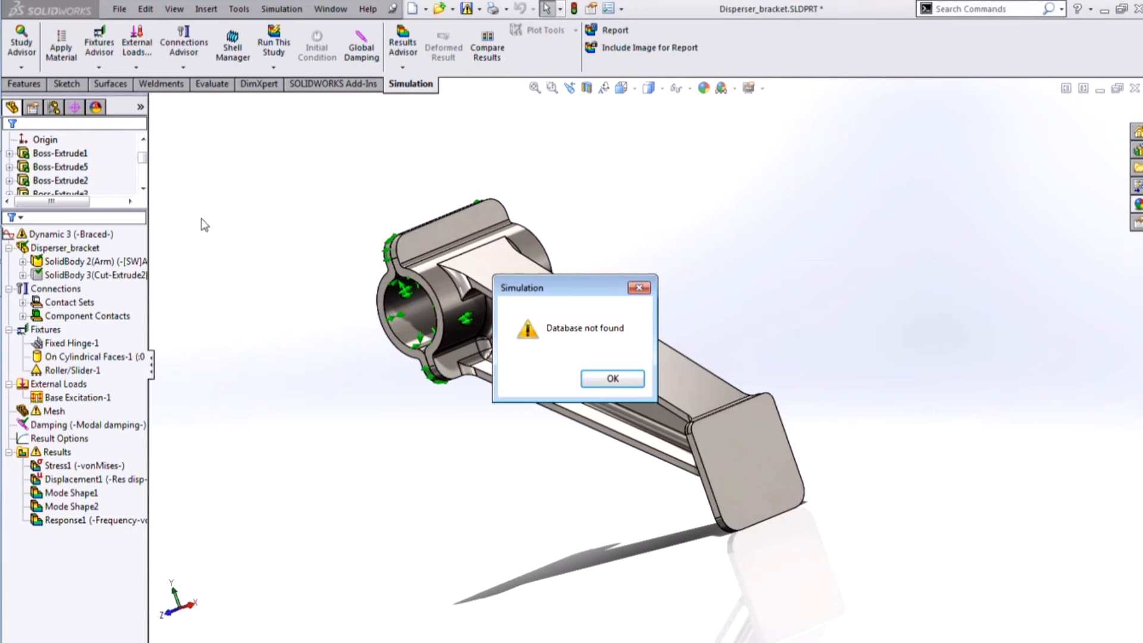
click(610, 380)
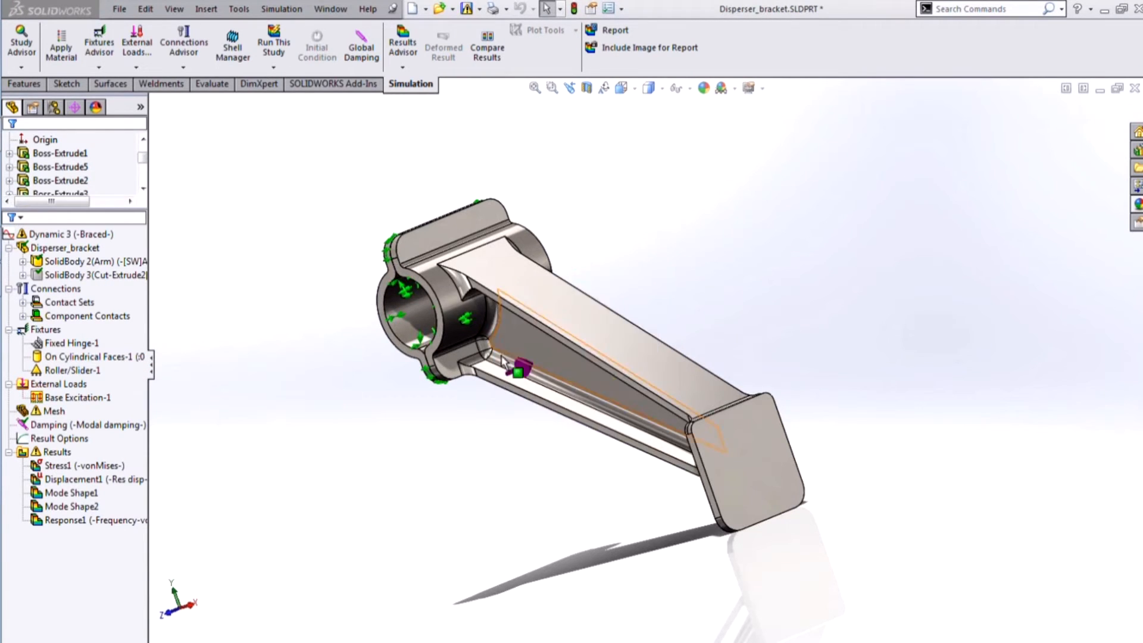
- Run the Dynamic 3 study
right_click(55, 237)
click(97, 270)
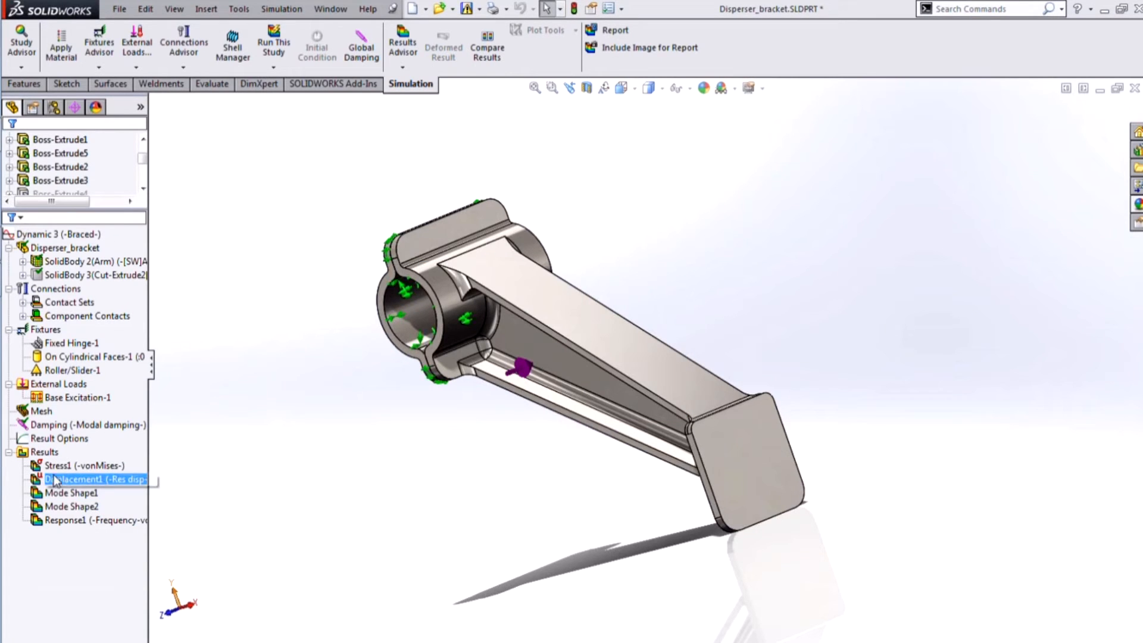
- Define a frequency response graph of frequency versus effective mass participation factor (EMPF), enlarge its window for viewing and close it
right_click(37, 454)
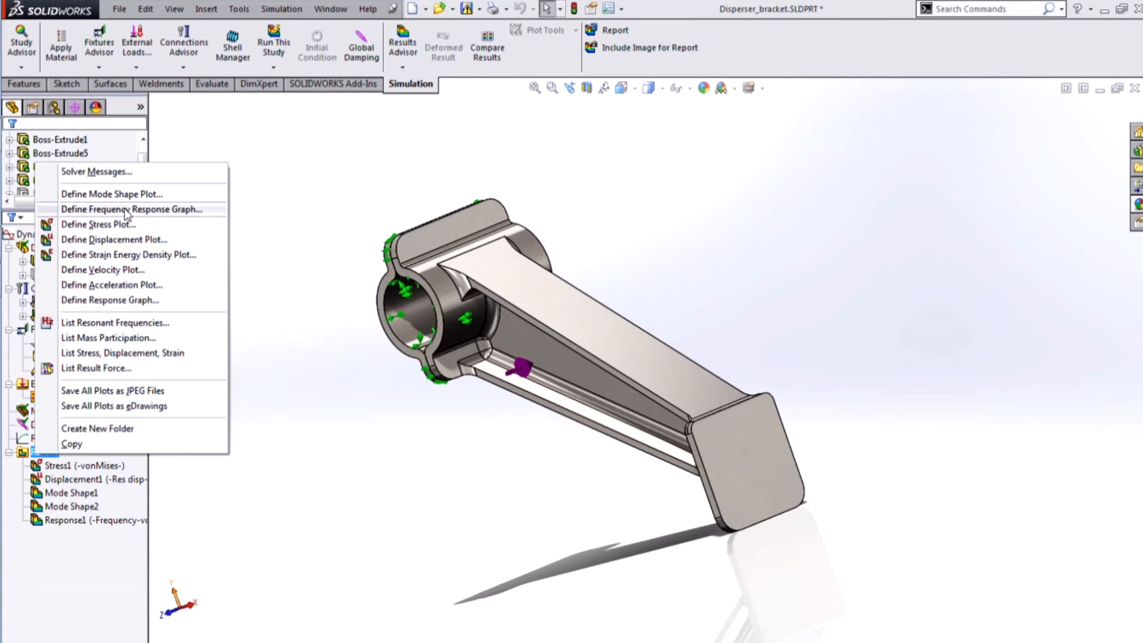
click(171, 210)
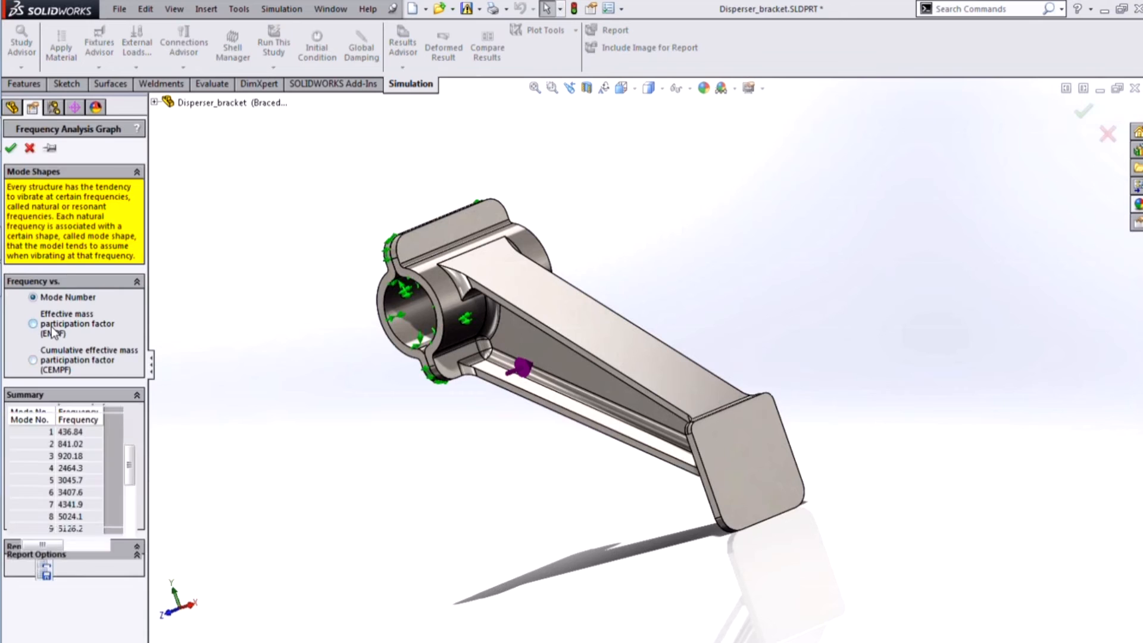
click(52, 323)
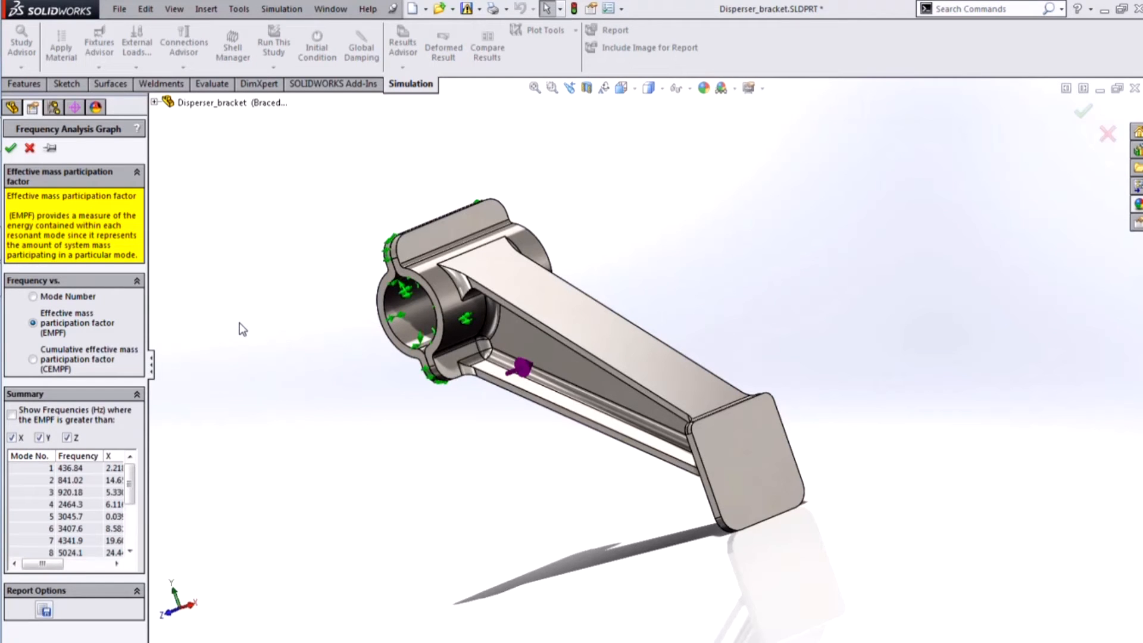
click(11, 148)
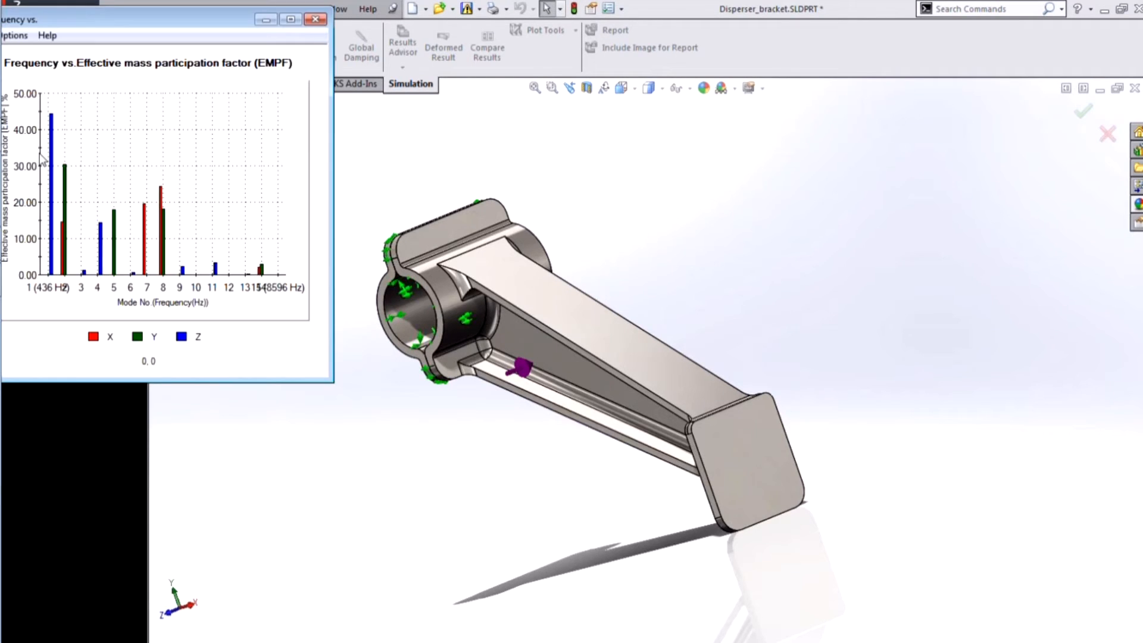
drag(181, 18, 259, 31)
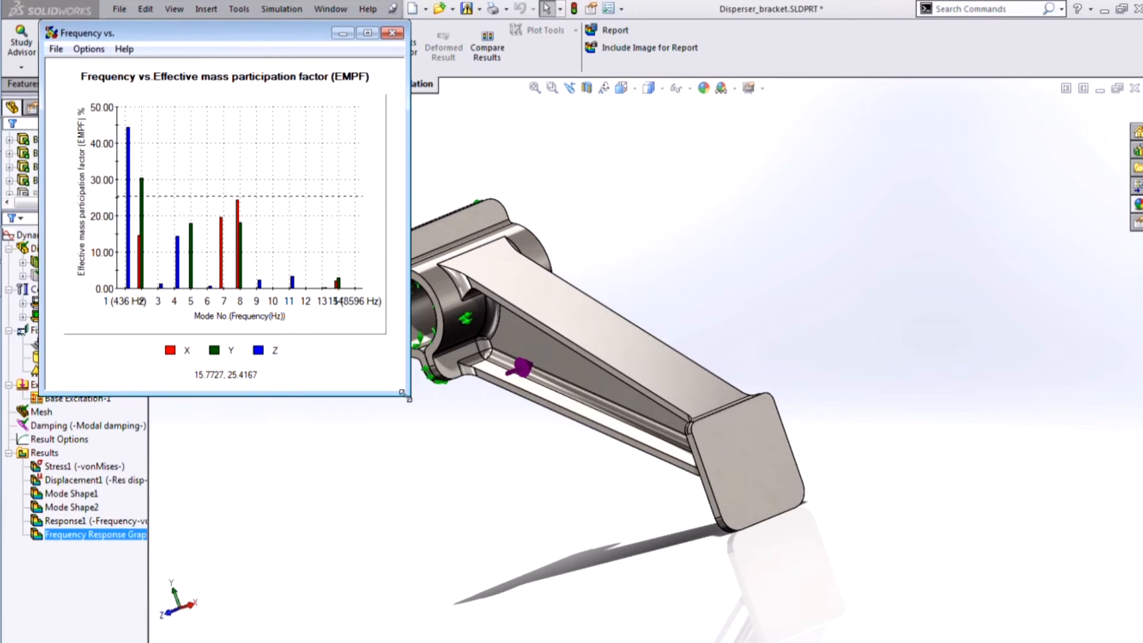
drag(405, 395, 528, 480)
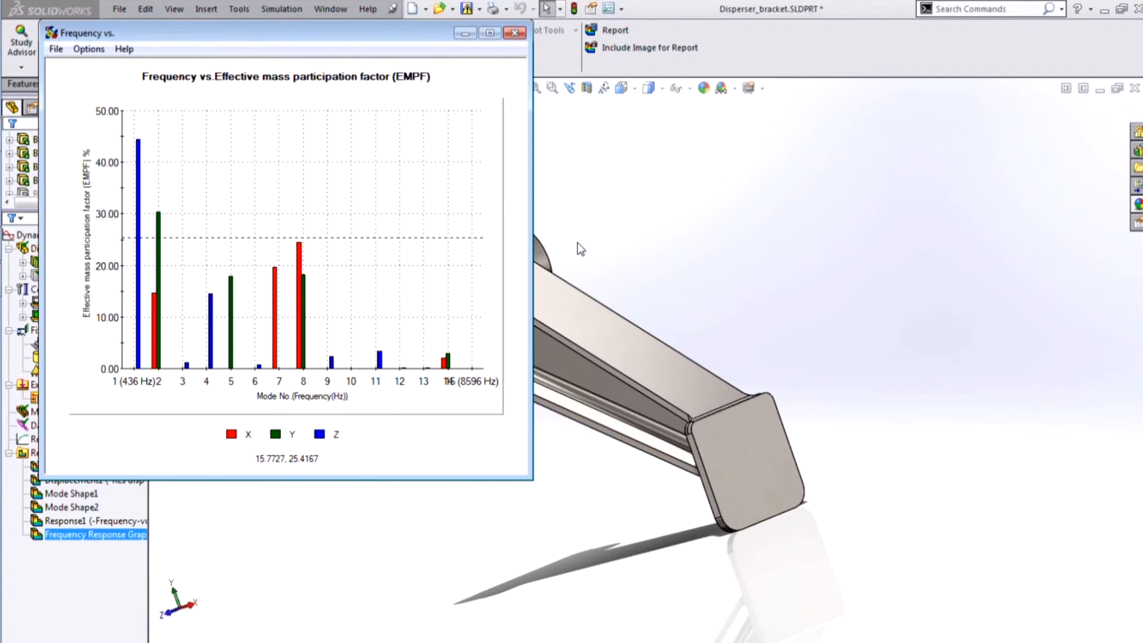
click(514, 32)
- Define a second frequency response graph of frequency versus cumulative effective mass participation factor (CEMPF) from the Dynamic 3 results
click(43, 453)
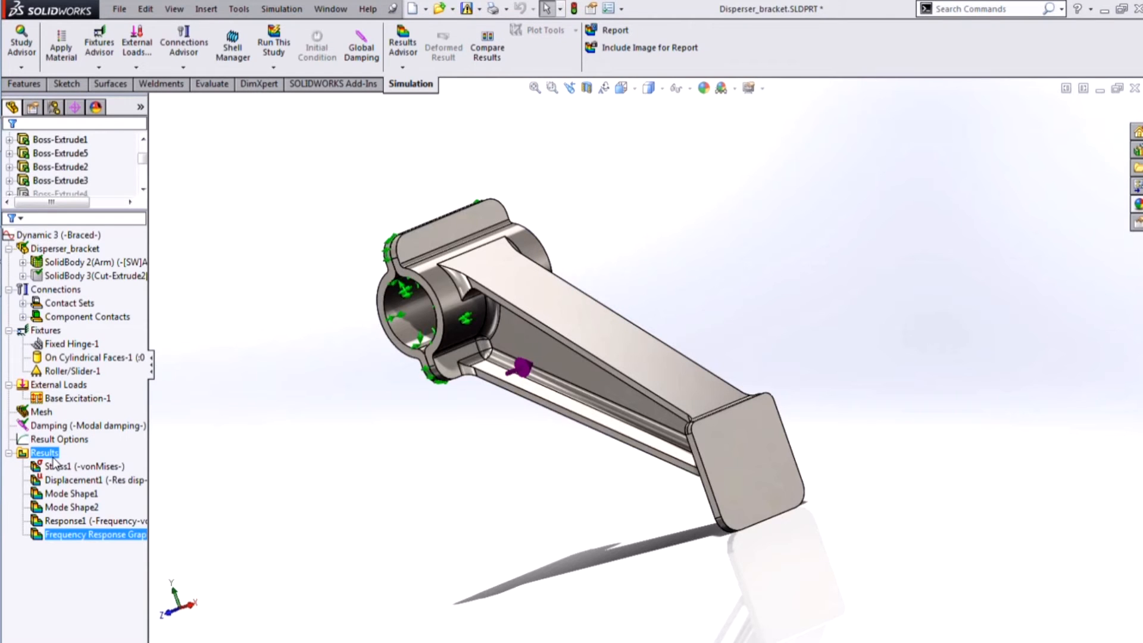
right_click(53, 454)
click(164, 212)
click(21, 149)
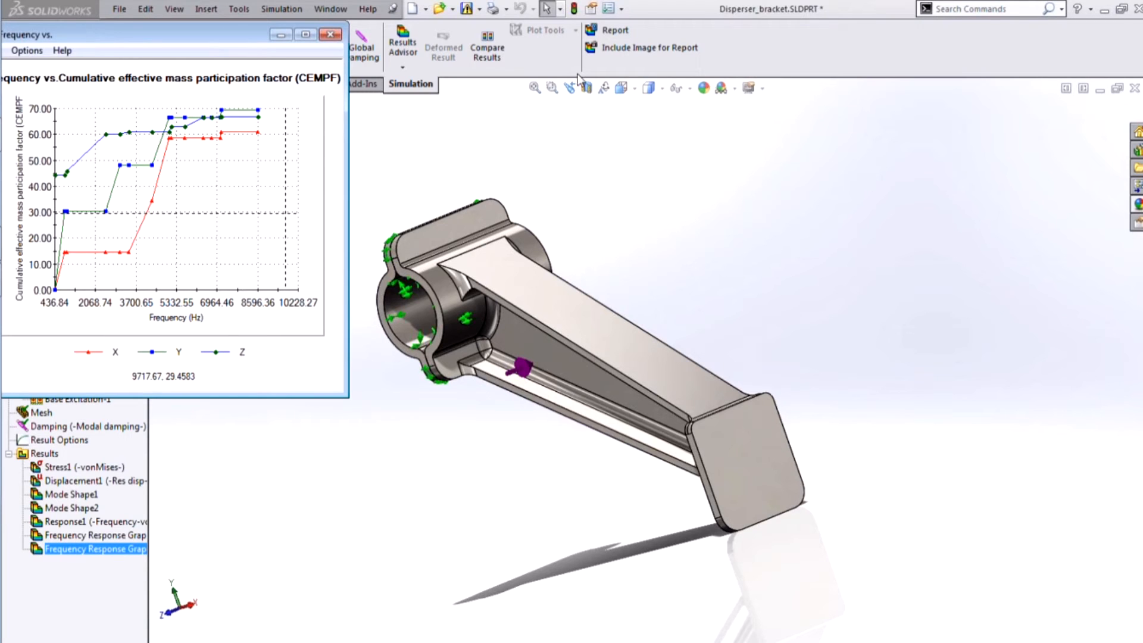
click(764, 209)
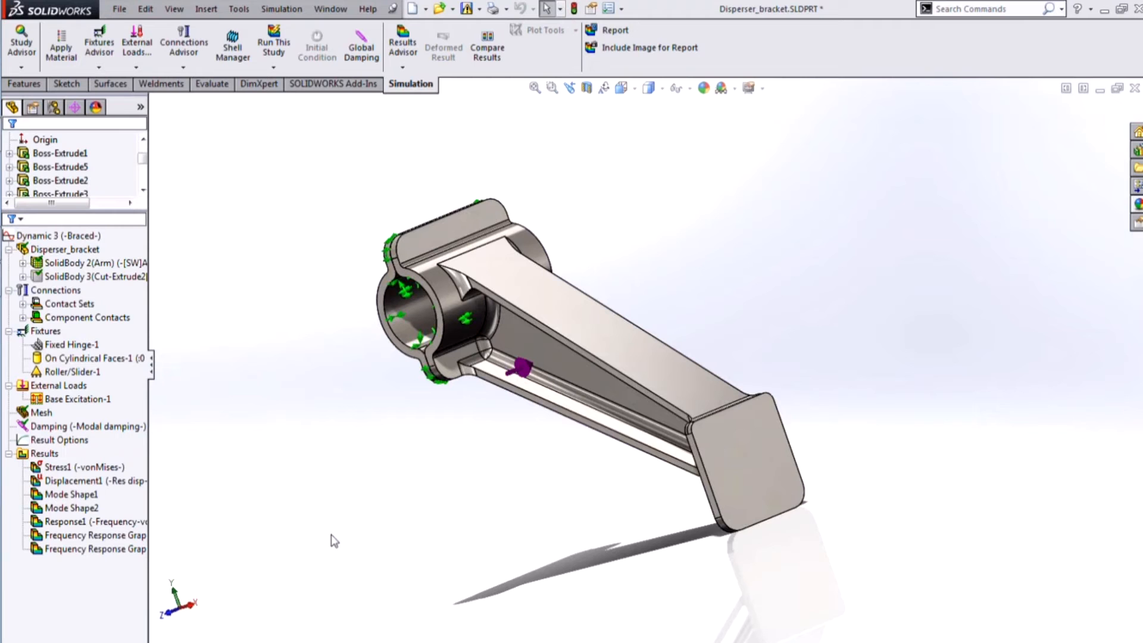
- Switch to the Fatigue 2 study and expand its harmonic loading to show the event
click(340, 641)
click(54, 262)
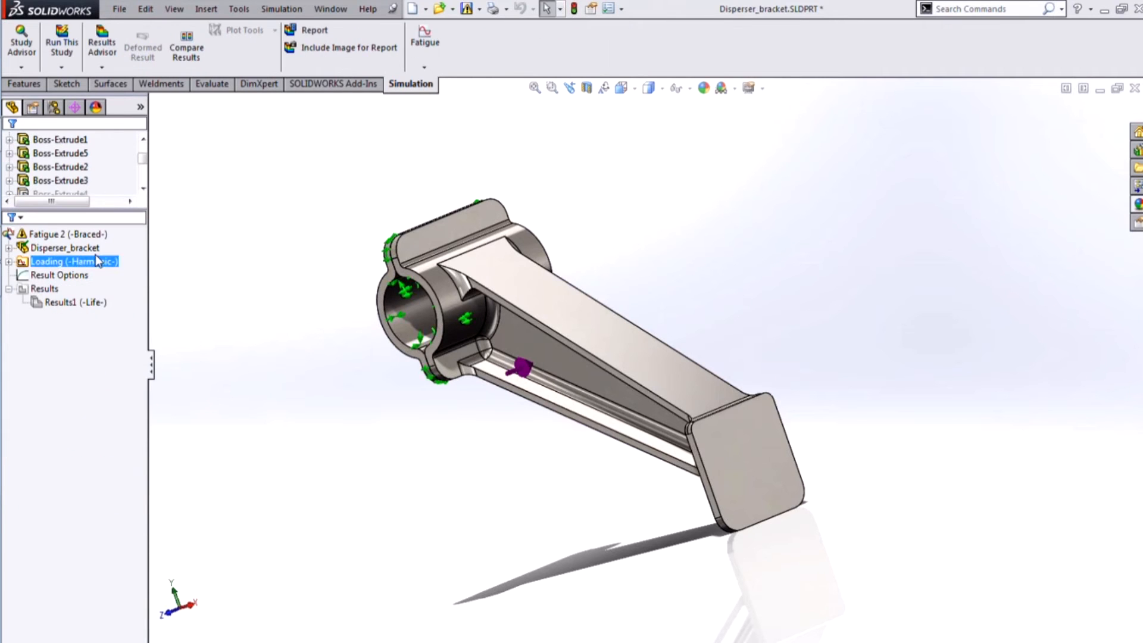
click(9, 261)
right_click(51, 268)
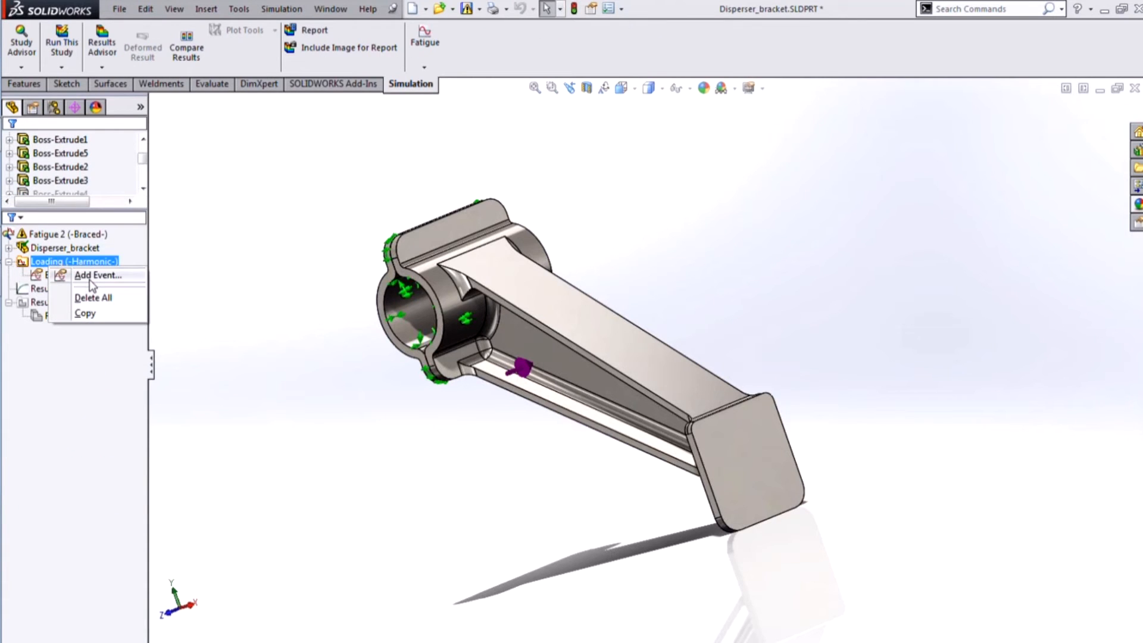
click(92, 275)
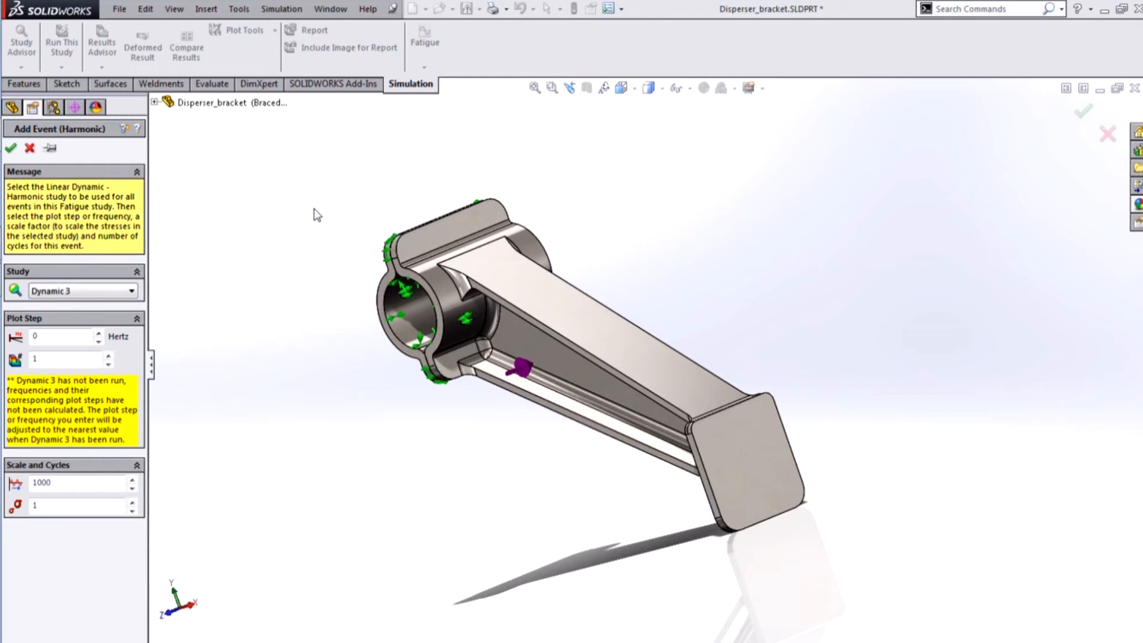
click(99, 333)
click(99, 333)
click(99, 333)
click(99, 334)
click(110, 357)
double_click(90, 483)
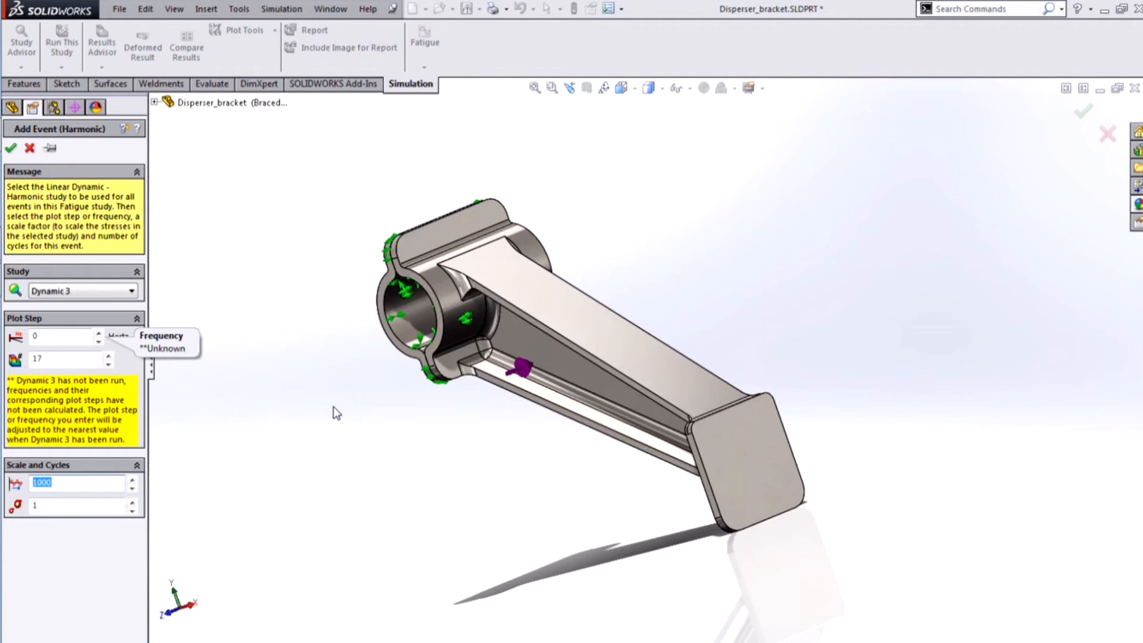
click(31, 149)
- Review the definition of Event-1 in the harmonic loading, including its study, plot step frequency, cycles and scale, and accept it
right_click(63, 281)
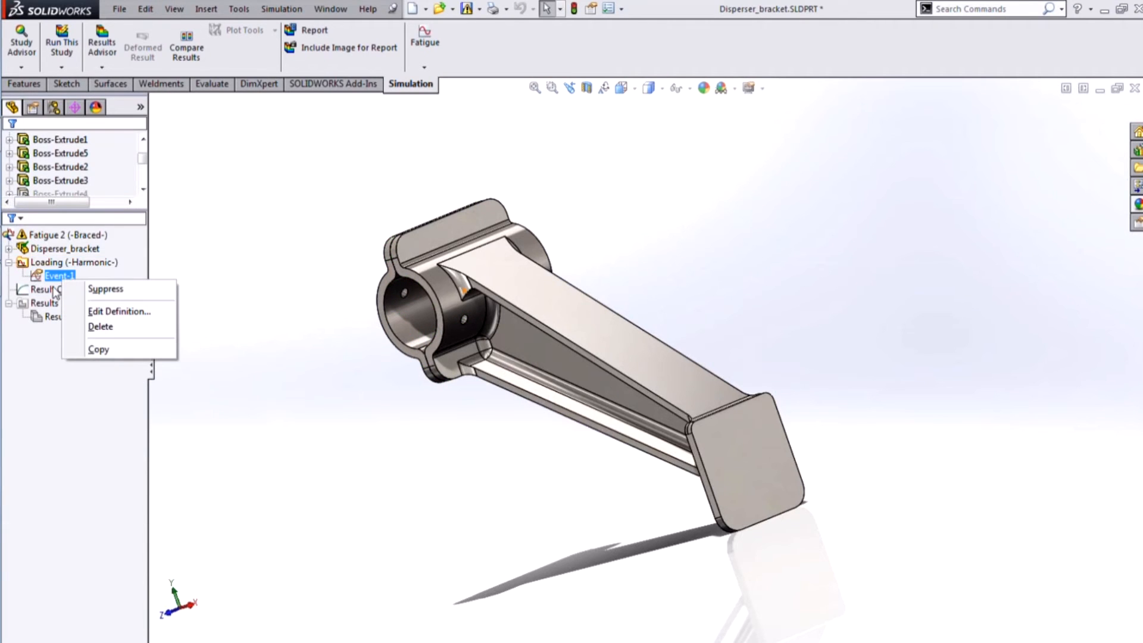
click(112, 310)
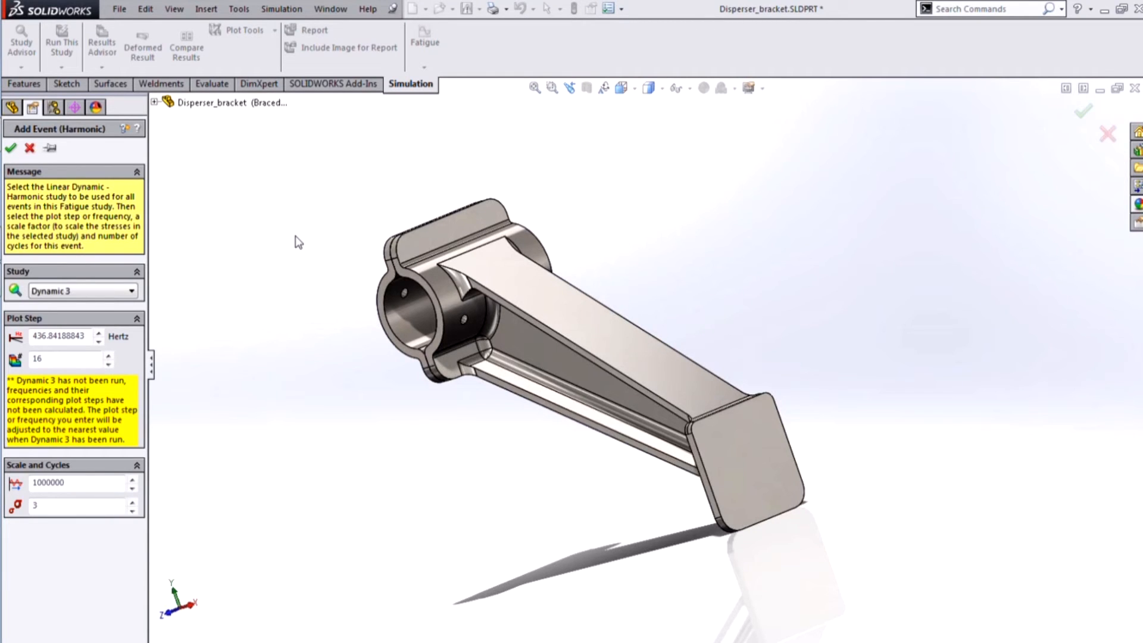
click(71, 335)
mouse_move(2, 142)
click(13, 150)
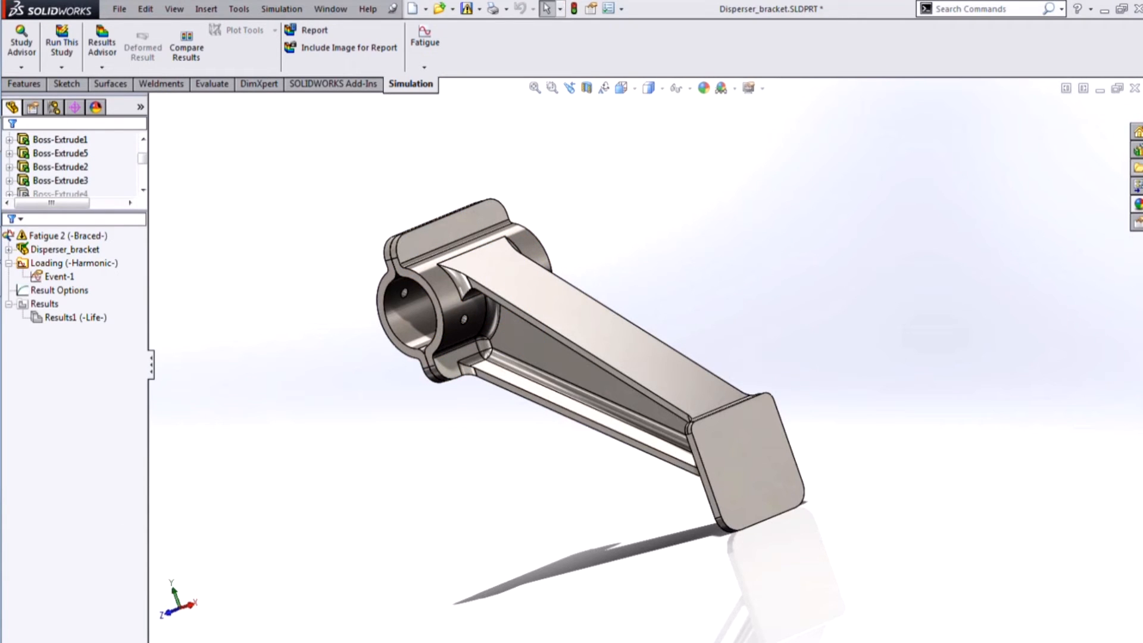
- Close the Disperser_bracket part without saving and open the recent assembly custom_shaker5.SLDASM
click(1135, 88)
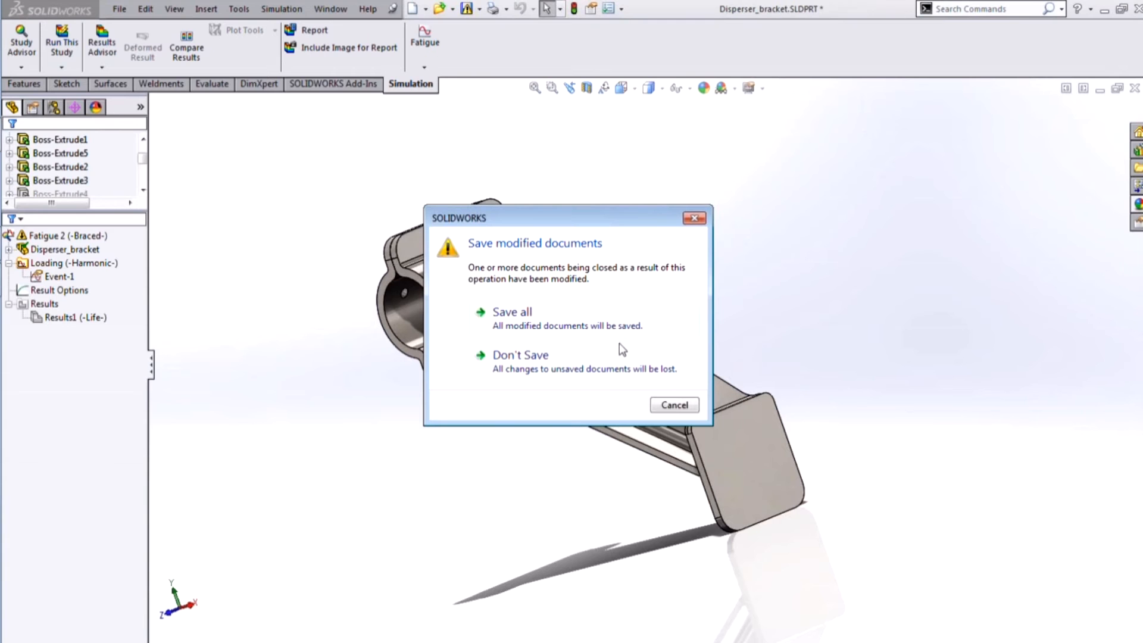
click(552, 373)
key(r)
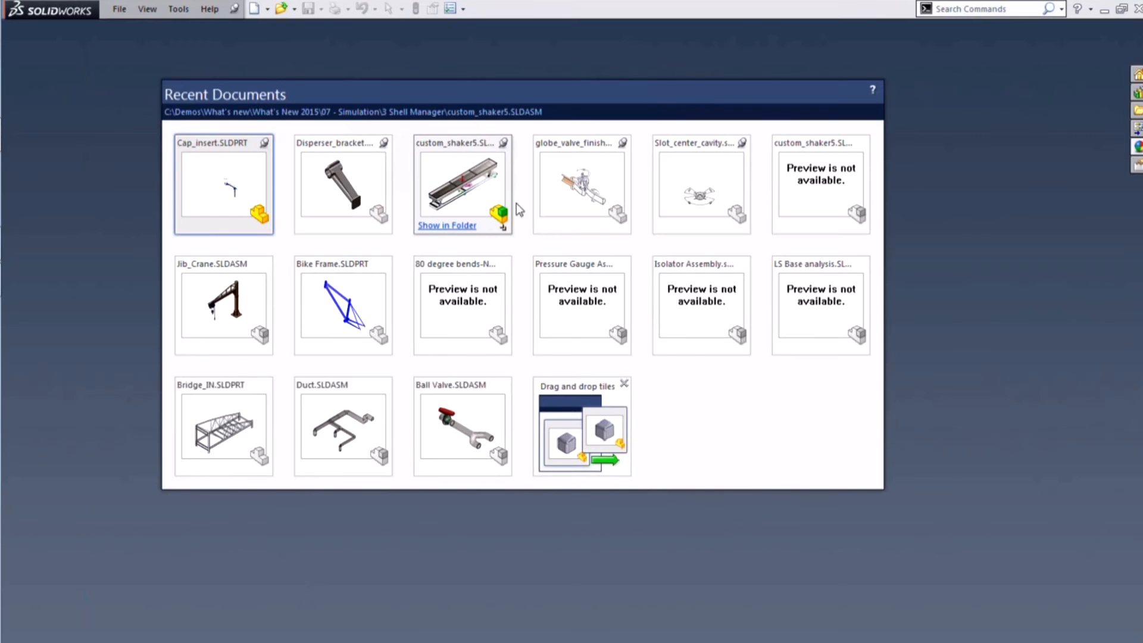
click(475, 195)
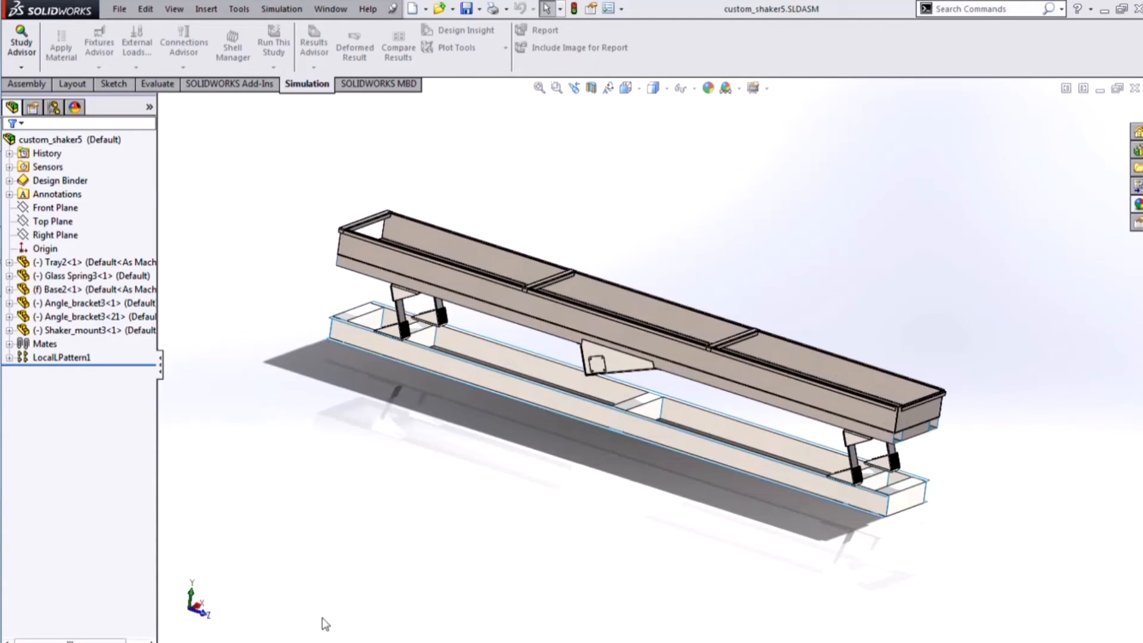
- Switch to the 2015 study of the shaker assembly and widen the study tree
click(297, 642)
middle_drag(485, 473, 453, 494)
drag(158, 325, 246, 325)
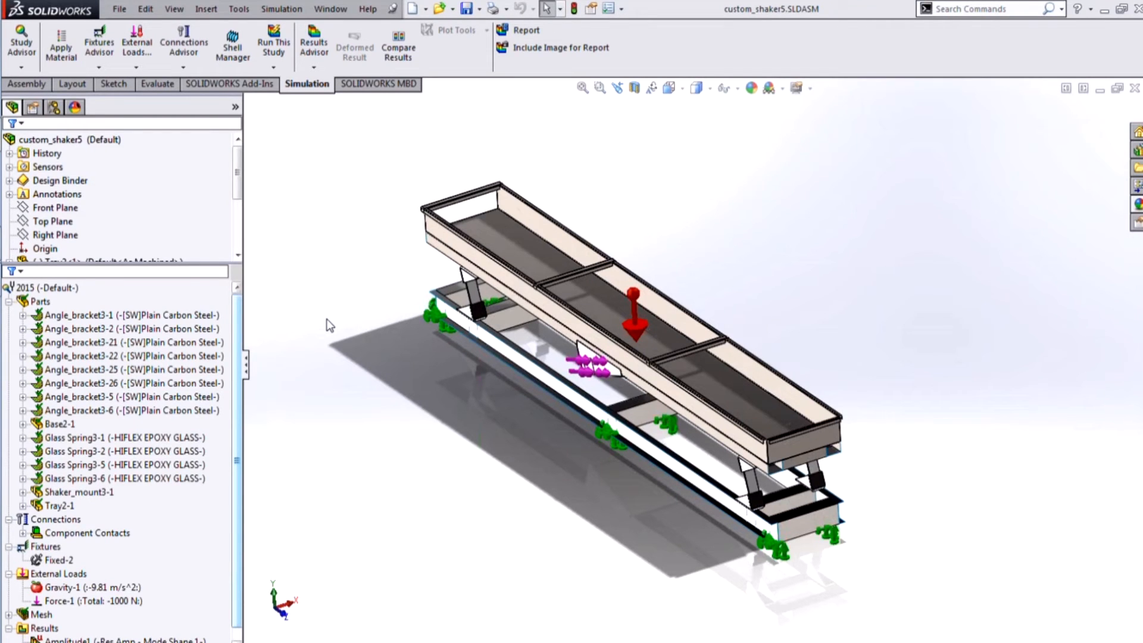
- Expand Tray2-1 in the study and review the shell definition of SurfaceBody 30(Surface-Offset1[6])
click(23, 506)
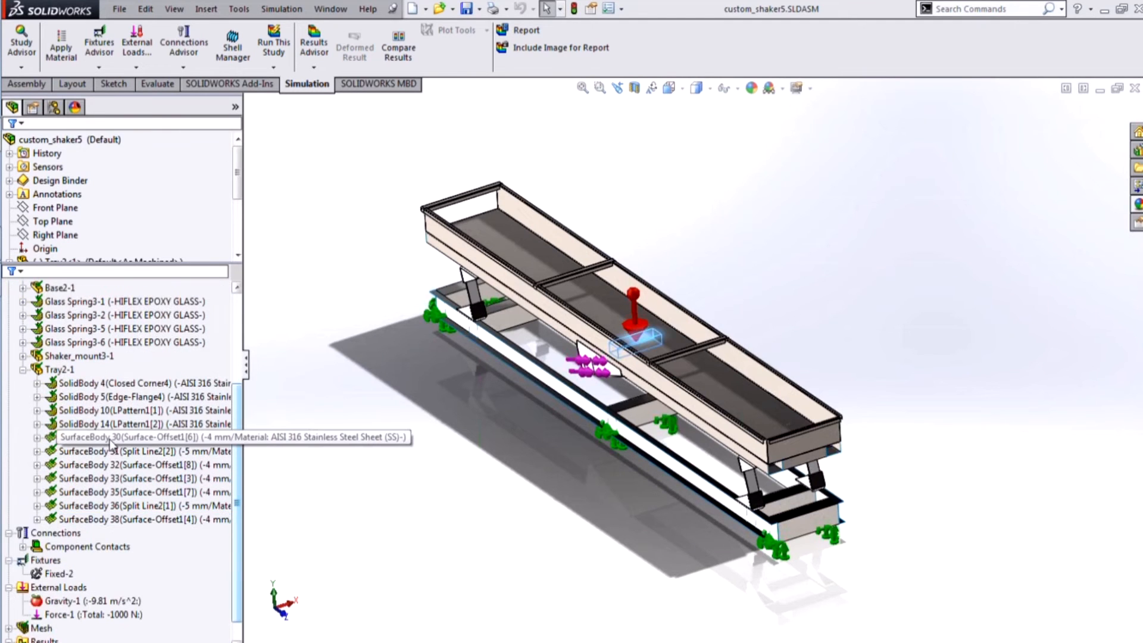
click(110, 444)
middle_drag(723, 380, 539, 343)
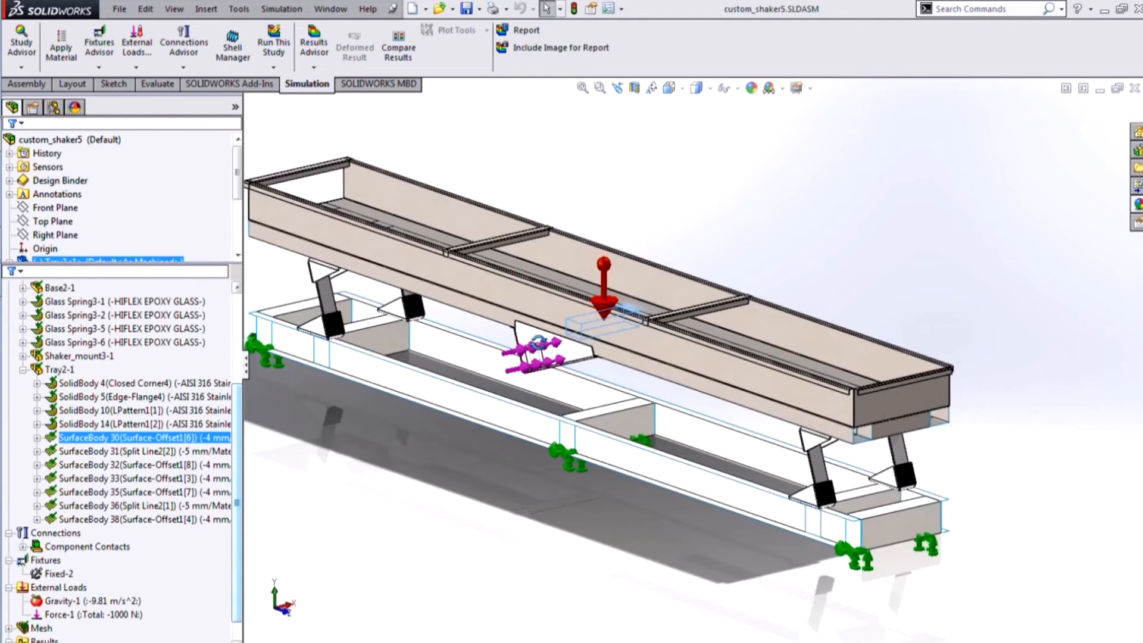
scroll(538, 343, down, 3)
key(f)
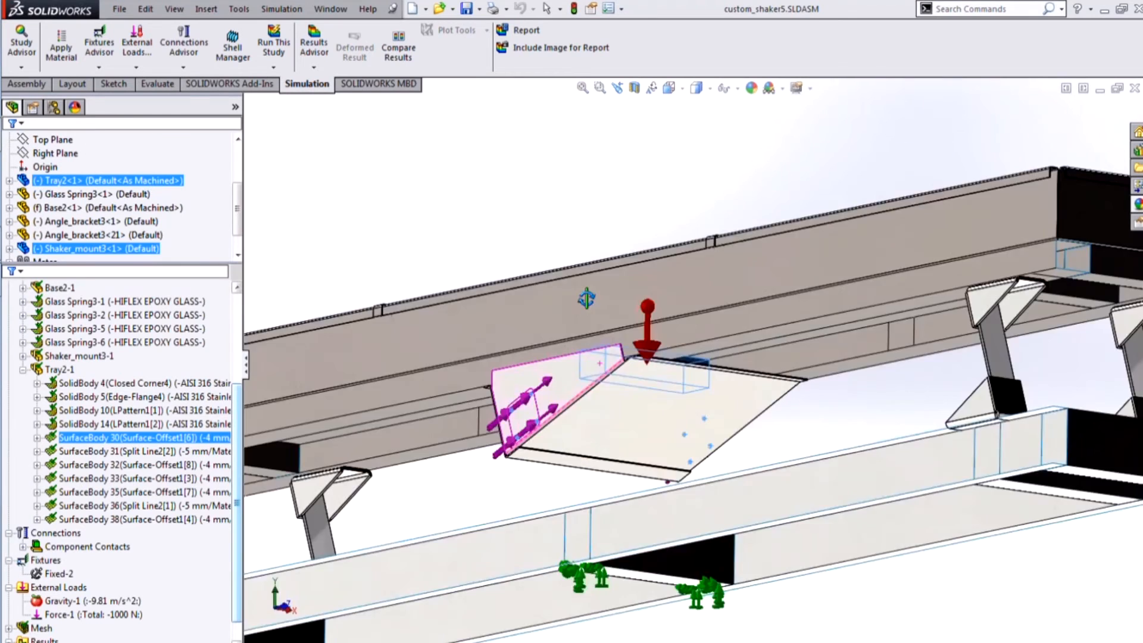
right_click(106, 440)
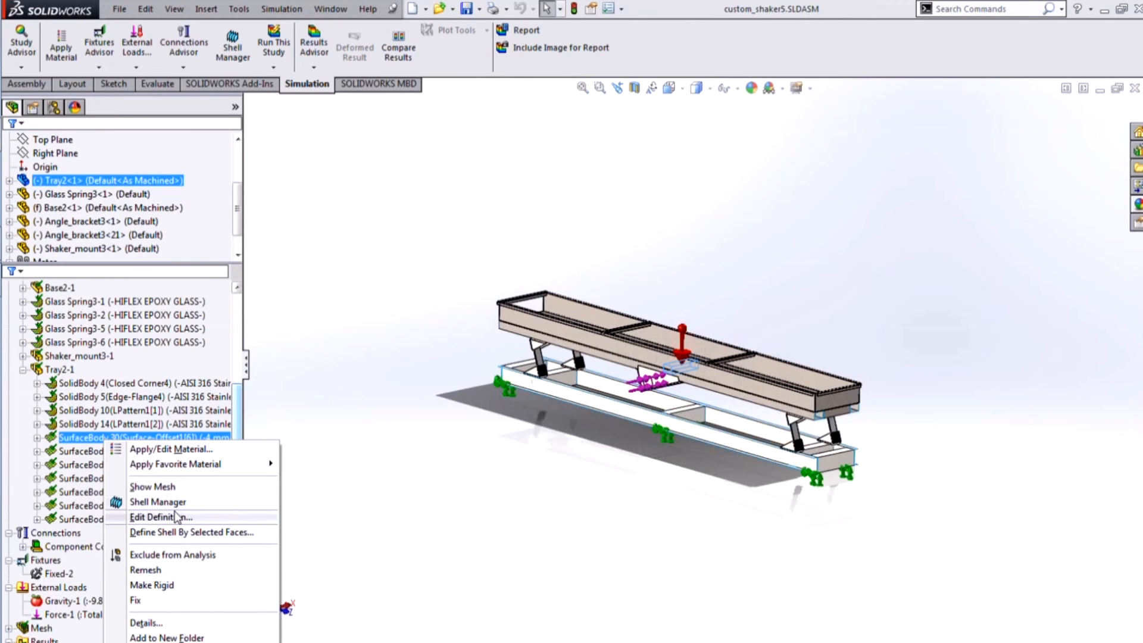
click(161, 518)
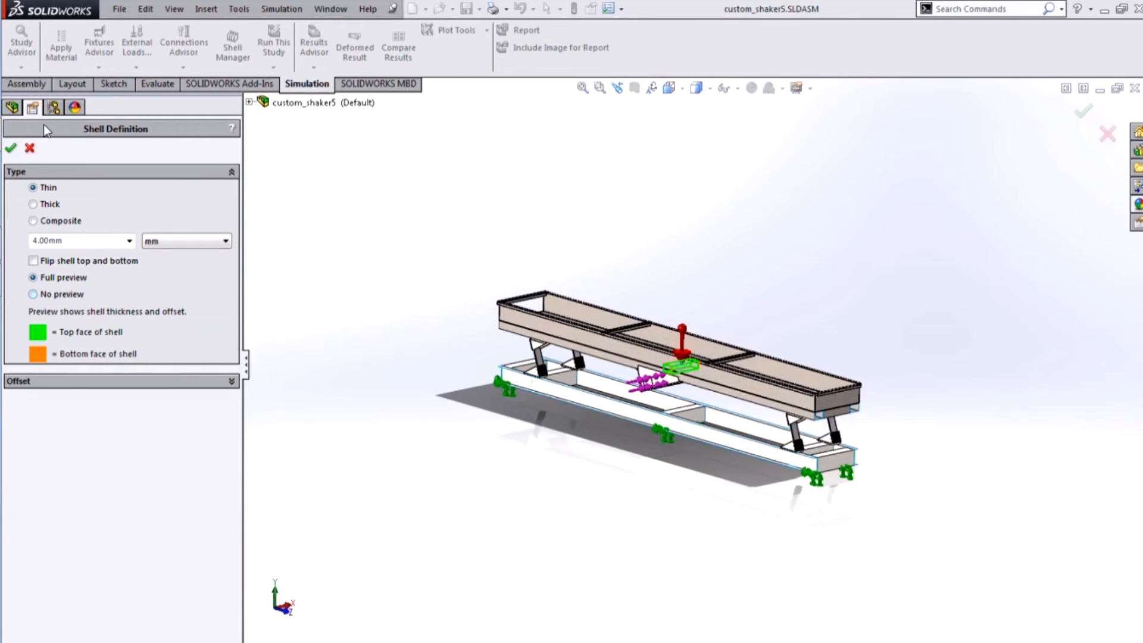
click(12, 148)
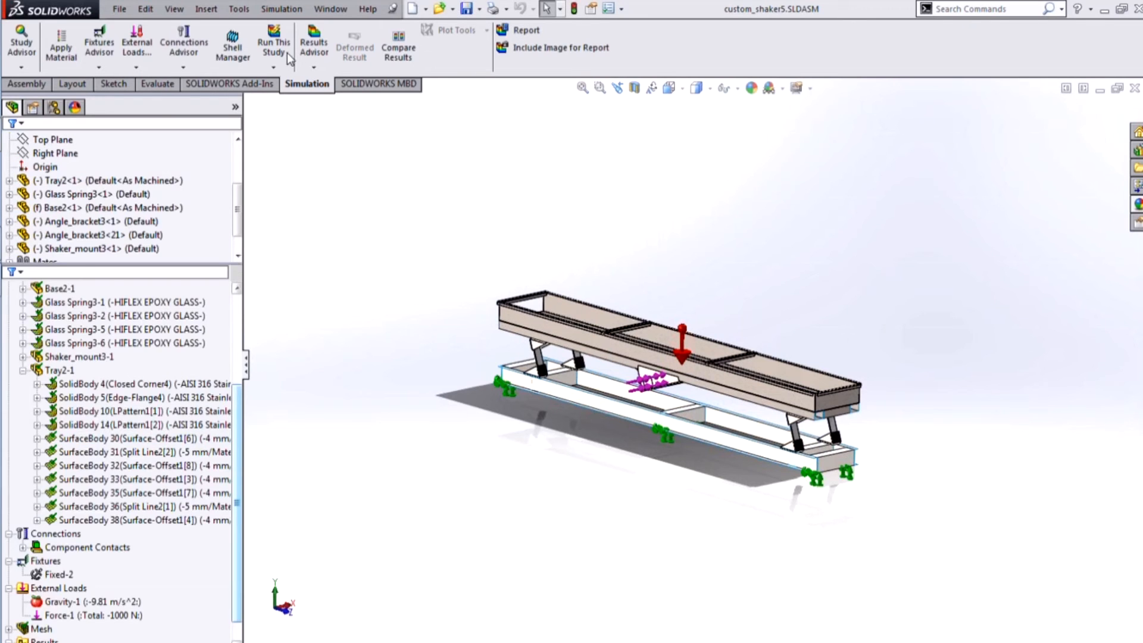
- Open the Shell Manager, enlarge its table and highlight the shells SurfaceBody 27(Surface-Extrude2[6]) and SurfaceBody 31(Surface-Extrude2[7]) in turn
click(234, 58)
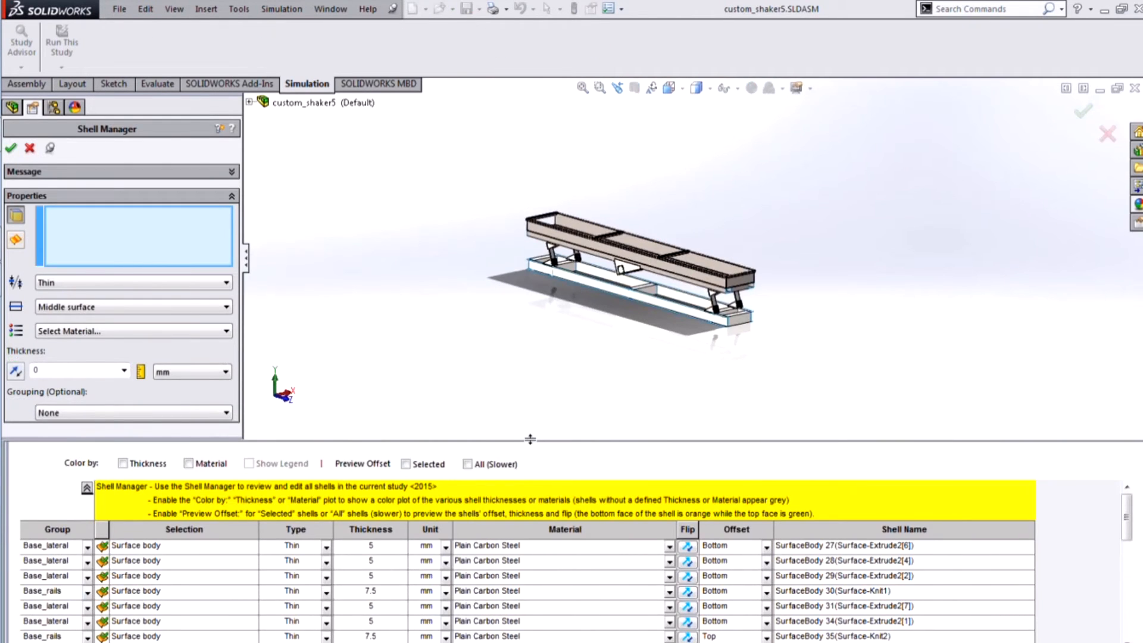
drag(530, 439, 527, 399)
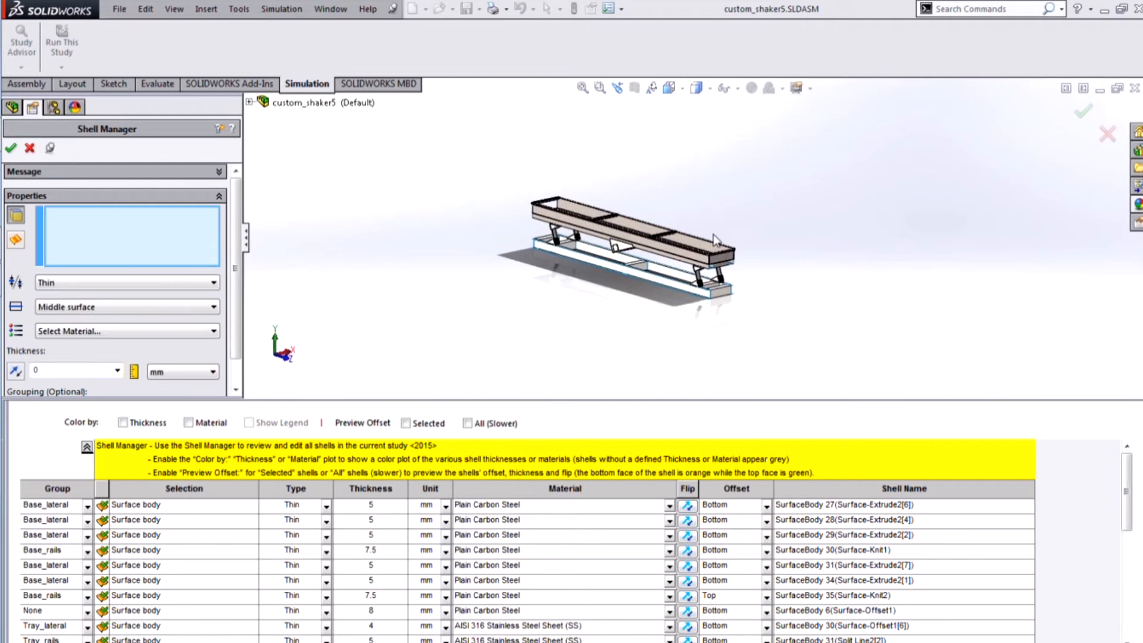
scroll(640, 255, down, 5)
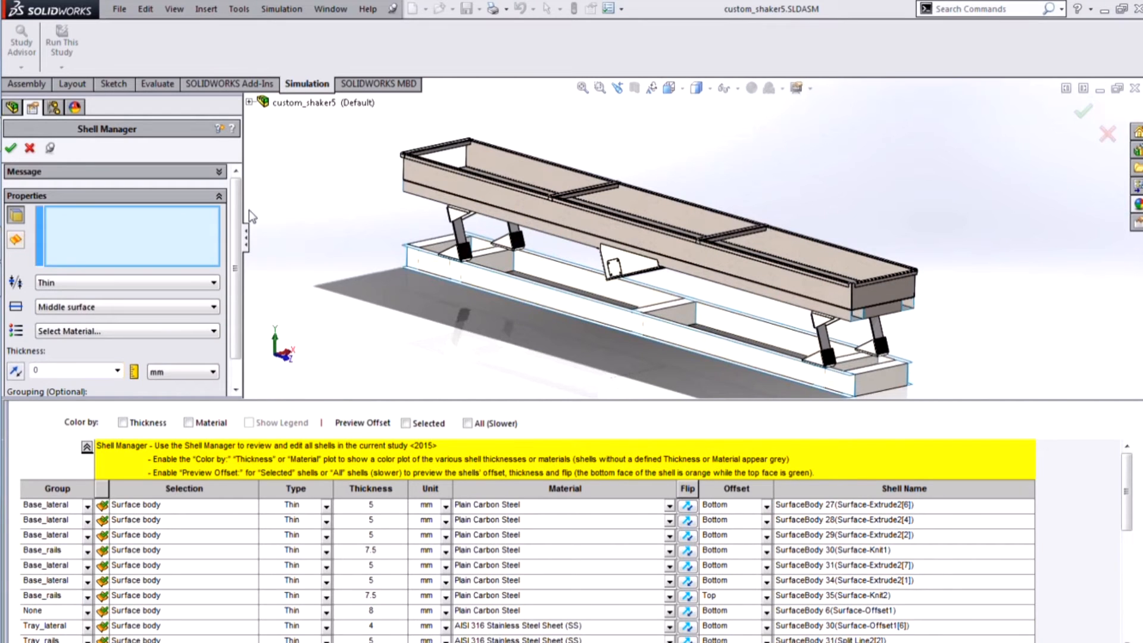
click(154, 508)
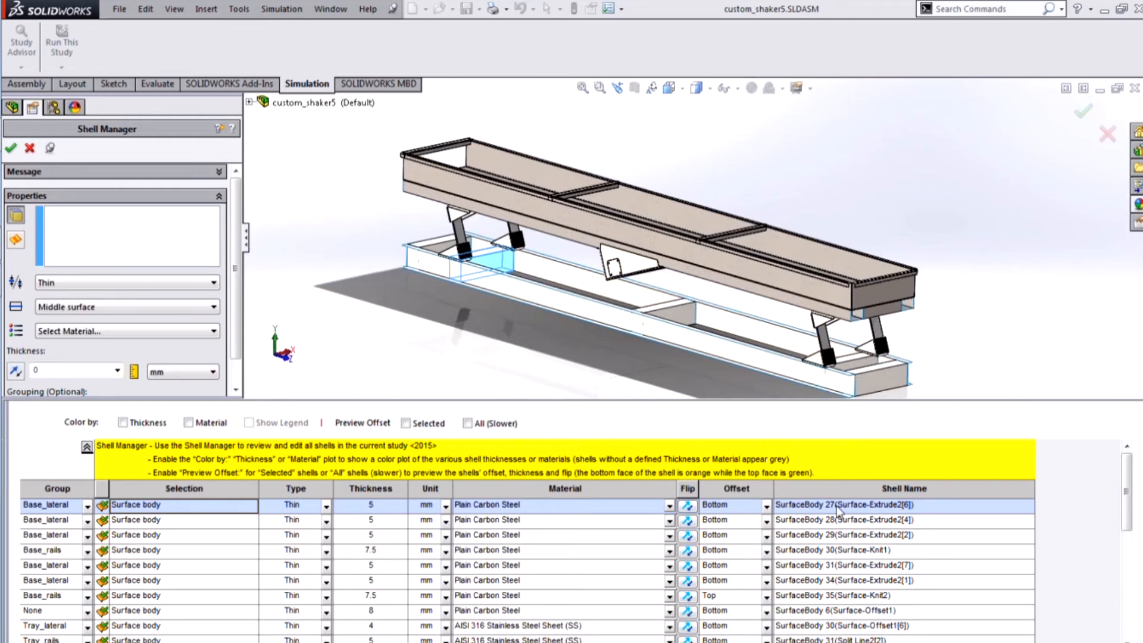
click(599, 566)
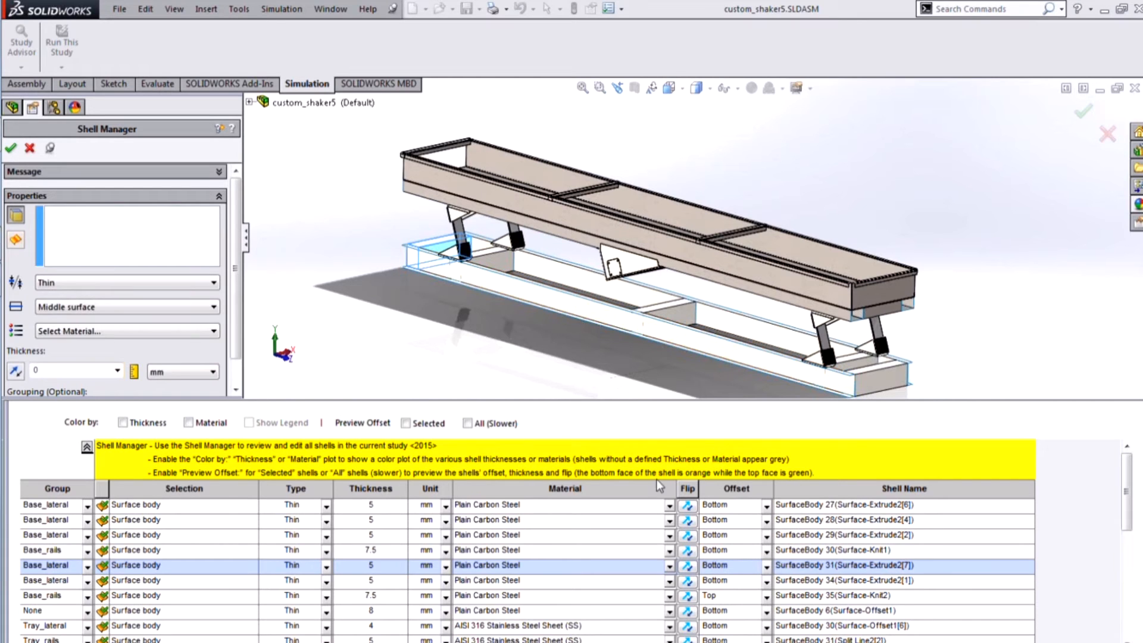
- Turn on the offset preview for the selected base shell, inspect it up close and sort the shell table by group
click(420, 425)
scroll(438, 261, down, 5)
scroll(421, 269, down, 5)
middle_drag(508, 244, 524, 280)
scroll(524, 280, up, 4)
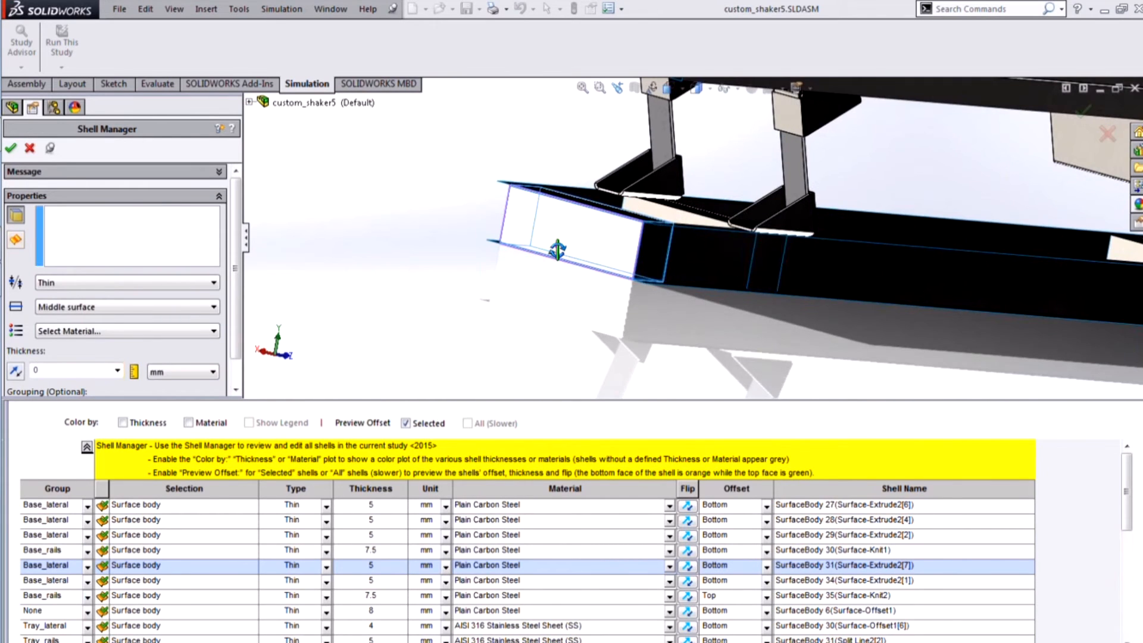
scroll(604, 252, down, 5)
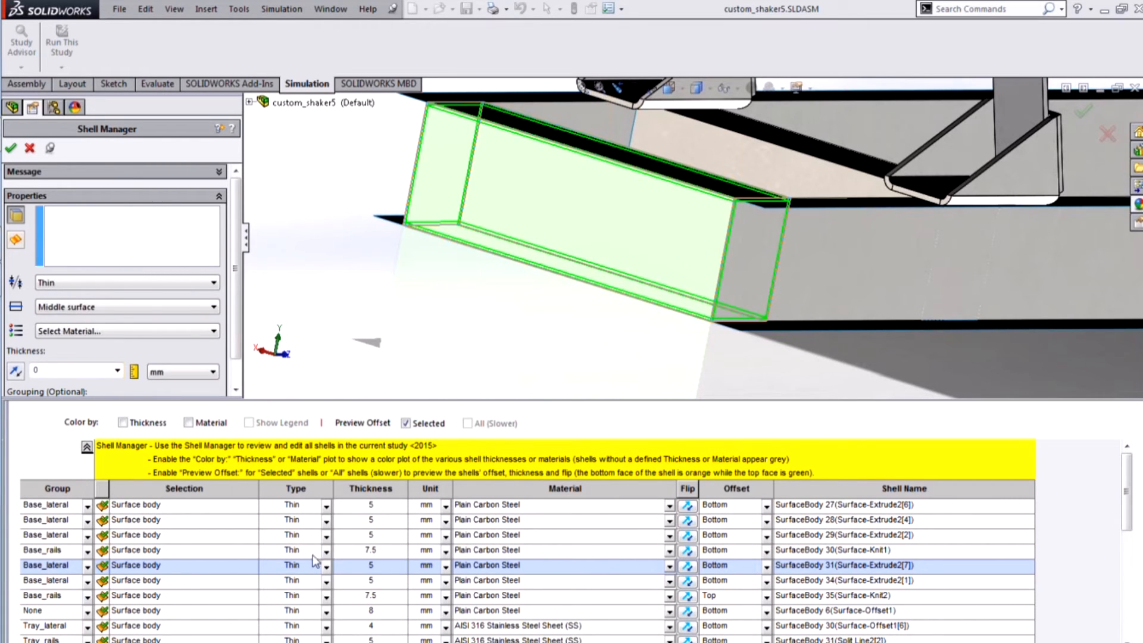
middle_drag(618, 203, 574, 247)
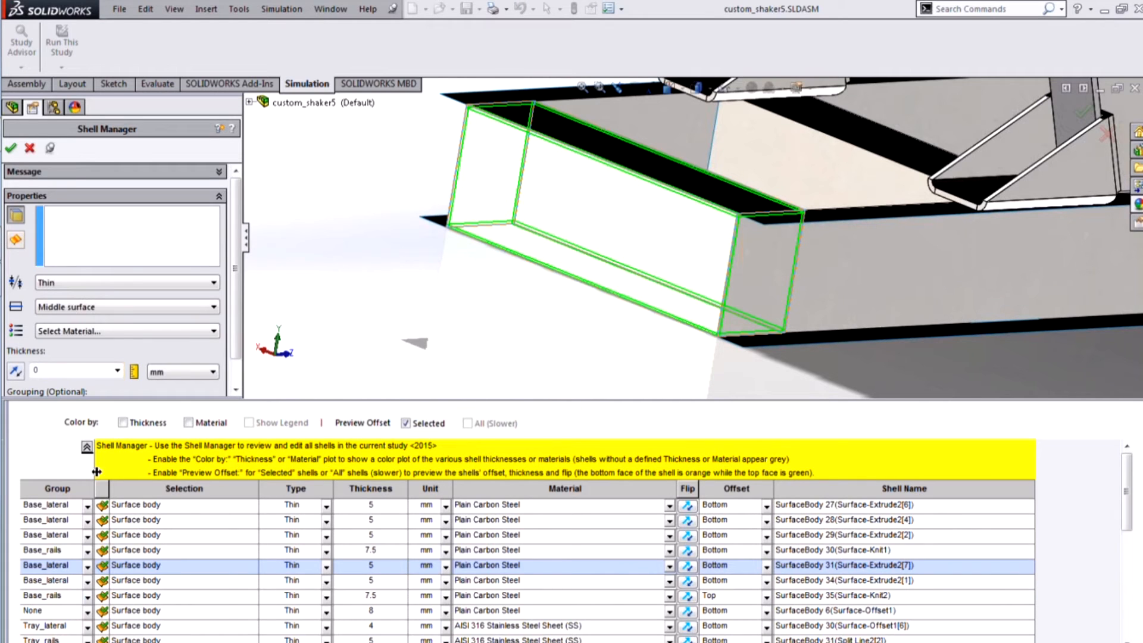
click(73, 492)
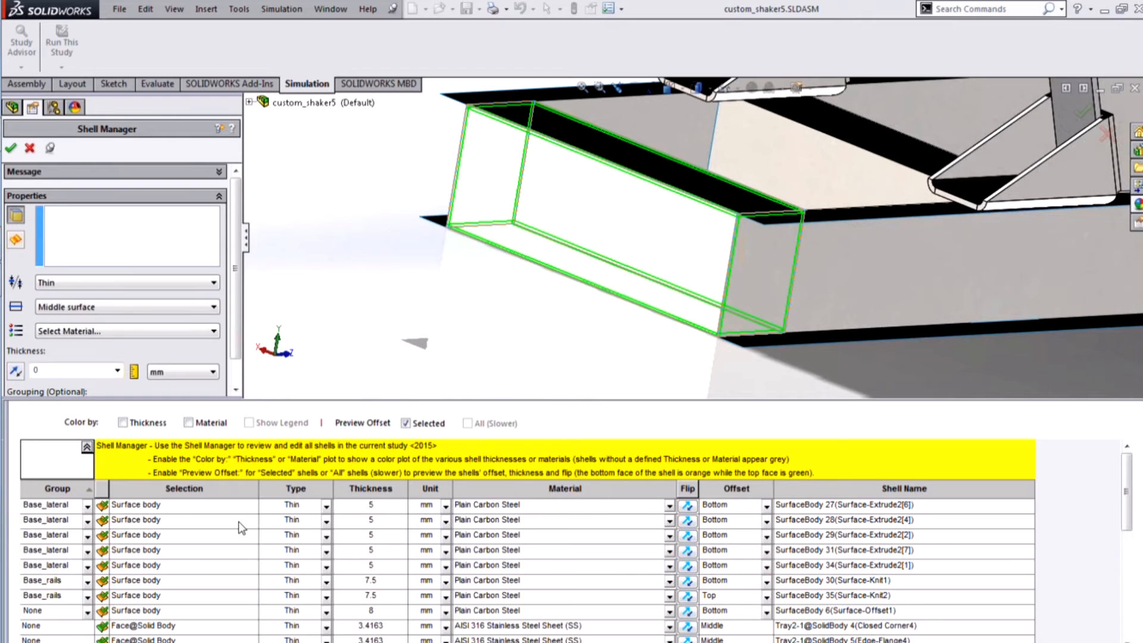
- Browse the shell table, open group management from the group setting of SurfaceBody 6(Surface-Offset1), review the Base_rails properties and close it
scroll(60, 524, down, 3)
scroll(71, 536, up, 3)
scroll(83, 554, down, 4)
scroll(88, 571, up, 4)
click(89, 613)
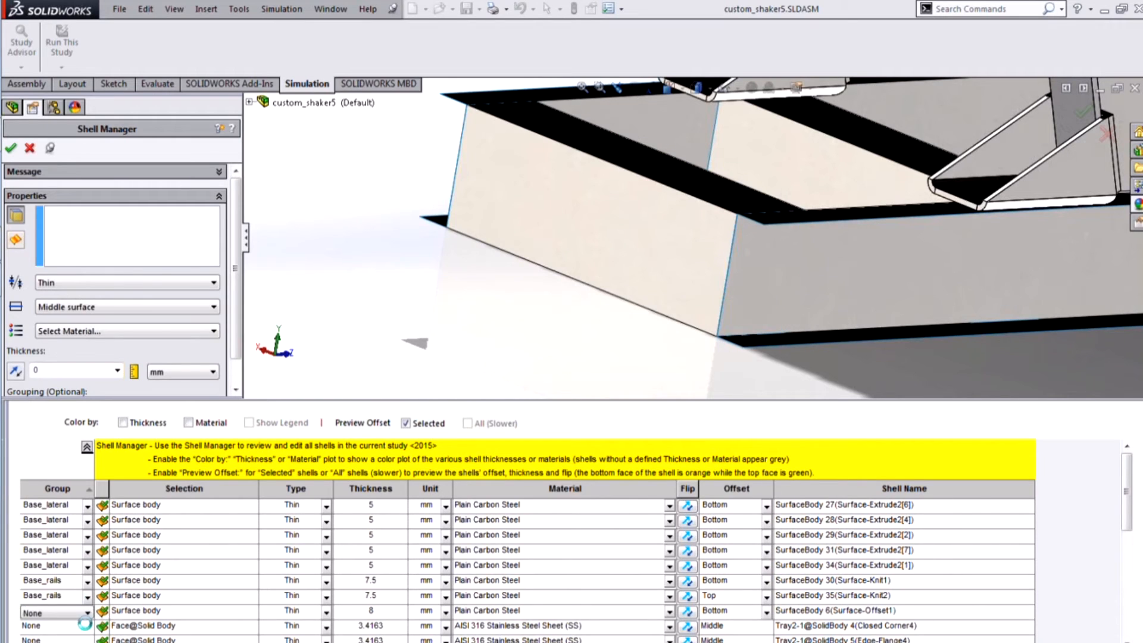
click(49, 546)
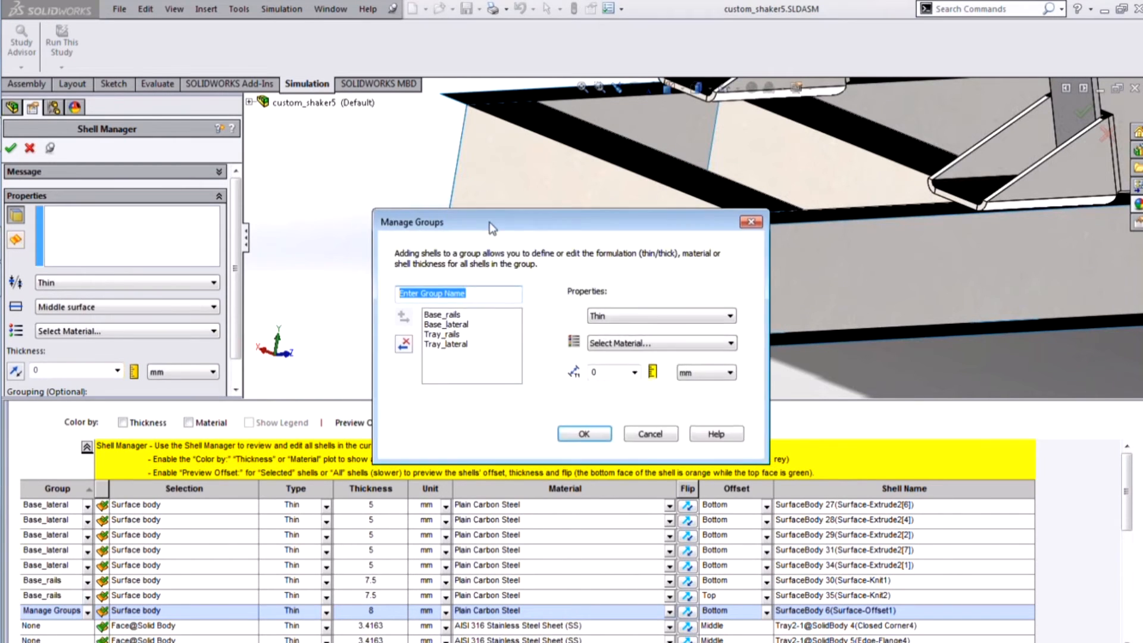
click(280, 308)
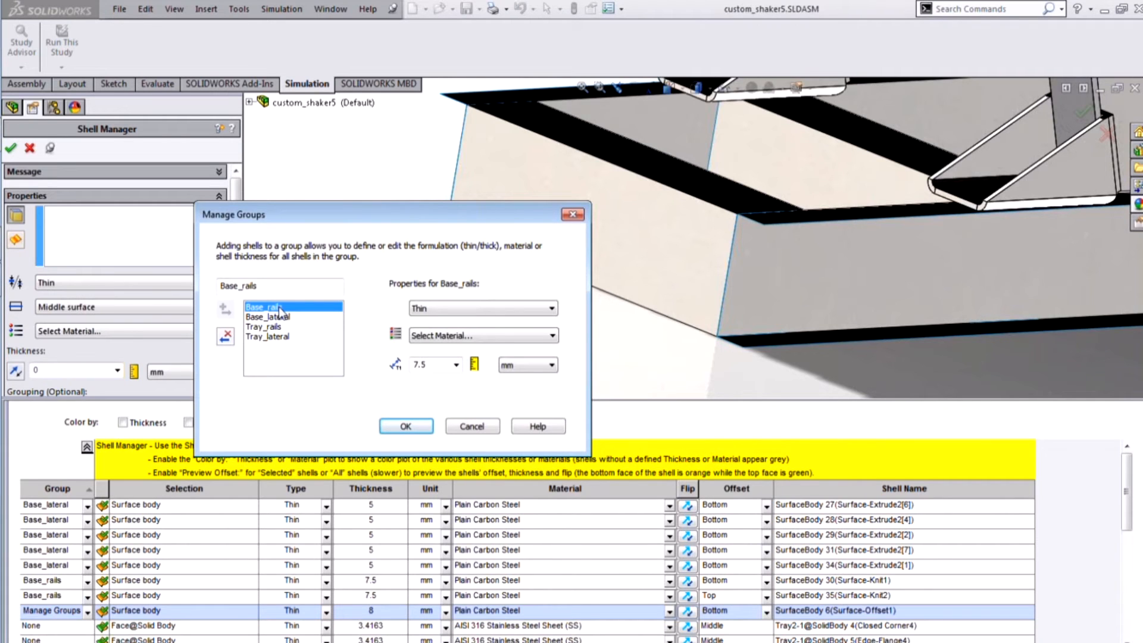
click(571, 215)
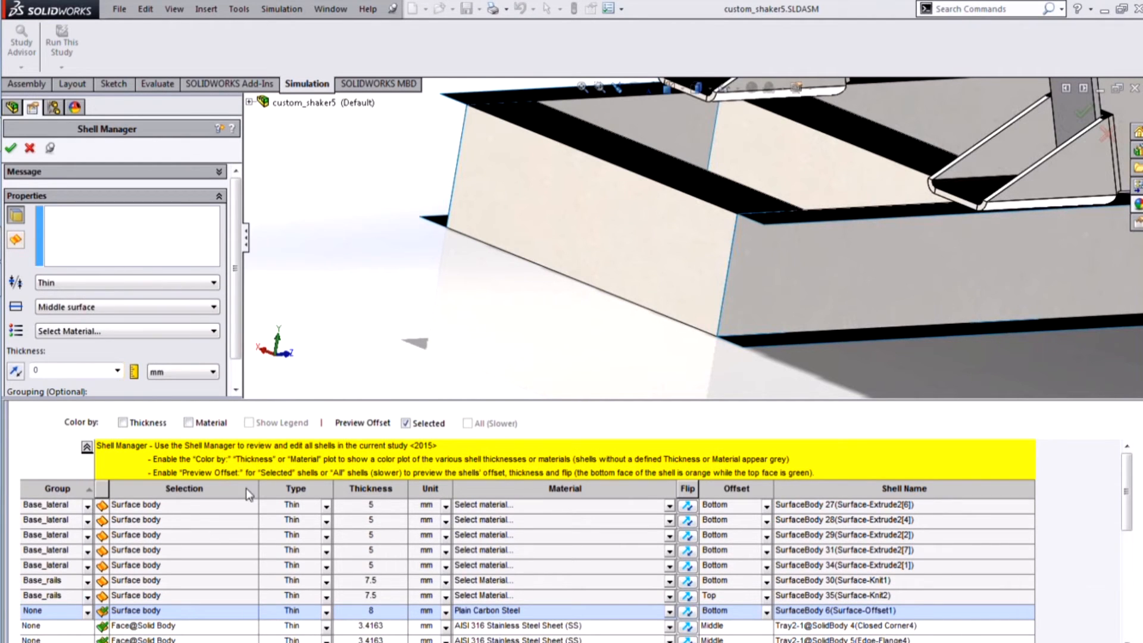
- Sort the shell table by thickness and color the shells by thickness
click(384, 489)
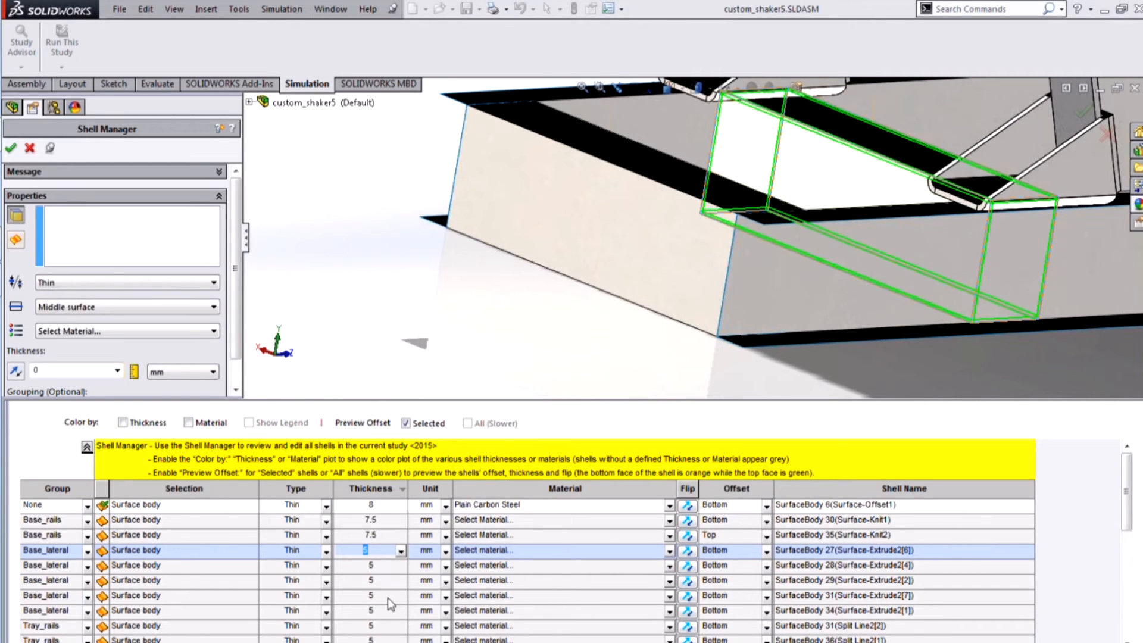
click(148, 421)
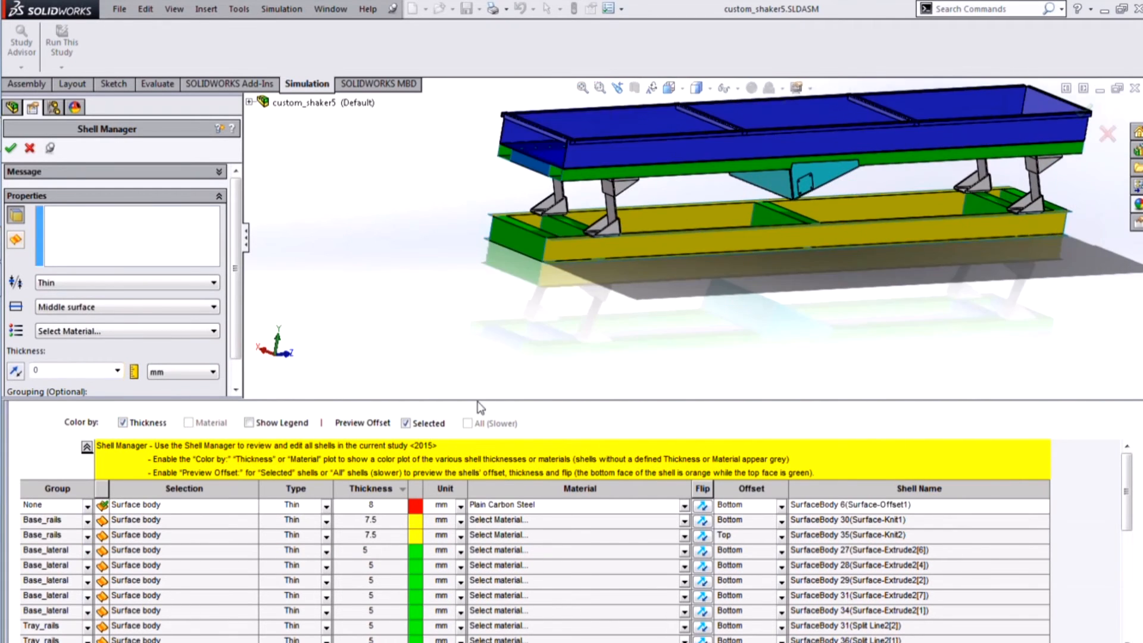
- Set the Base_lateral group's shell thickness to 6 mm through SurfaceBody 27(Surface-Extrude2[6]) and accept the Shell Manager changes
click(372, 550)
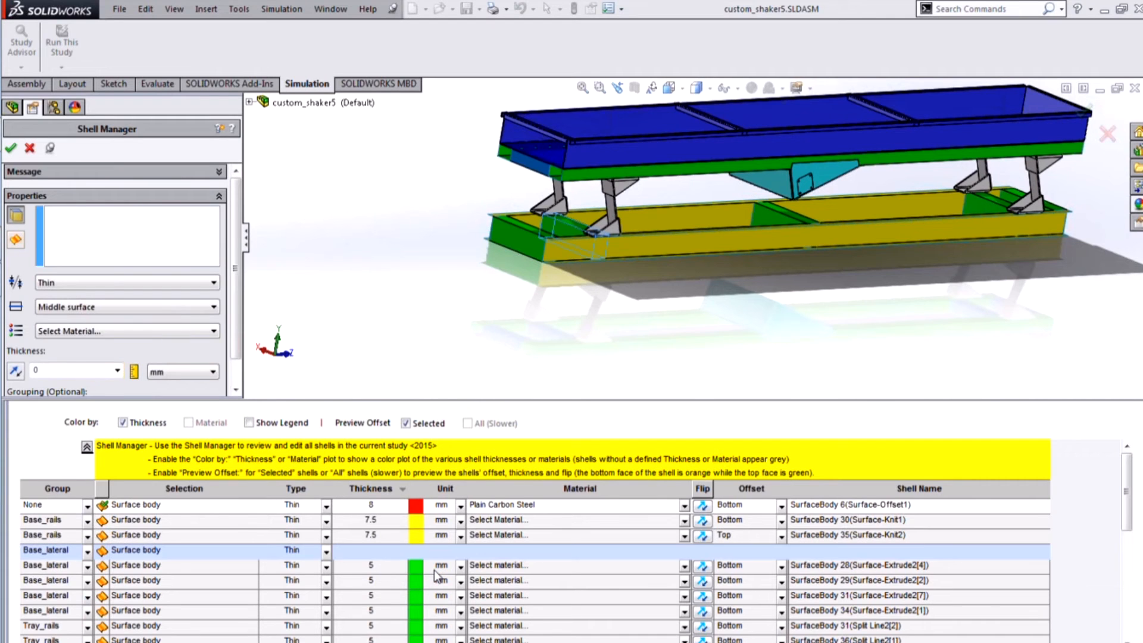
text(6)
key(Return)
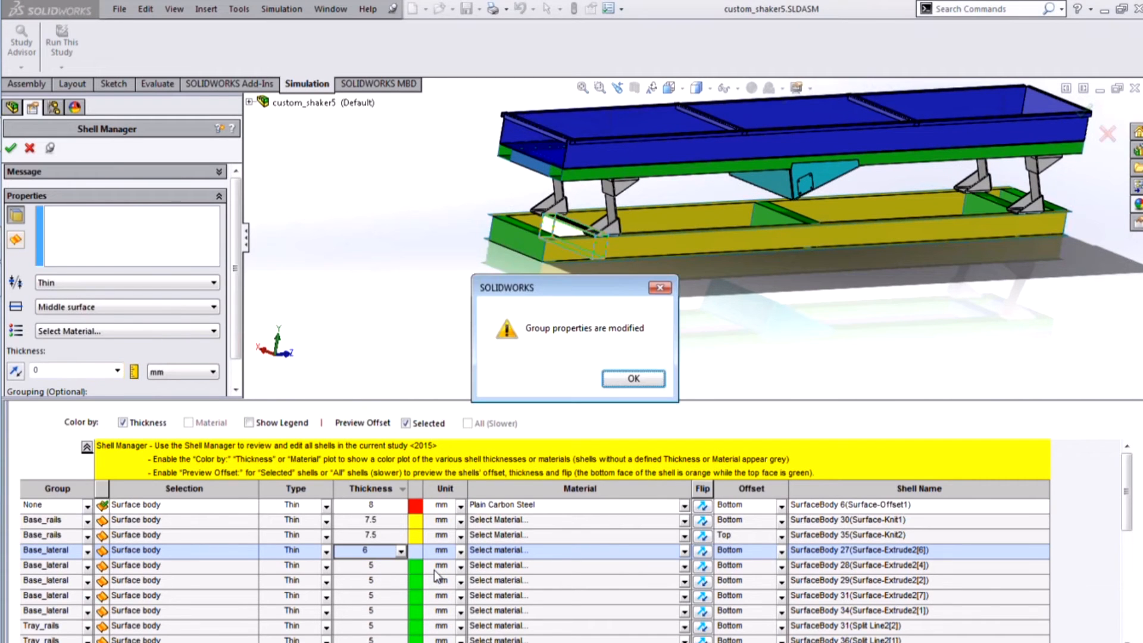
click(629, 377)
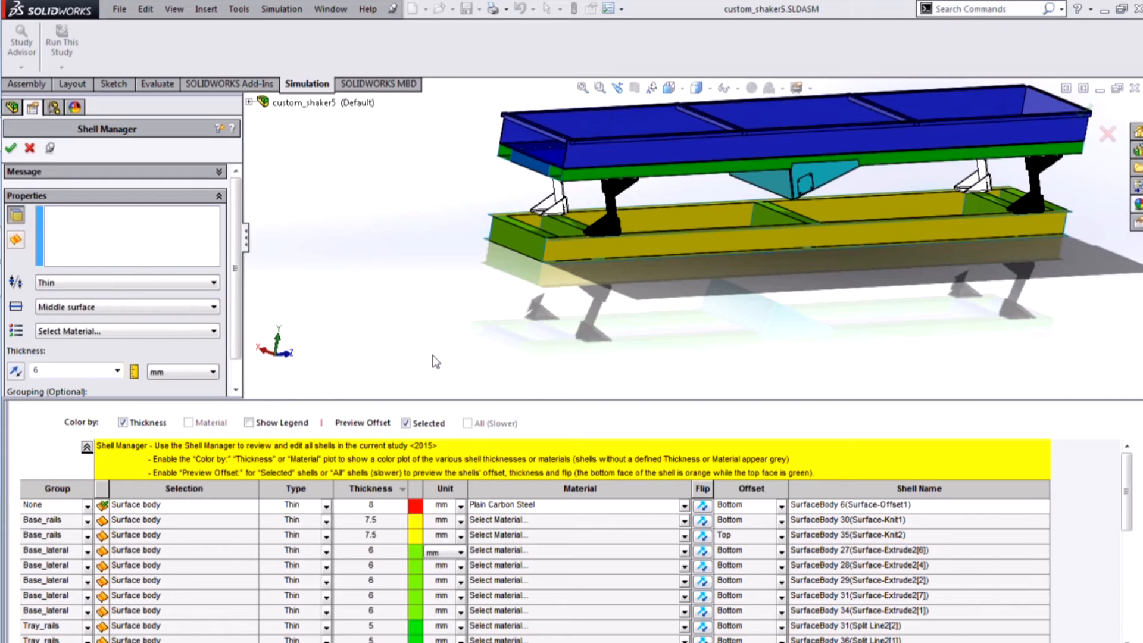
click(10, 148)
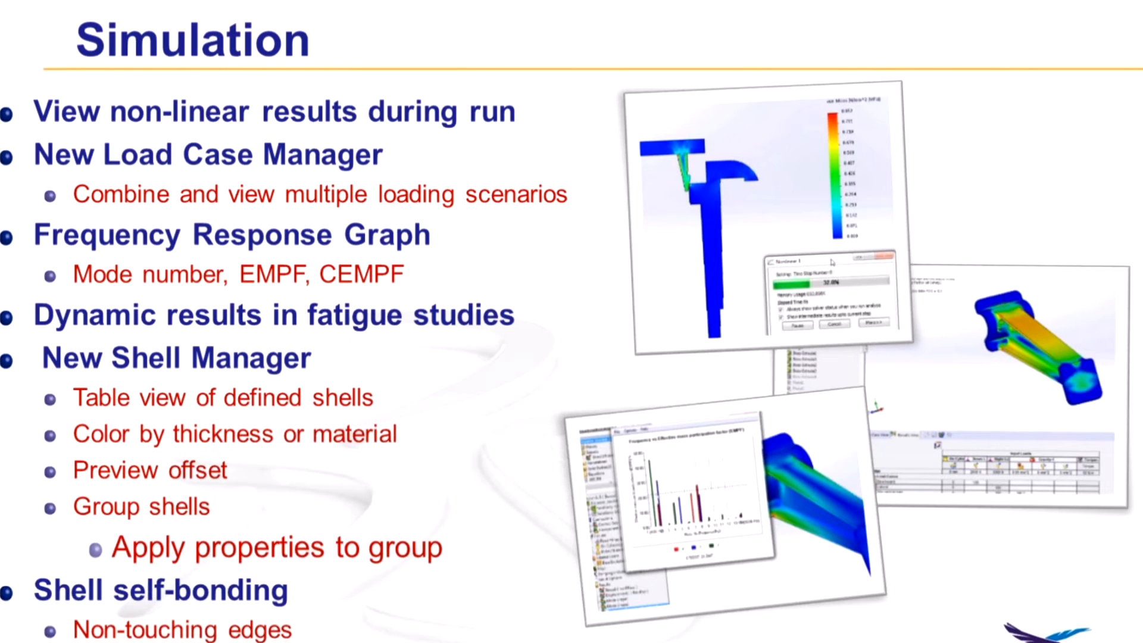
key(Right)
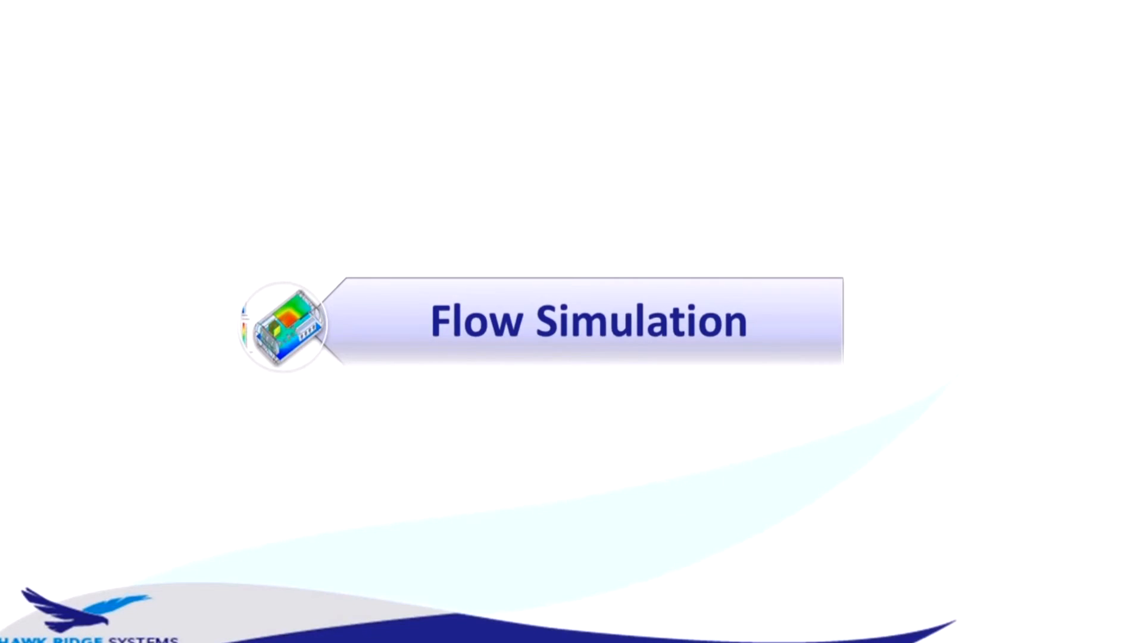
key(Right)
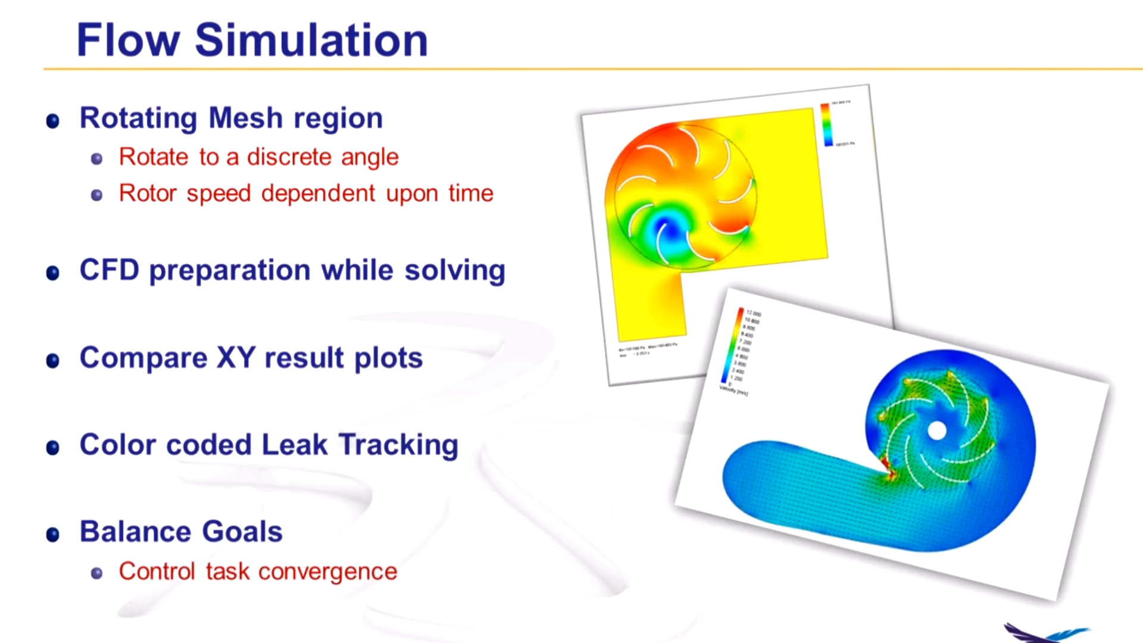
key(Left)
key(Escape)
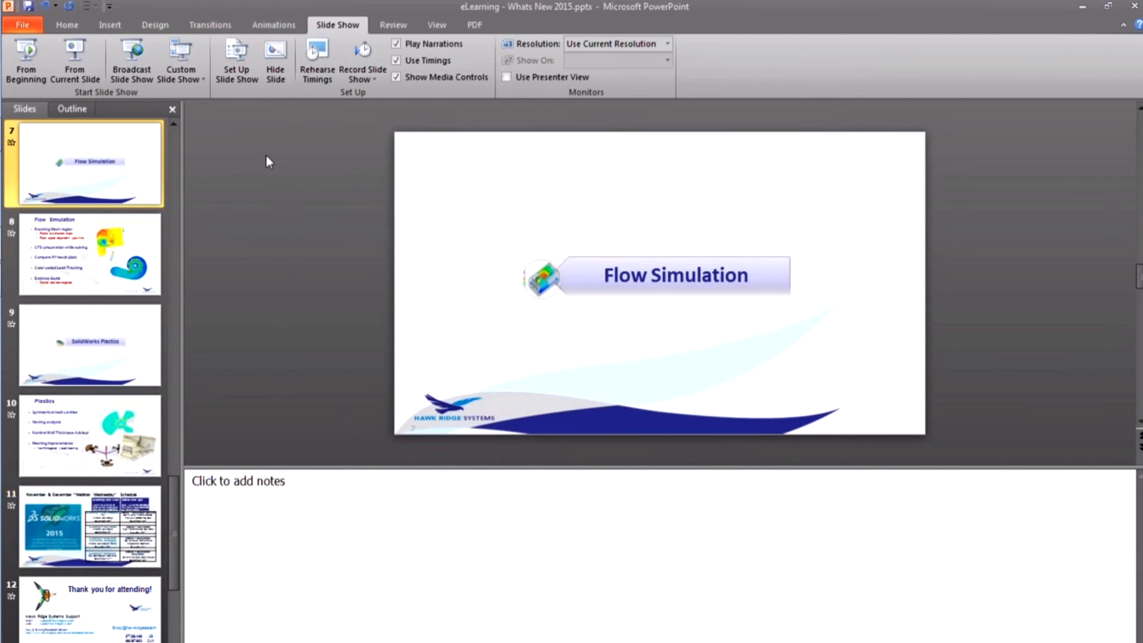
- Switch to SOLIDWORKS, open the recent part globe_valve_finished.SLDPRT and display it in section view
click(1, 134)
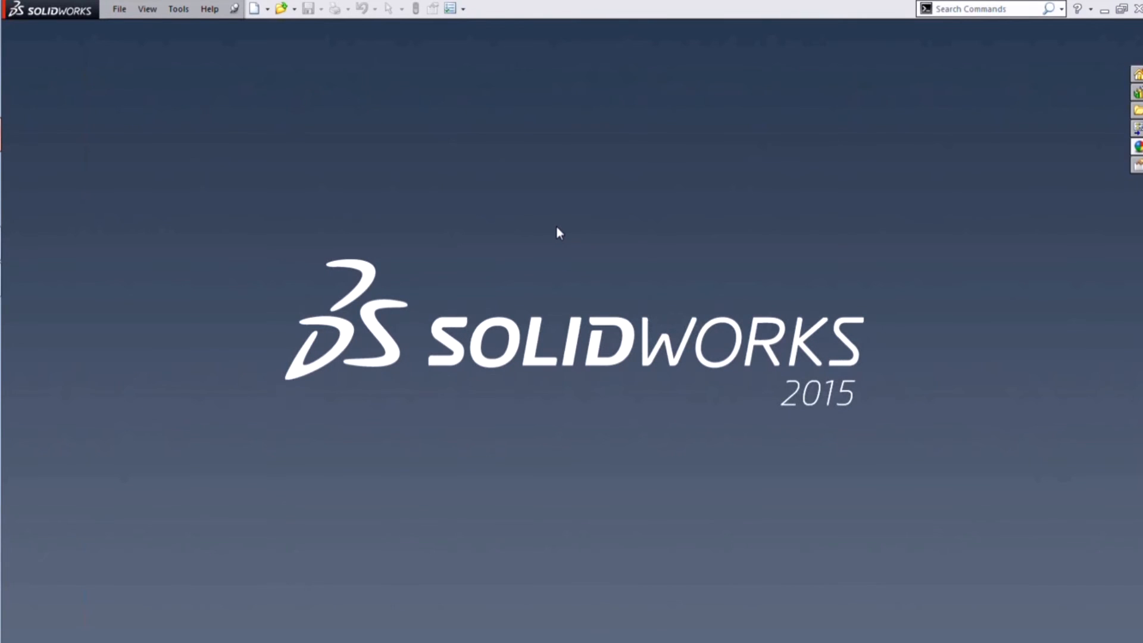
key(r)
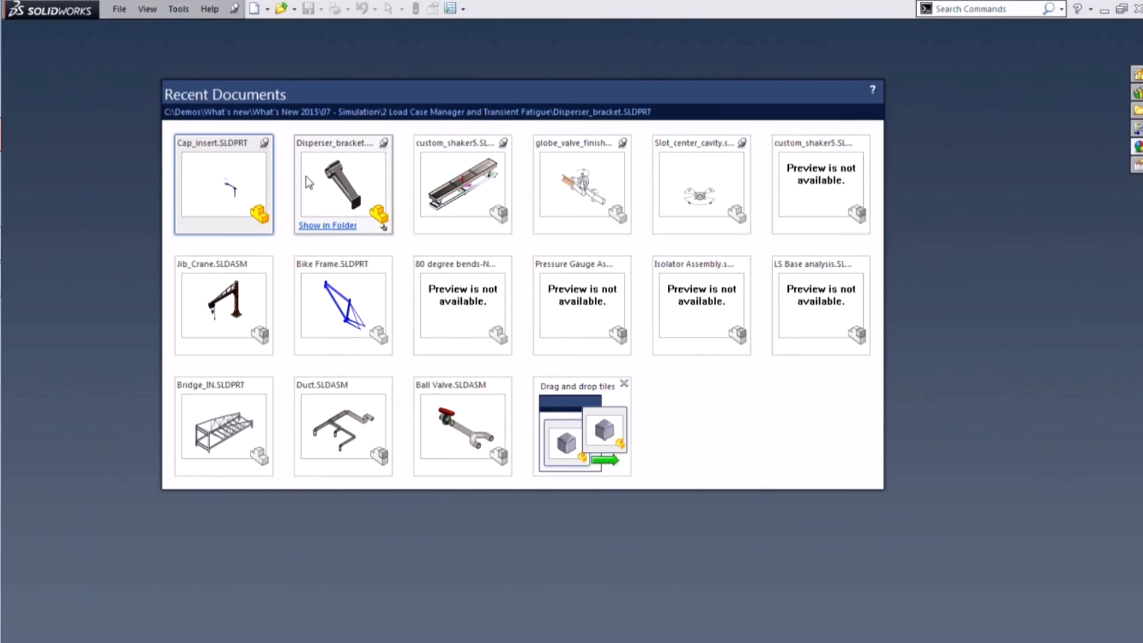
click(580, 177)
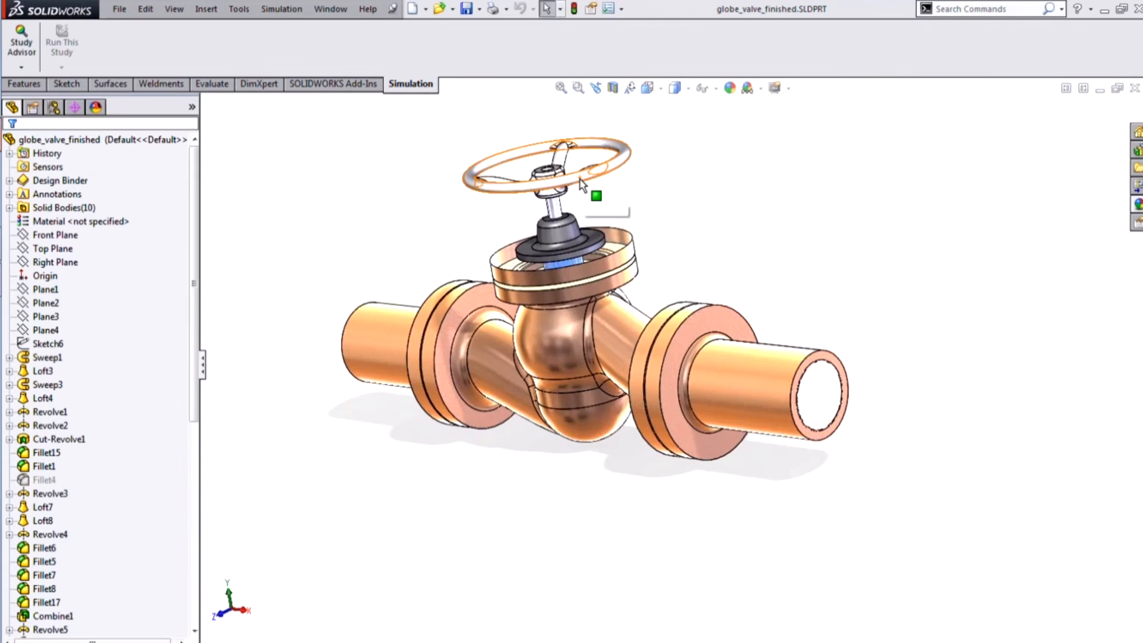
click(613, 88)
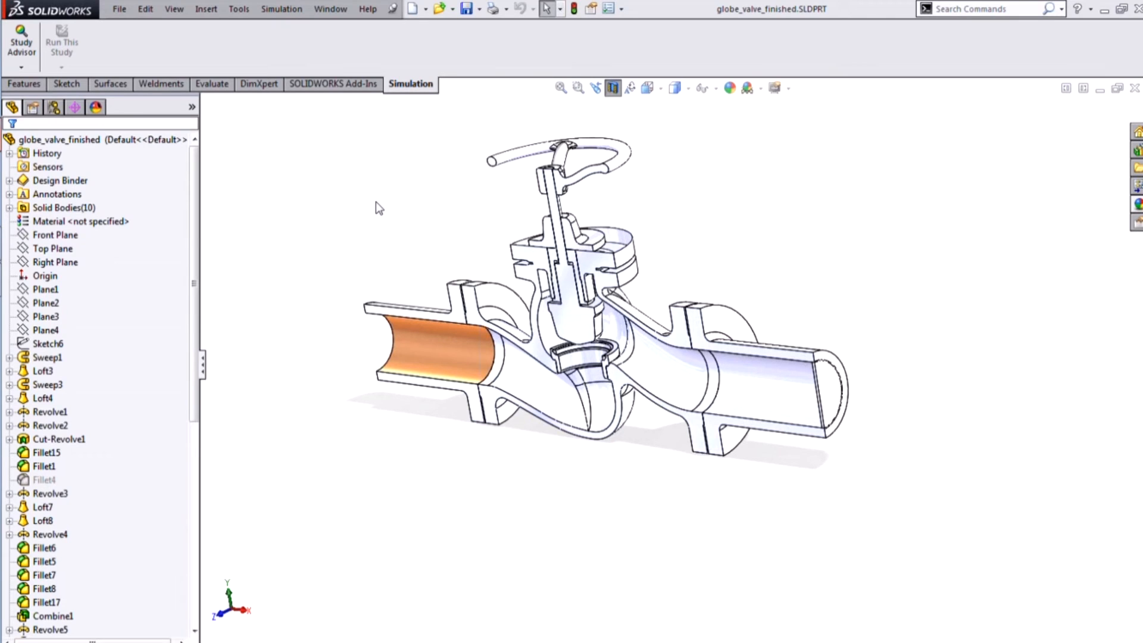
middle_drag(352, 202, 378, 243)
- Unload the SOLIDWORKS Simulation add-in and load the SOLIDWORKS Flow Simulation add-in
click(312, 87)
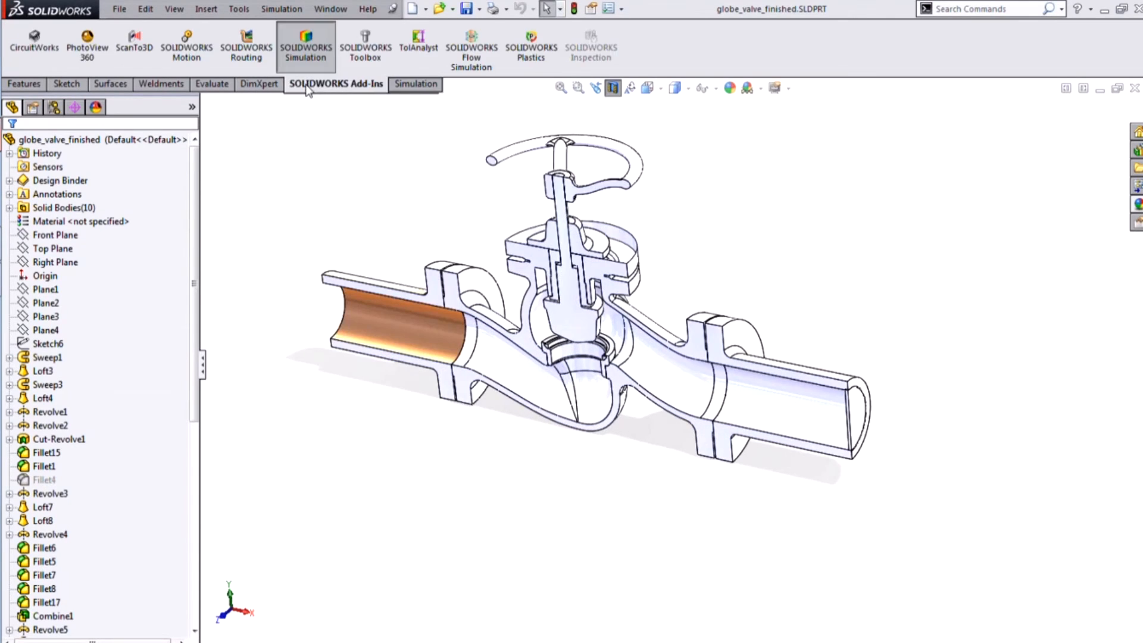
click(323, 58)
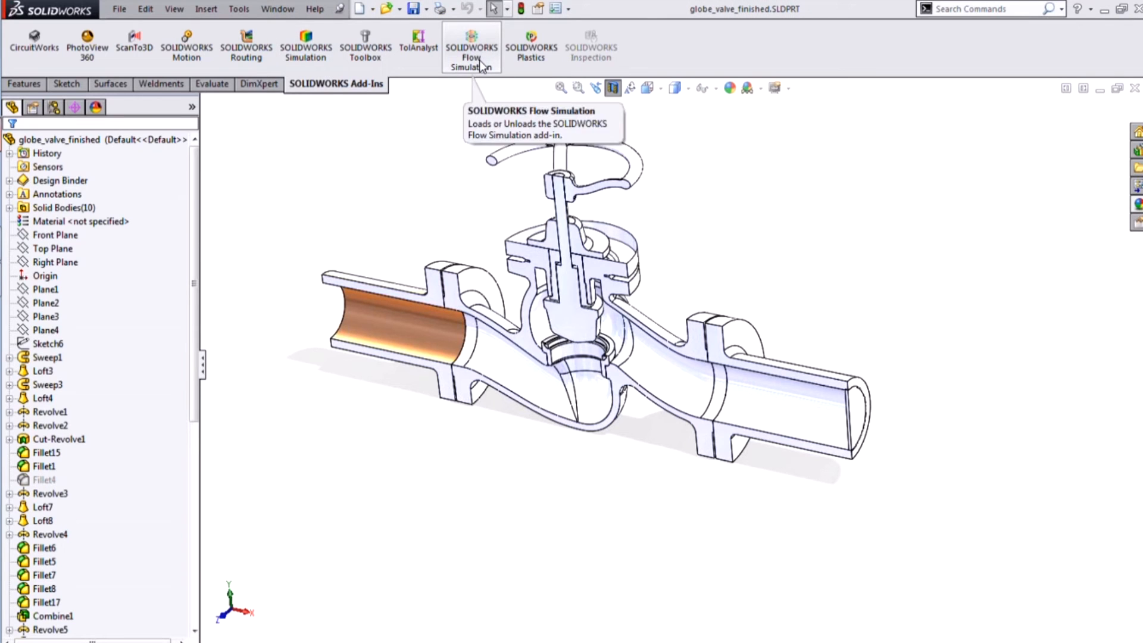
click(483, 63)
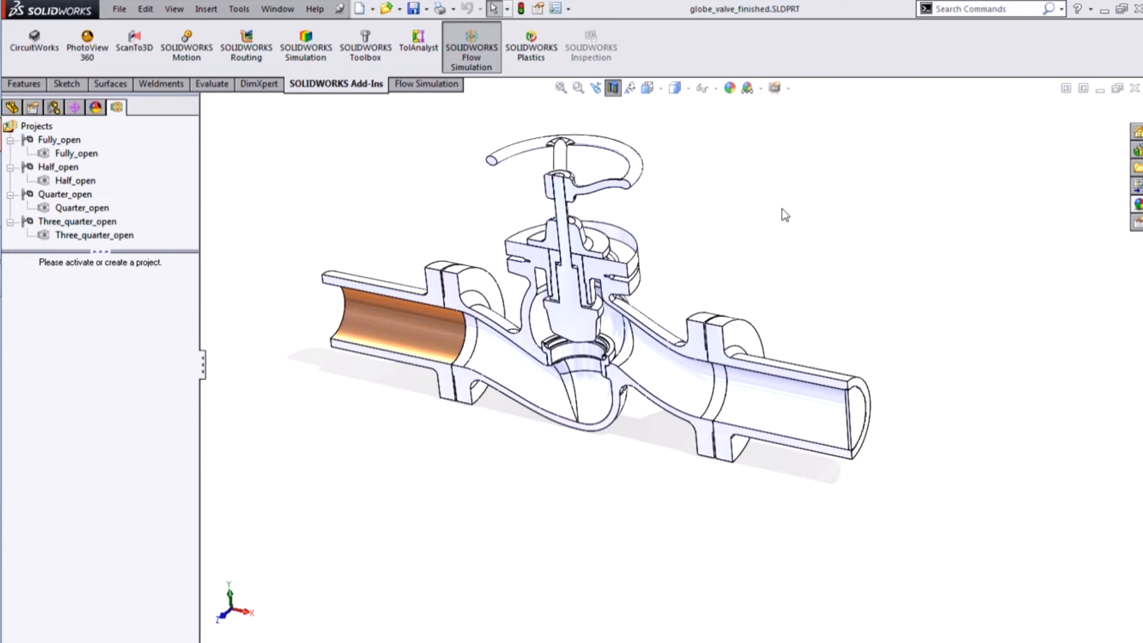
- Bring up the Flow Simulation commands and activate the Fully_open project
click(431, 87)
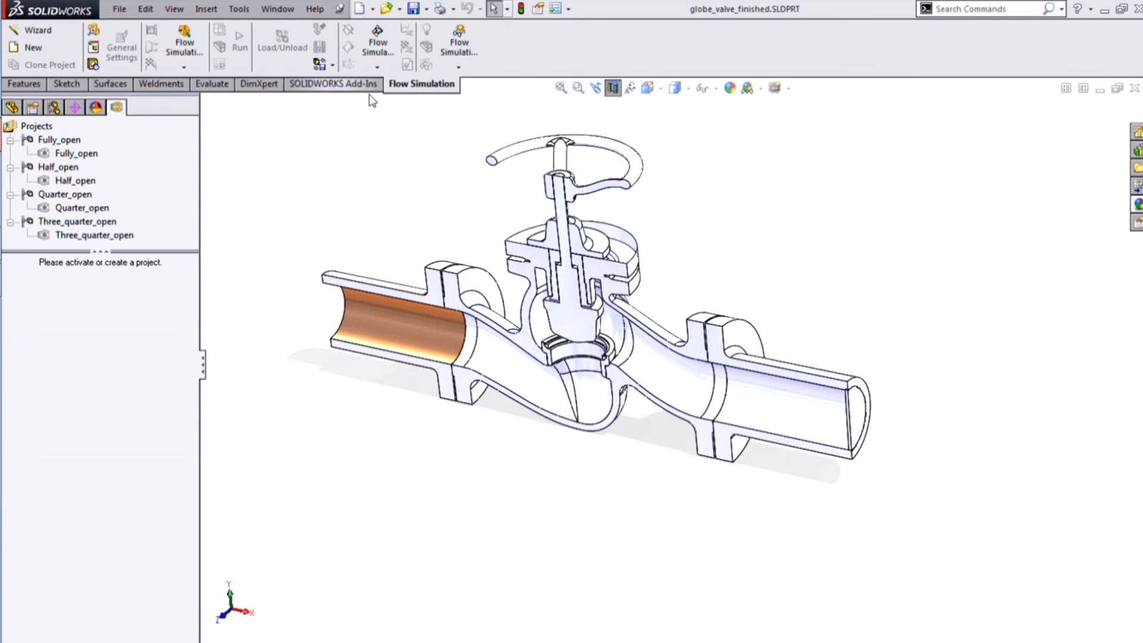
double_click(66, 153)
middle_drag(408, 285, 413, 236)
click(333, 64)
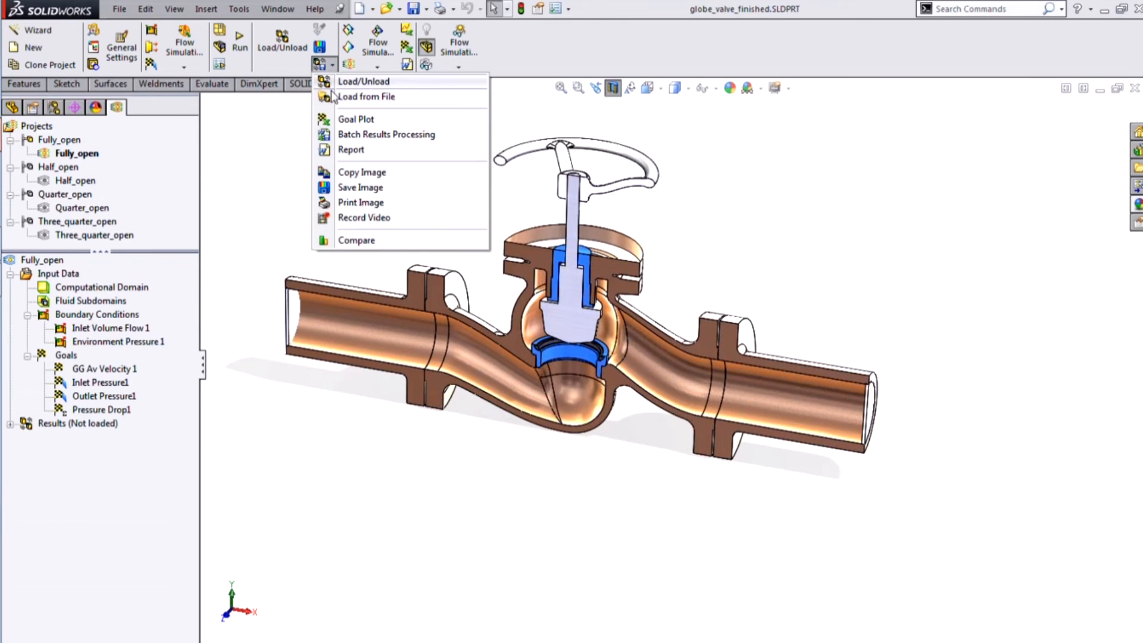
click(375, 244)
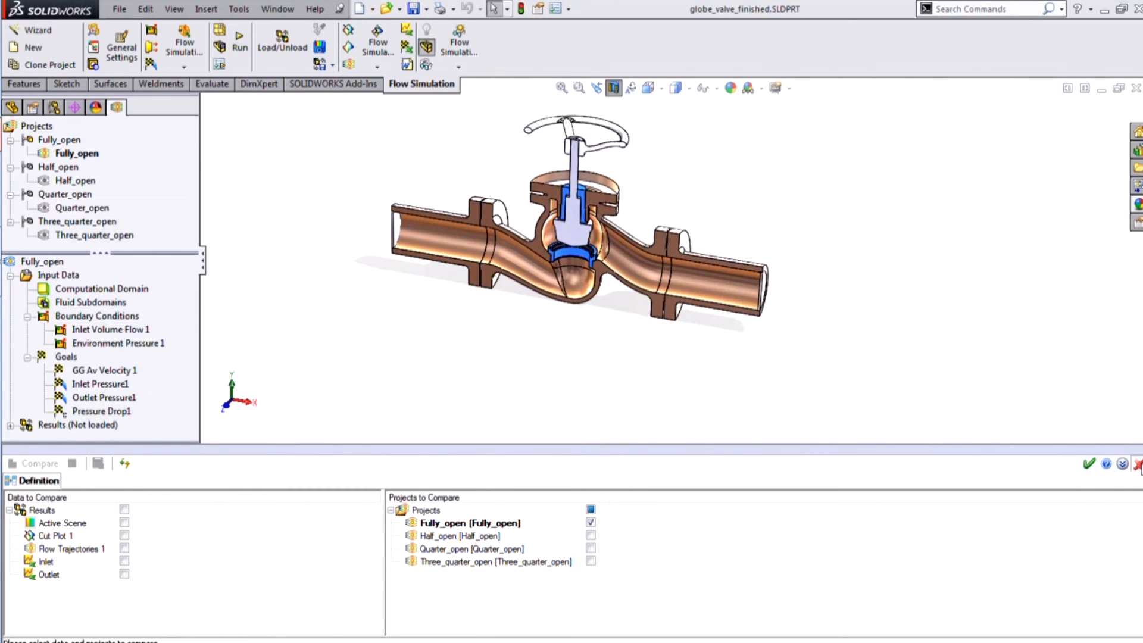
click(1138, 465)
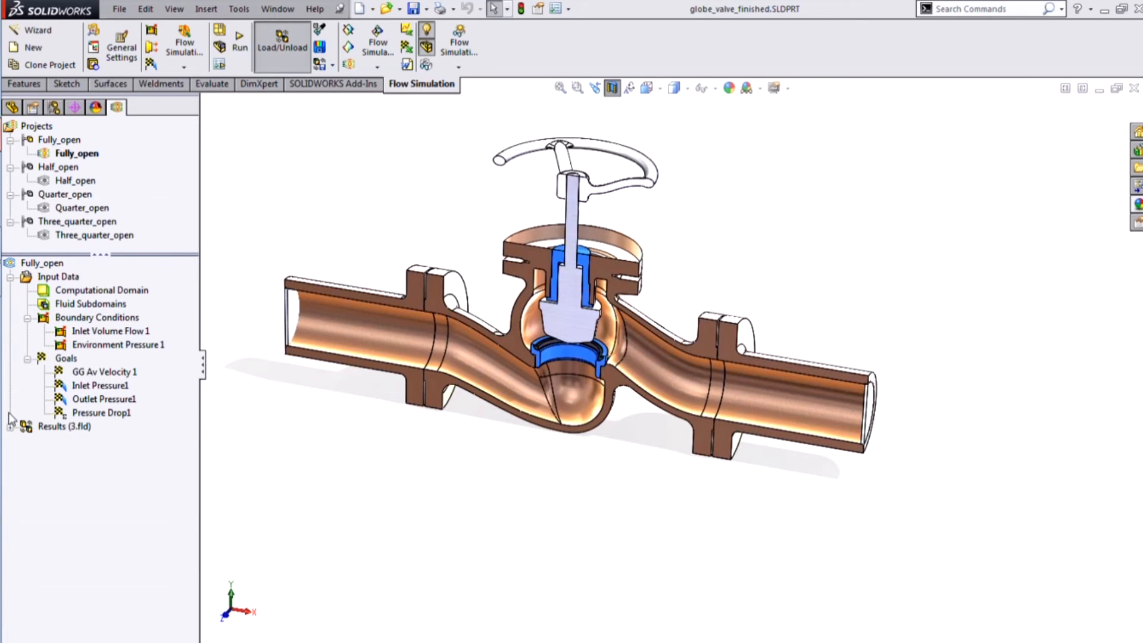
- Insert a goal plot in the Fully_open results covering GG Av Velocity 1, Inlet Pressure1, Outlet Pressure1 and Pressure Drop1
click(10, 426)
right_click(86, 616)
click(107, 617)
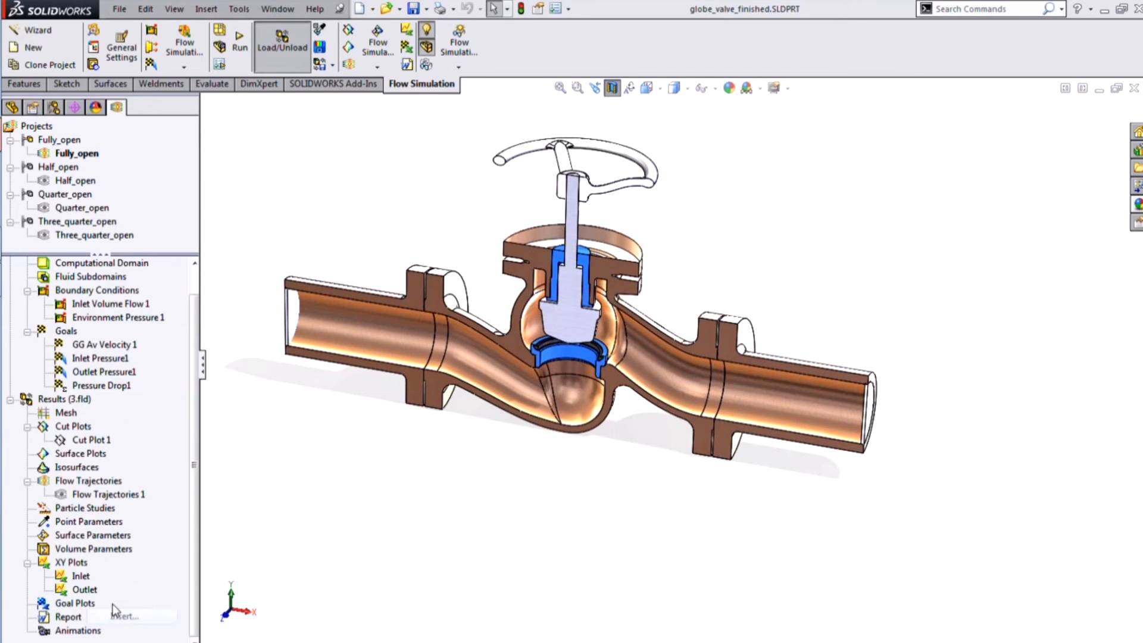
click(37, 224)
click(37, 237)
click(37, 251)
click(38, 263)
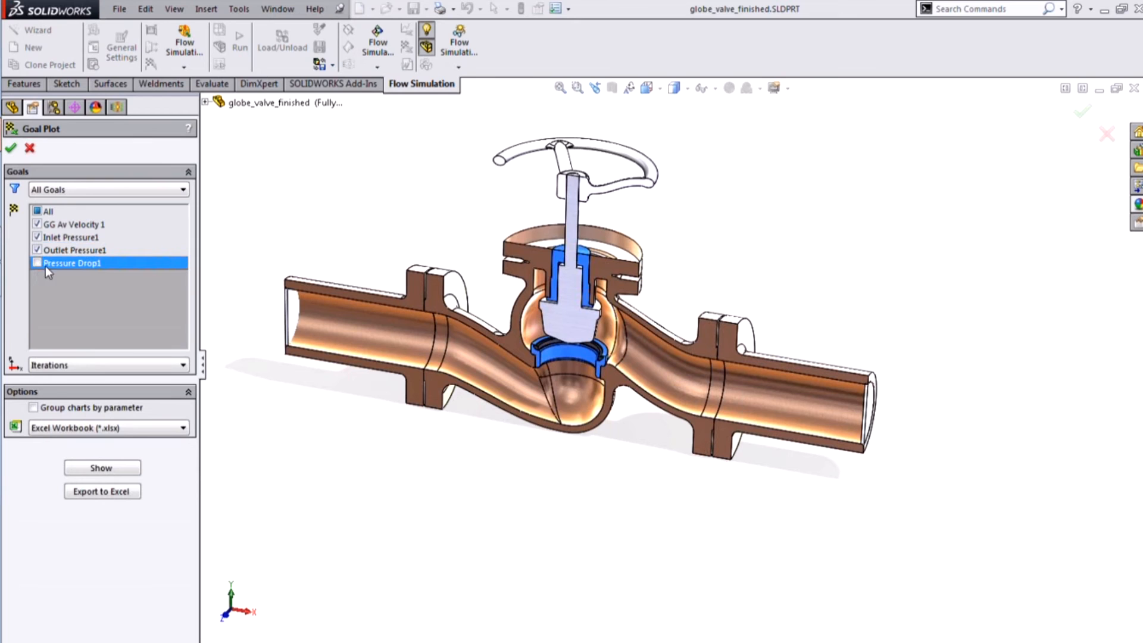
click(37, 263)
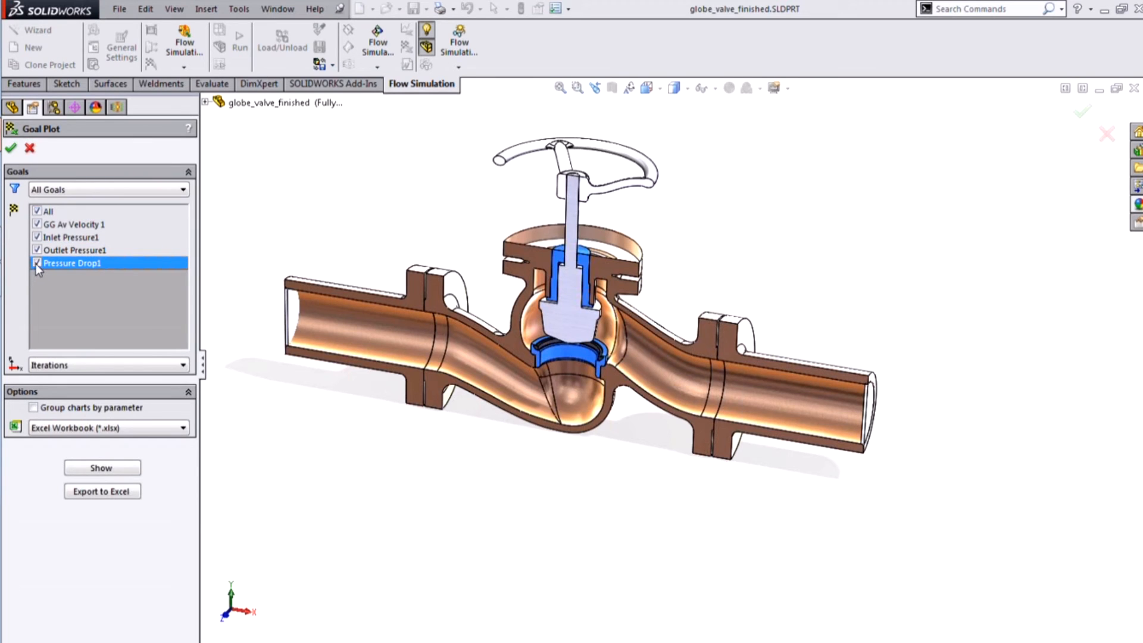
click(10, 149)
- Start a results comparison and choose Goal Plot 1, Inlet and Cut Plot 1 as the data to compare
click(332, 65)
click(358, 262)
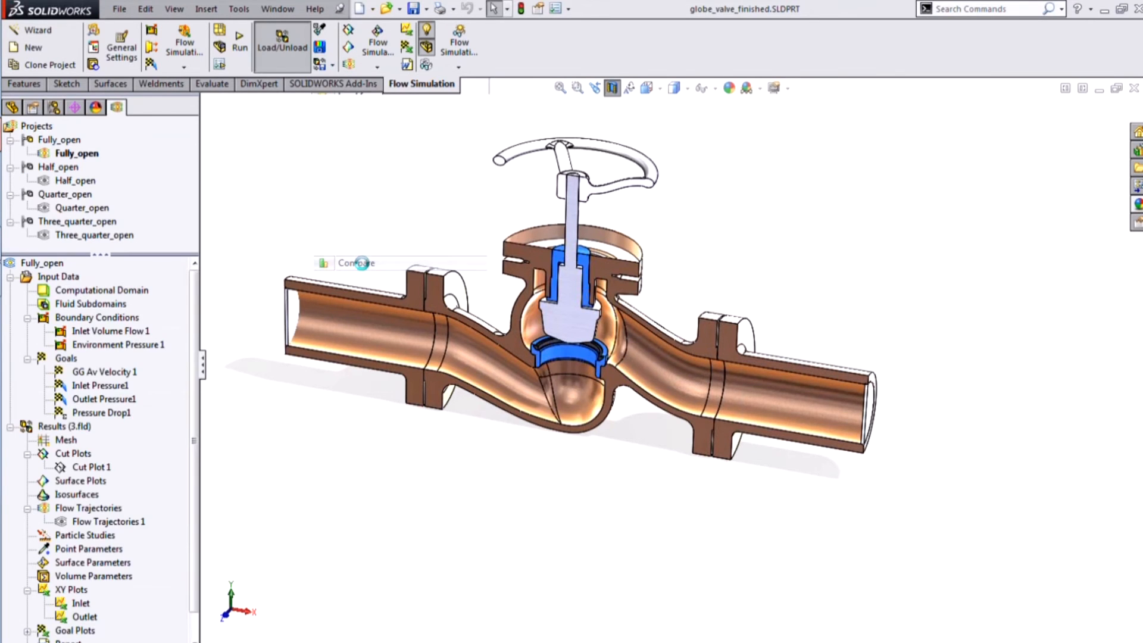
click(124, 587)
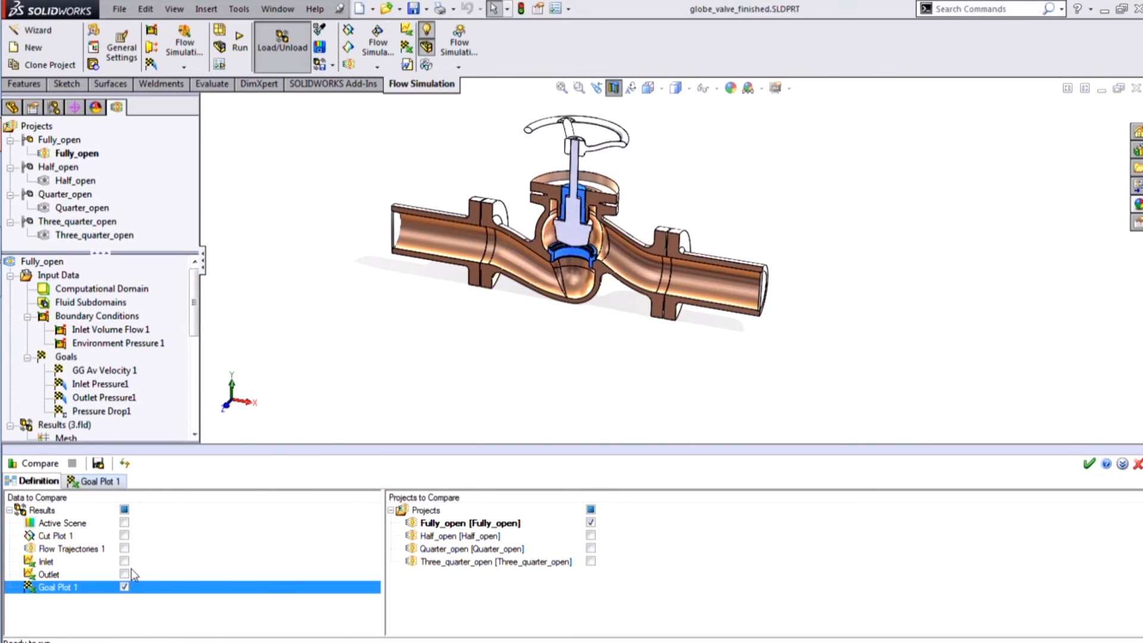
click(124, 561)
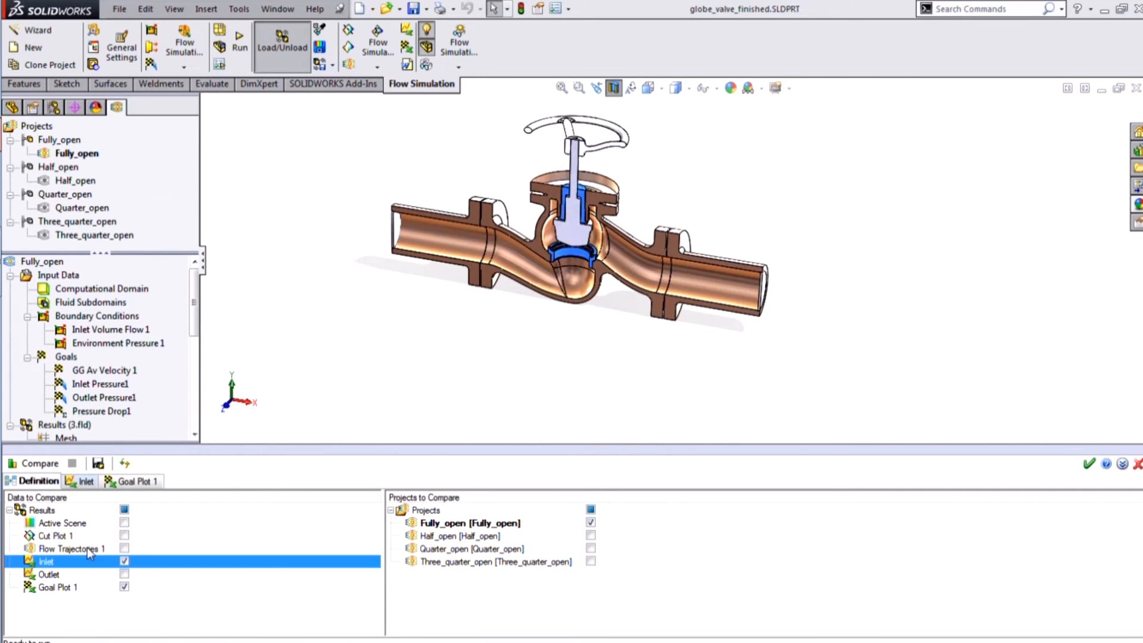
click(123, 535)
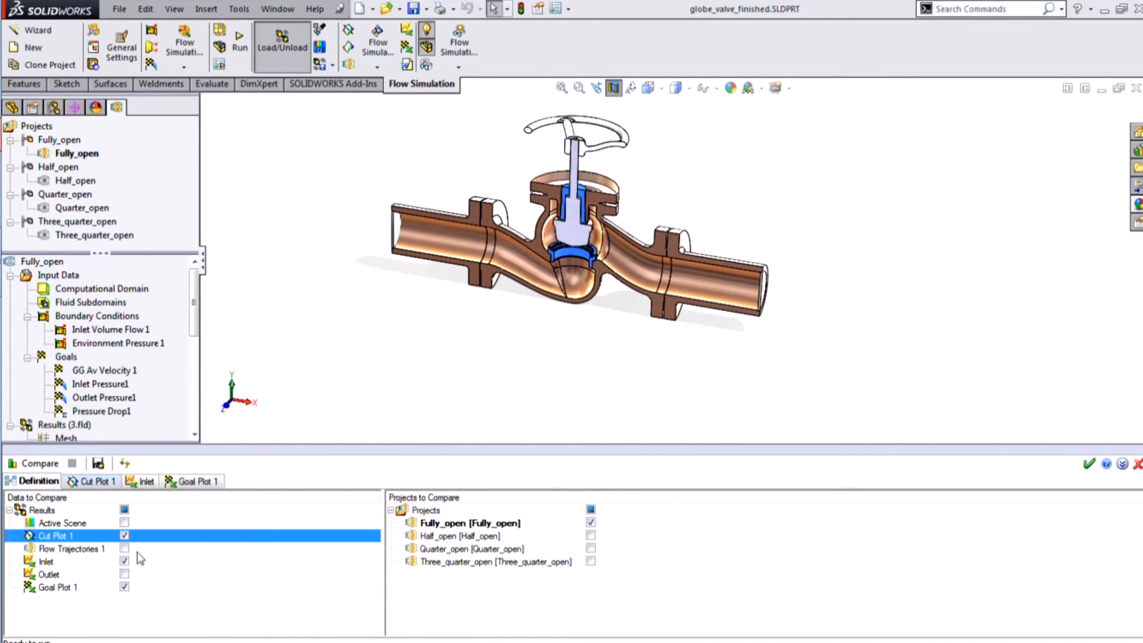
- Include the Half_open, Quarter_open and Three_quarter_open projects, then run the comparison and show its Cut Plot 1 images
click(590, 535)
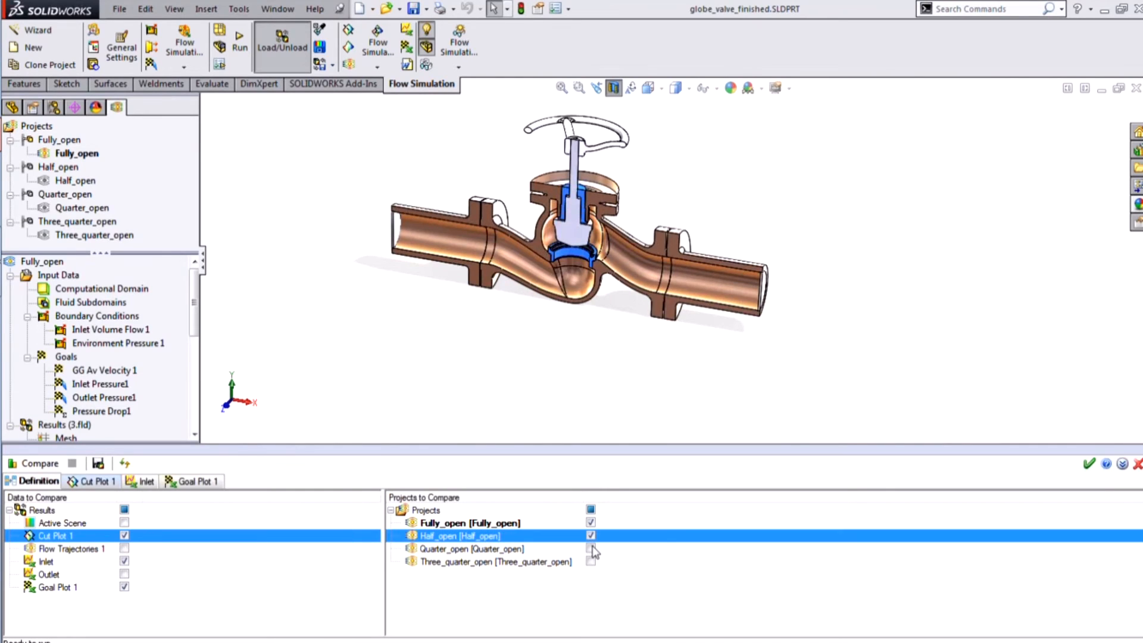
click(590, 548)
click(591, 561)
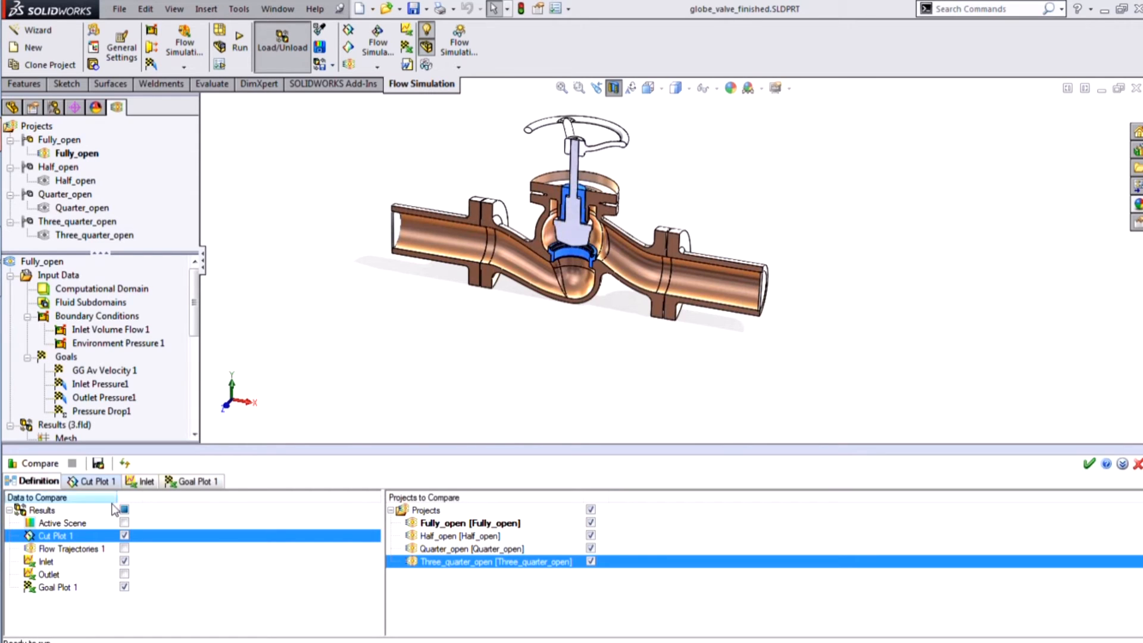
click(40, 463)
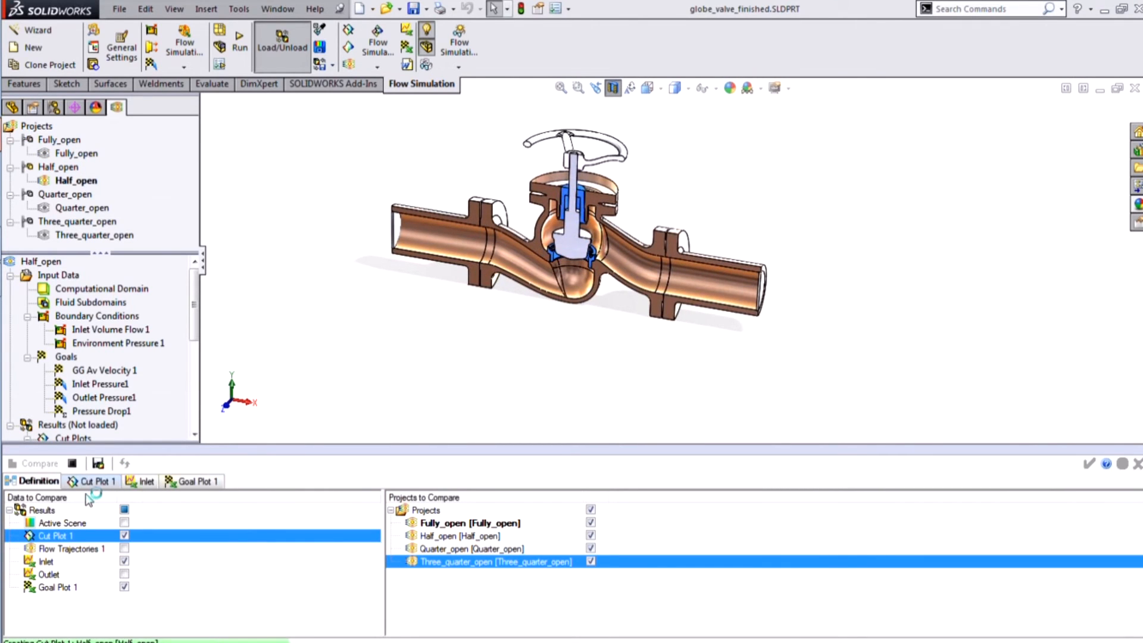
click(96, 481)
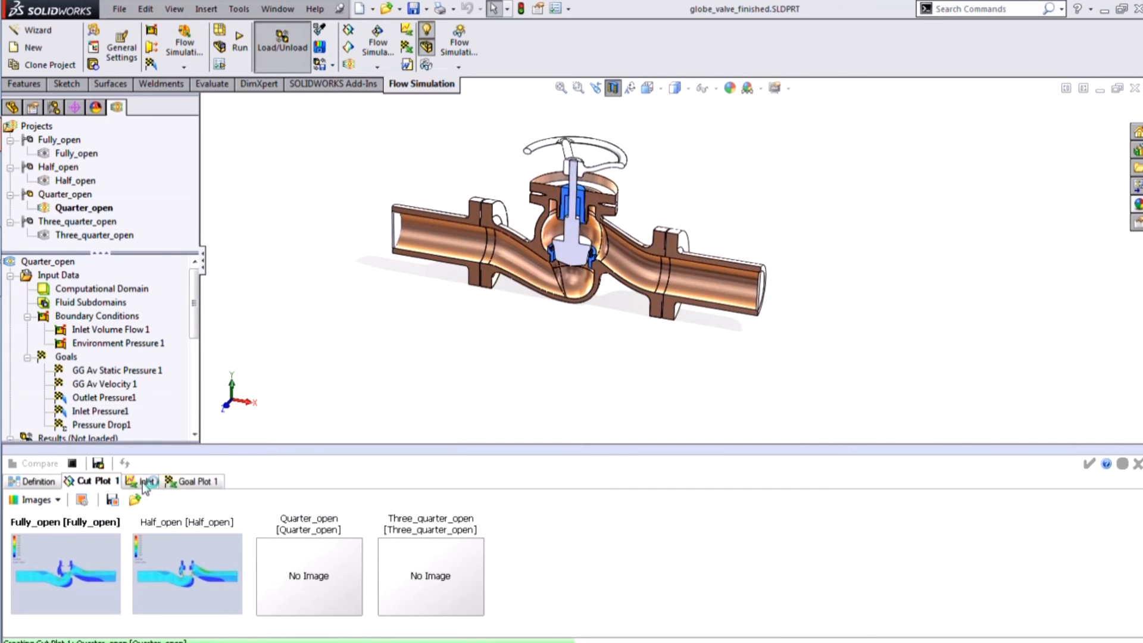
- Show the Goal Plot 1 comparison as bar charts instead of a table, and enlarge the comparison area to fit them
click(193, 482)
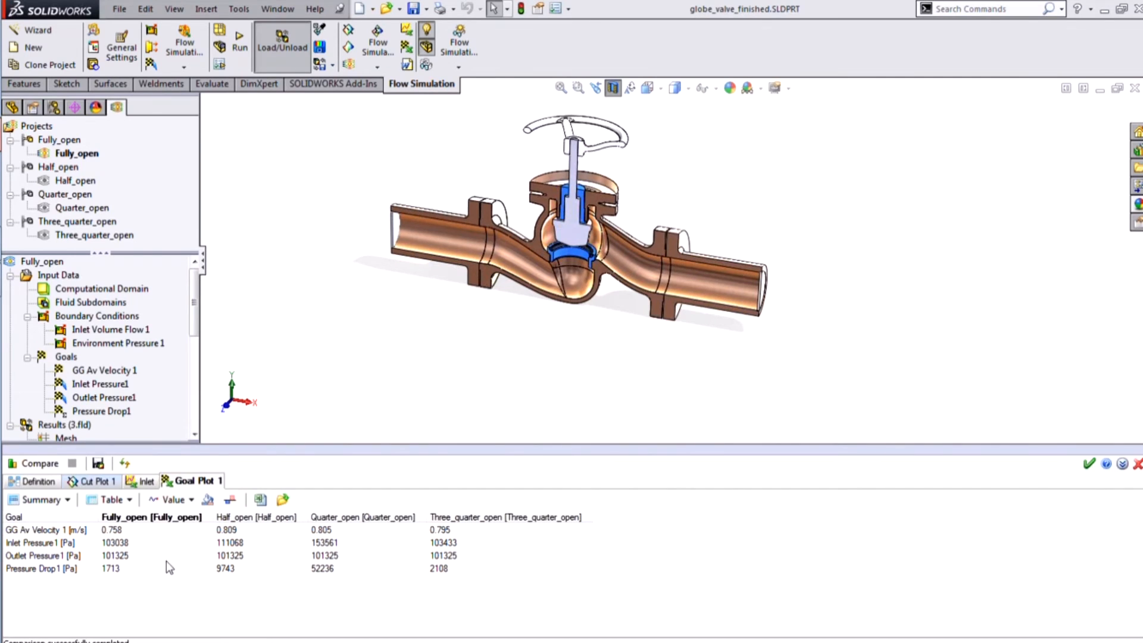
click(189, 500)
click(128, 501)
click(128, 501)
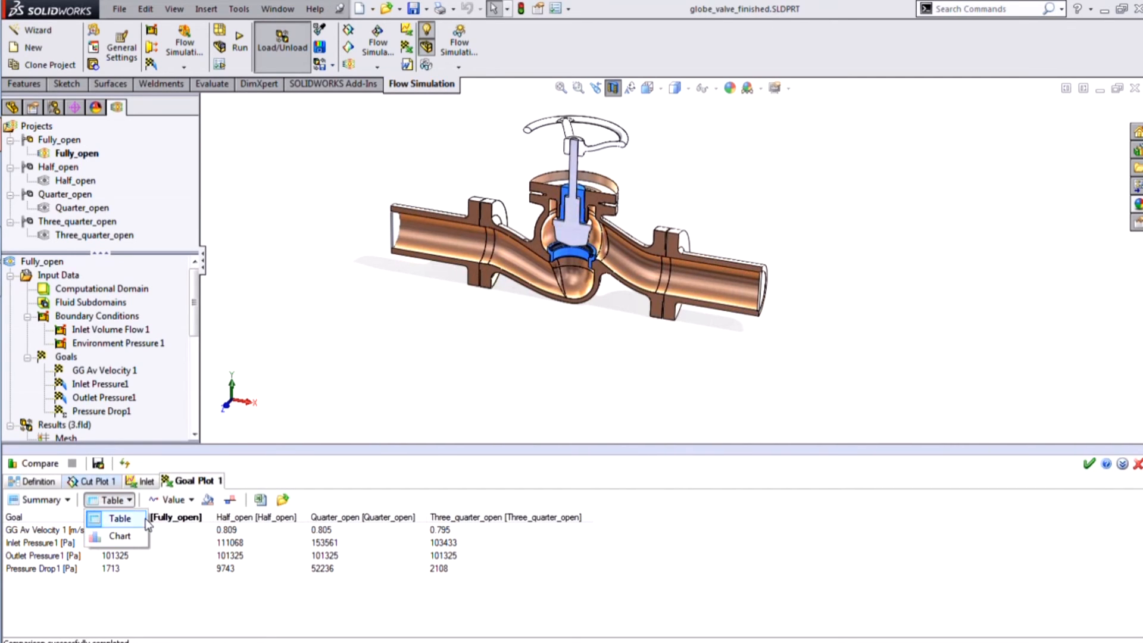
click(122, 536)
drag(354, 450, 358, 376)
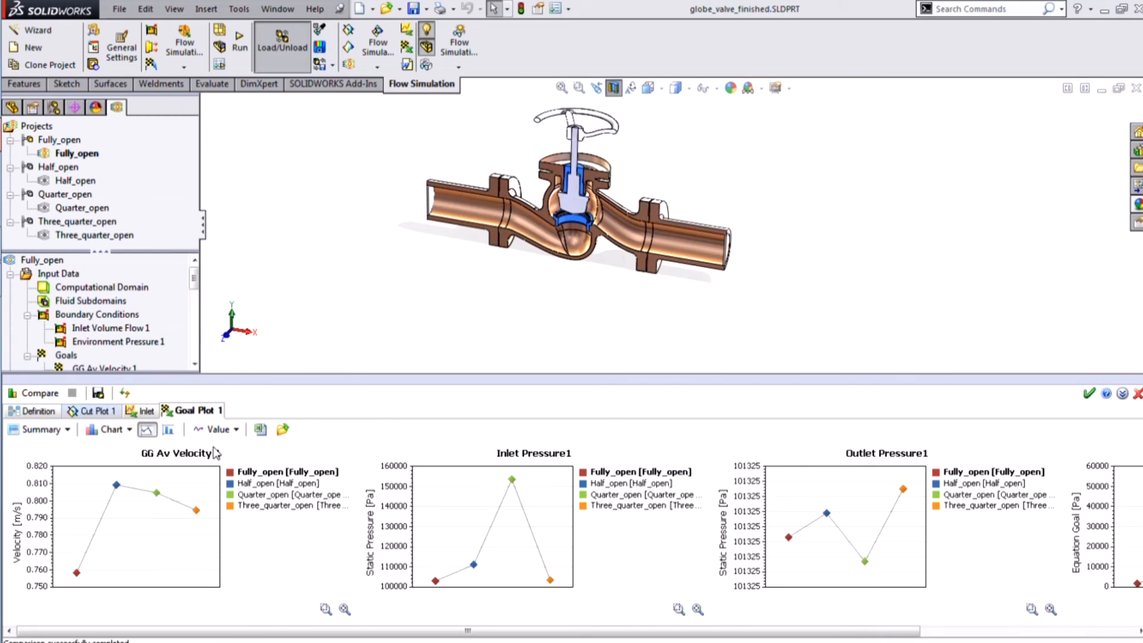
click(169, 429)
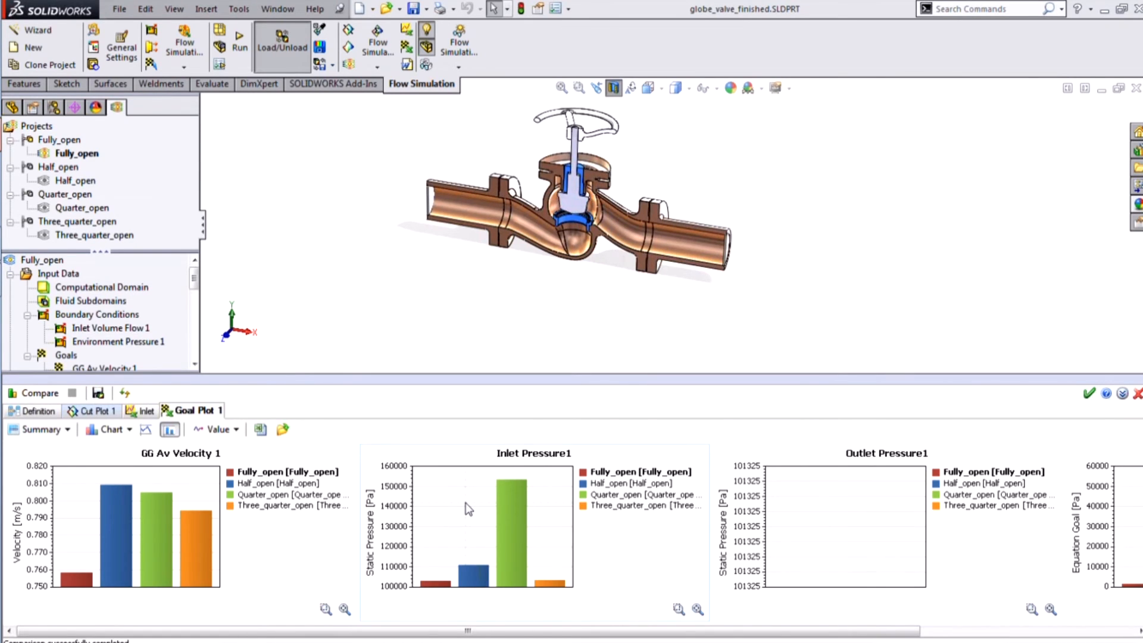
- Show the Inlet XY plot comparison and highlight the path of the Inlet plot inside the valve model
click(148, 411)
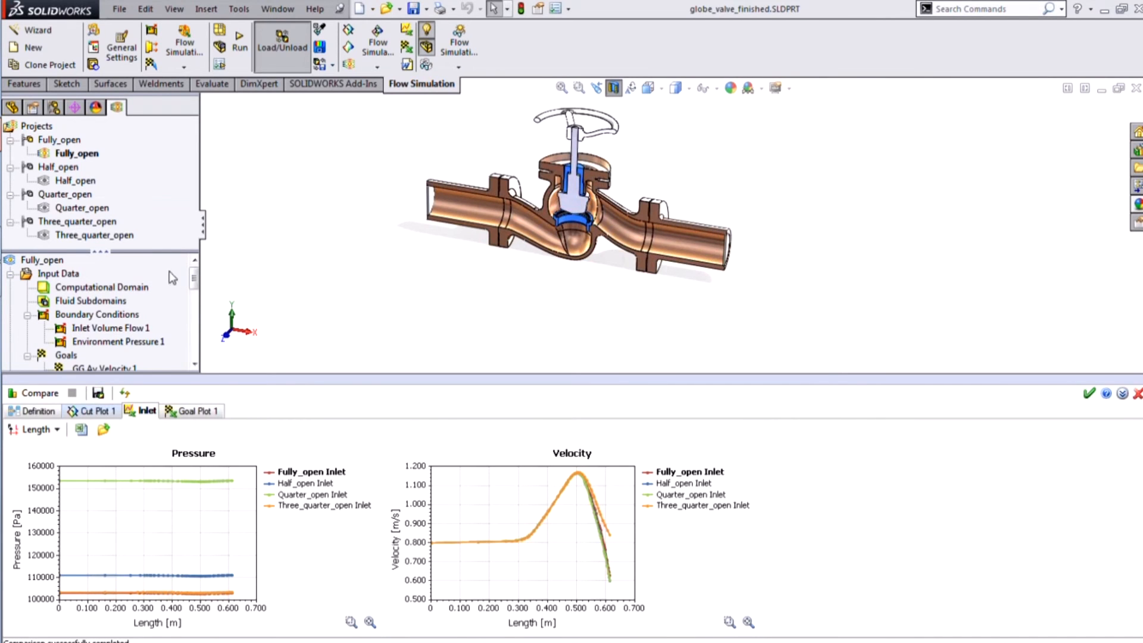
scroll(137, 322, down, 7)
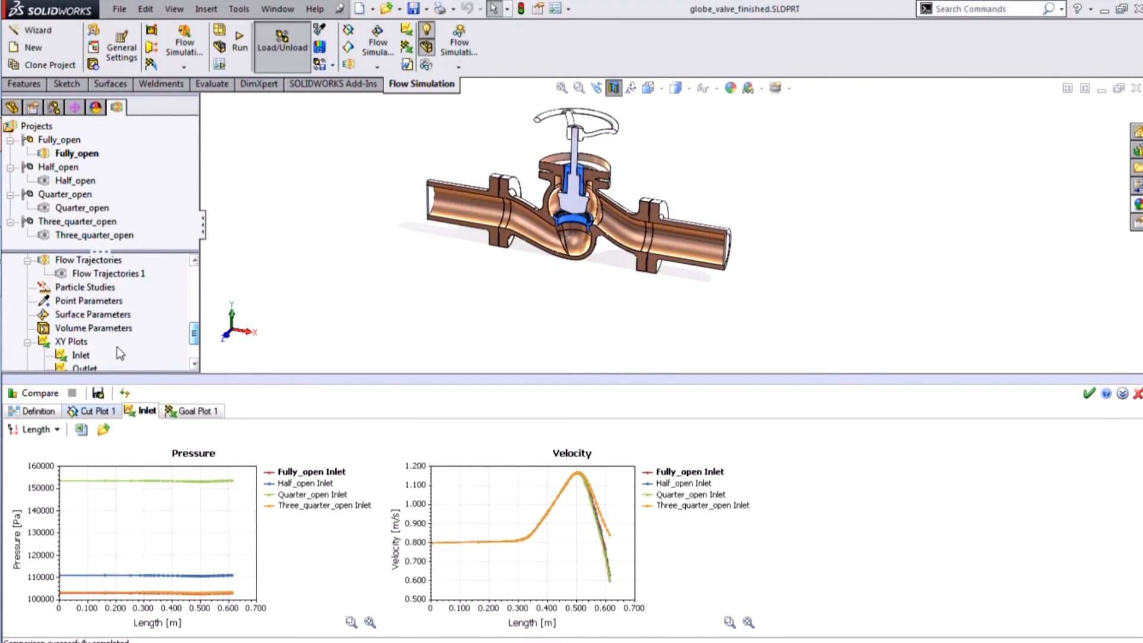
drag(192, 337, 192, 346)
click(84, 316)
middle_drag(513, 238, 493, 242)
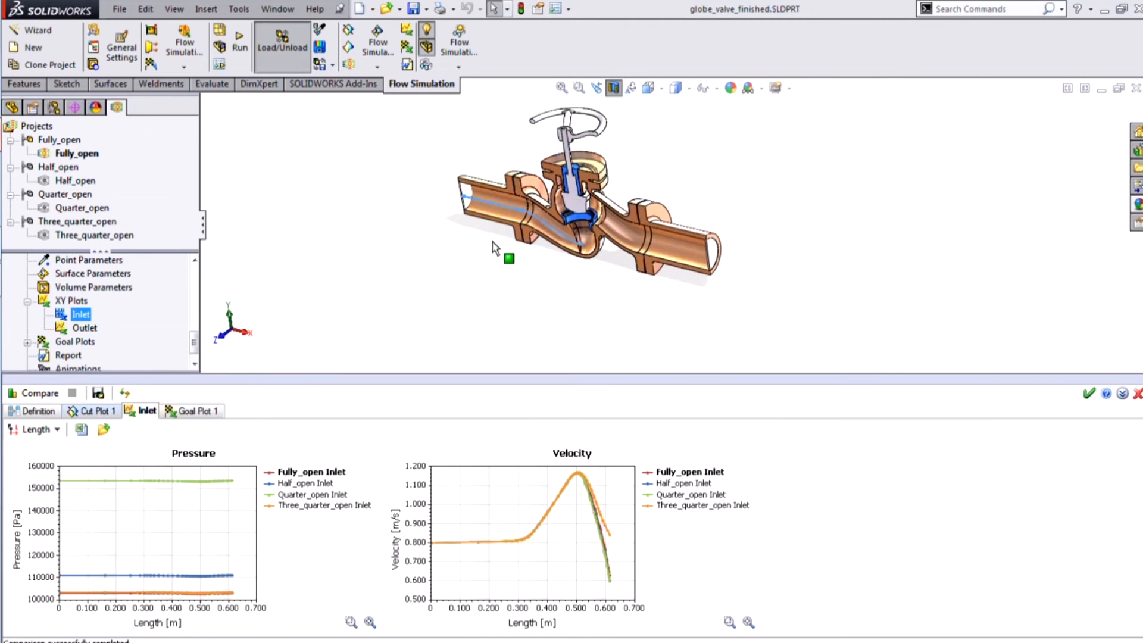
scroll(520, 231, down, 2)
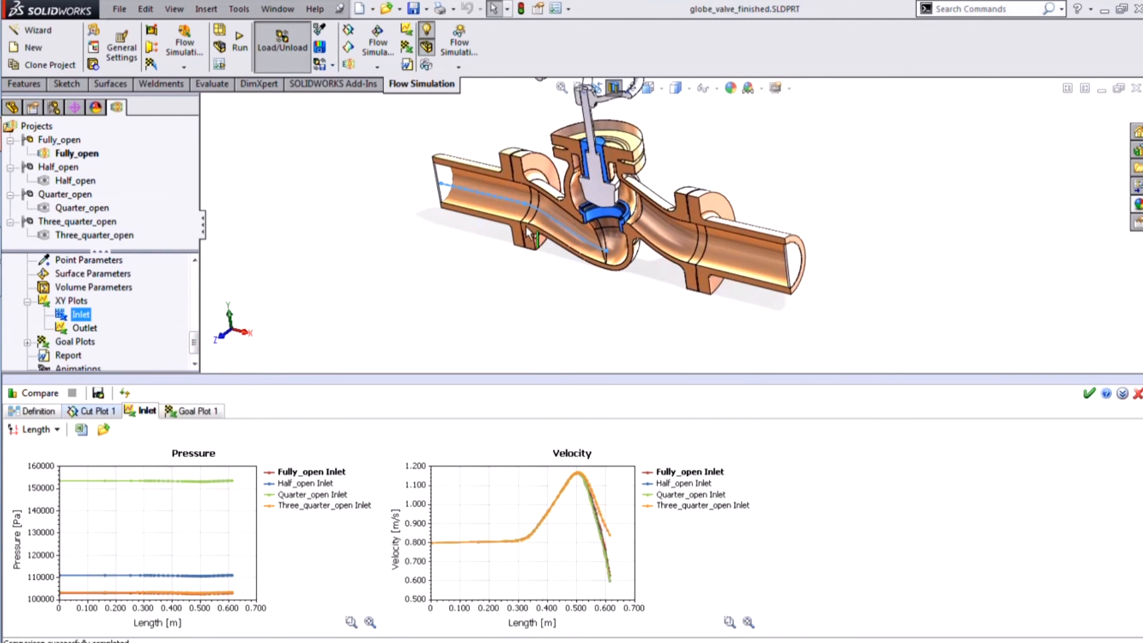
scroll(515, 211, down, 2)
scroll(516, 211, down, 2)
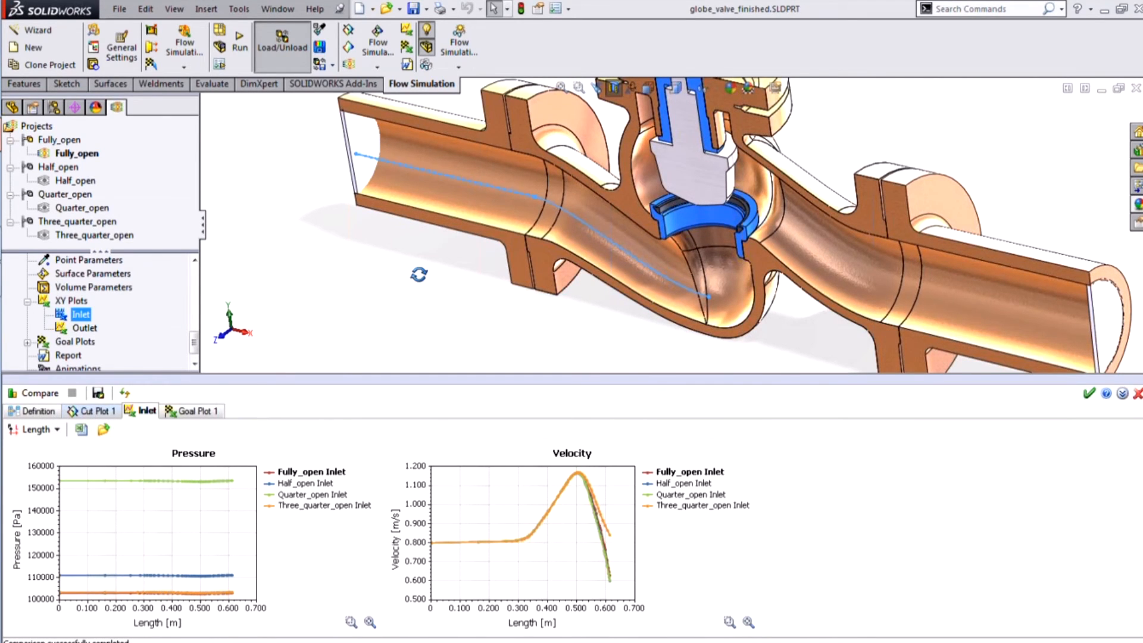
middle_drag(418, 274, 417, 276)
- Plot the Inlet comparison against Model X and magnify the peak and drop-off region of the Velocity chart
click(35, 429)
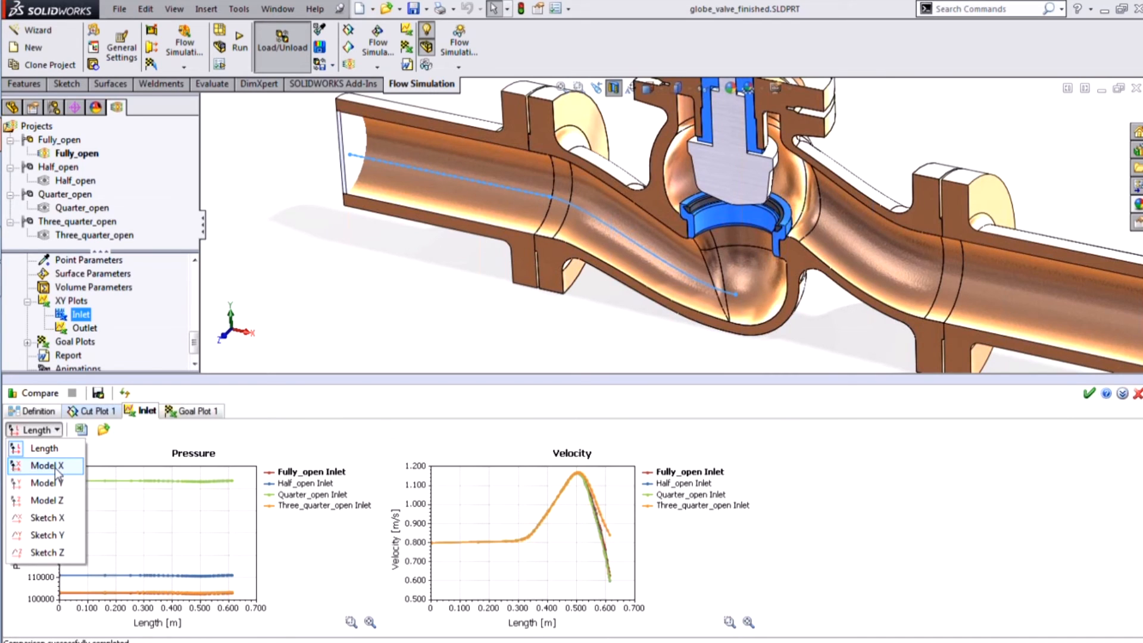
click(55, 466)
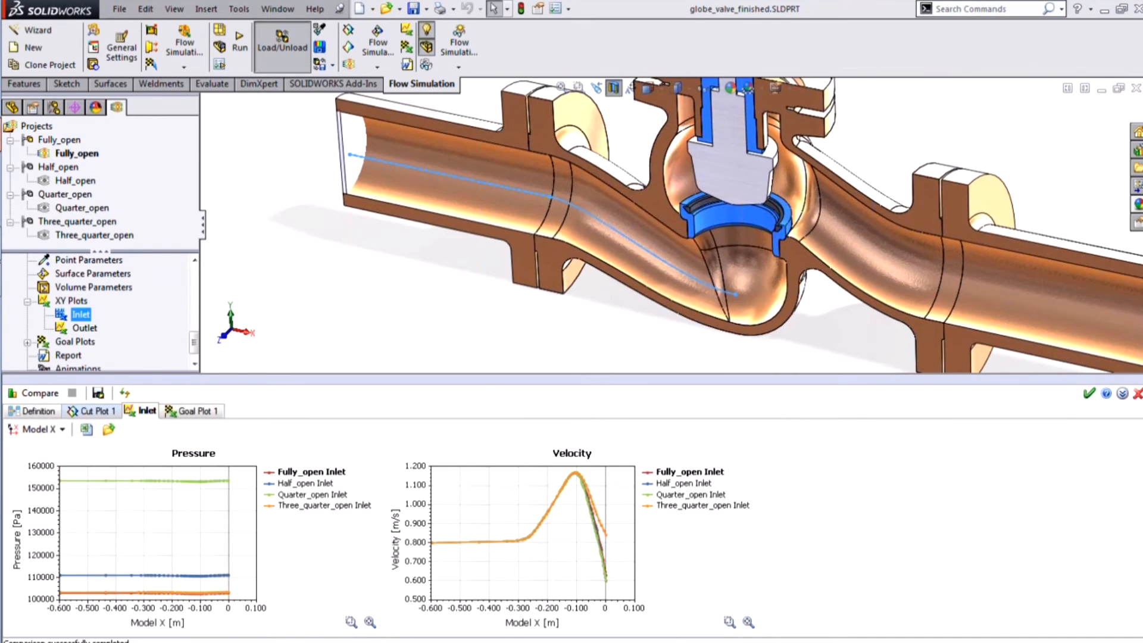
click(730, 622)
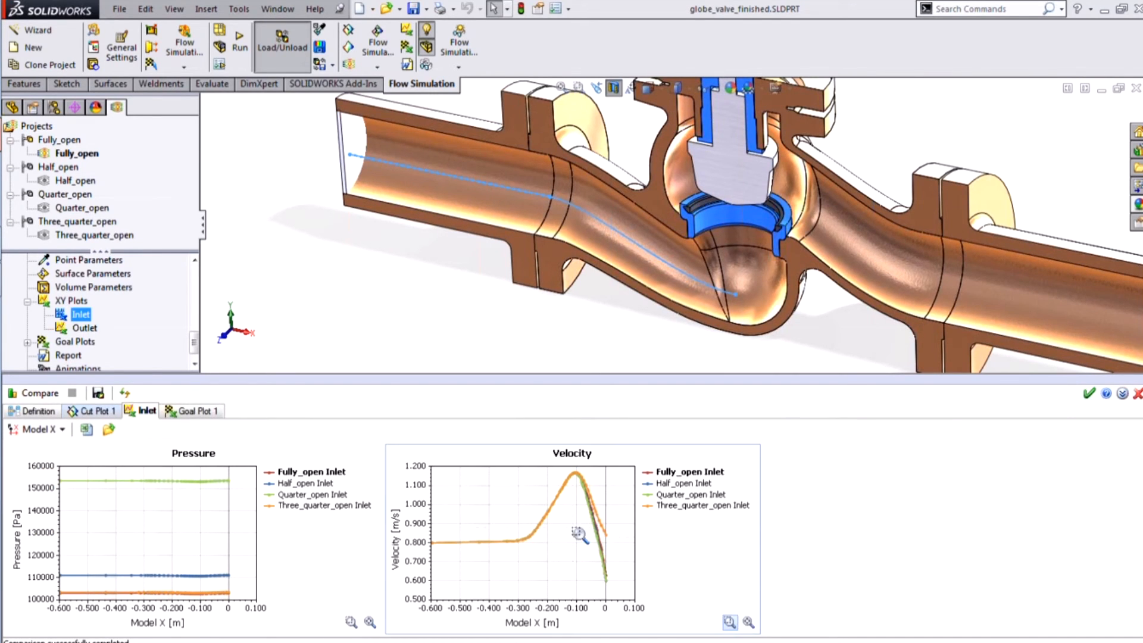
drag(548, 473, 625, 565)
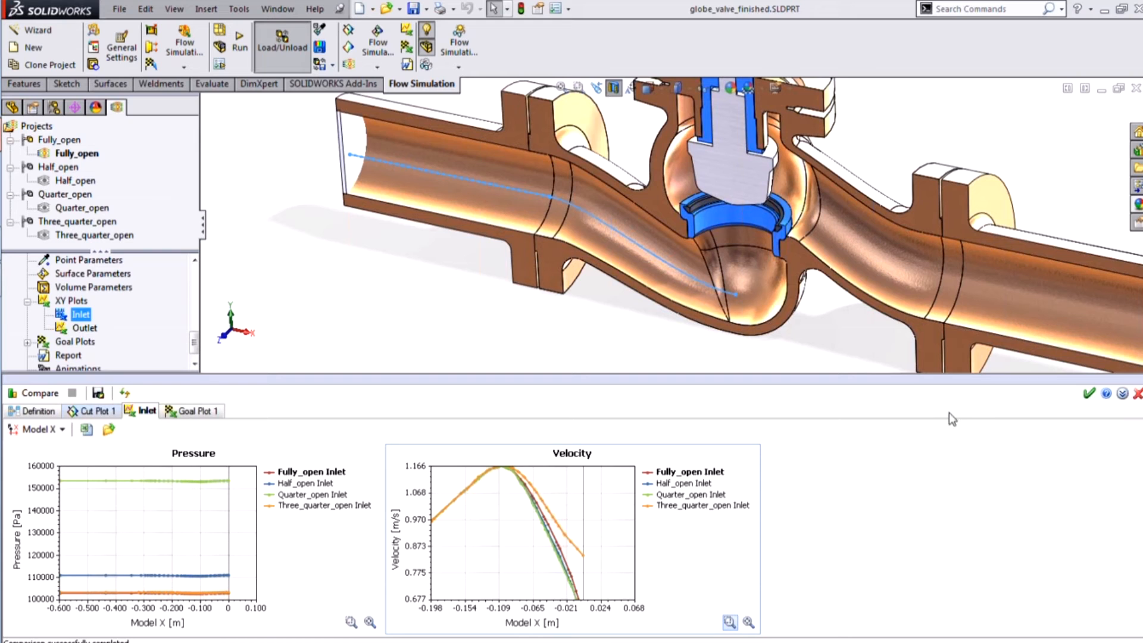
- Close the results comparison and clear the Inlet plot selection so the valve model is shown alone
click(1139, 393)
scroll(350, 516, up, 10)
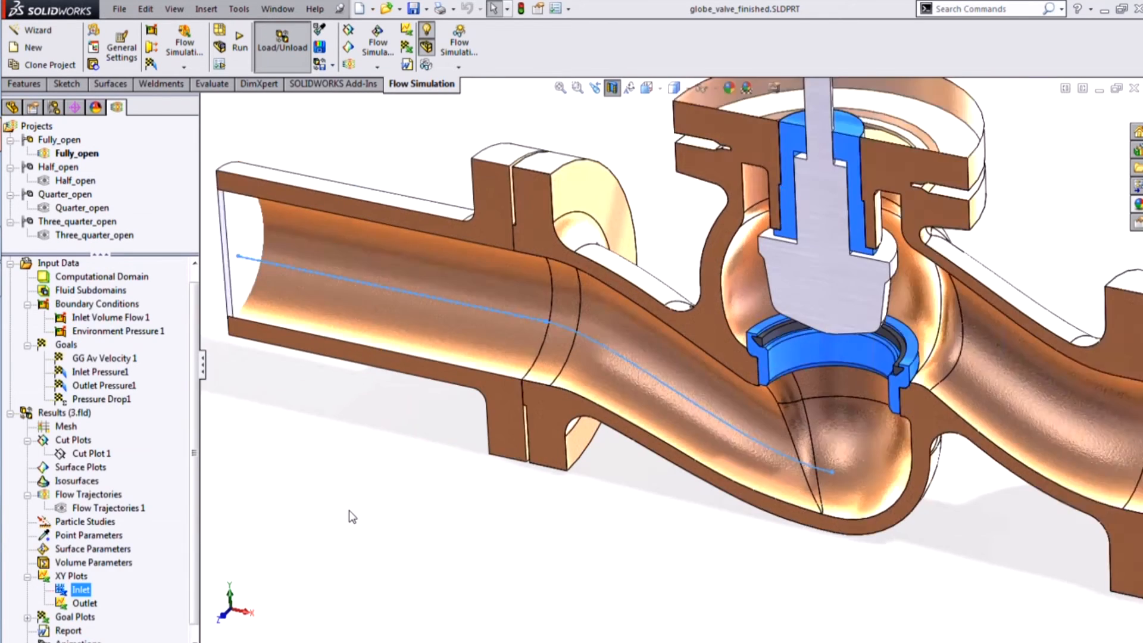
click(827, 352)
scroll(827, 352, down, 2)
scroll(587, 344, down, 1)
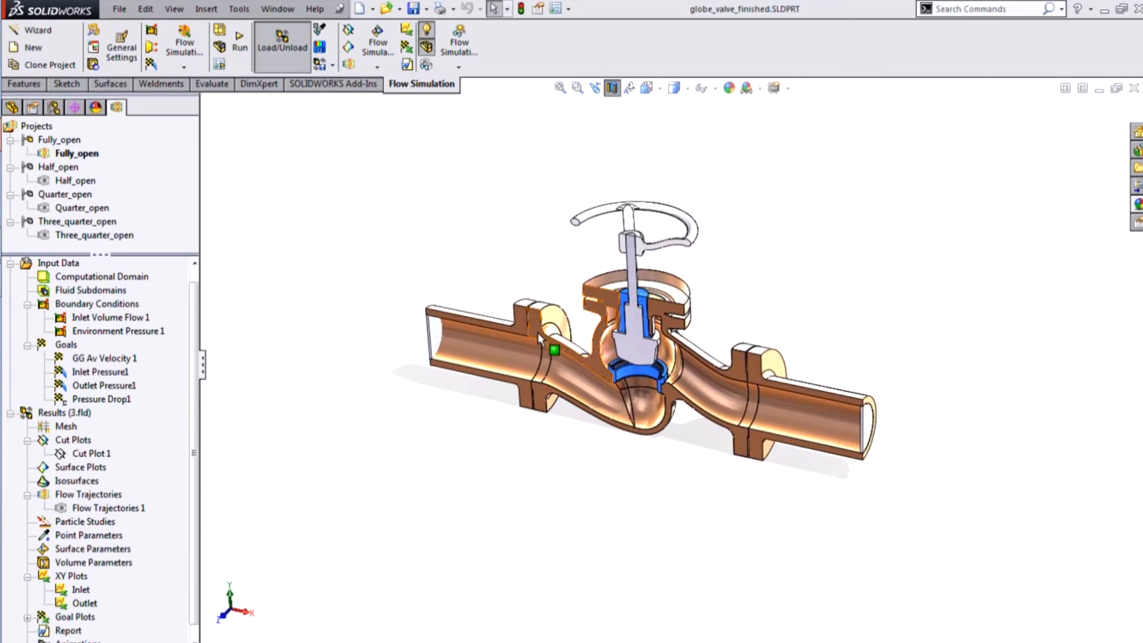
scroll(538, 332, down, 2)
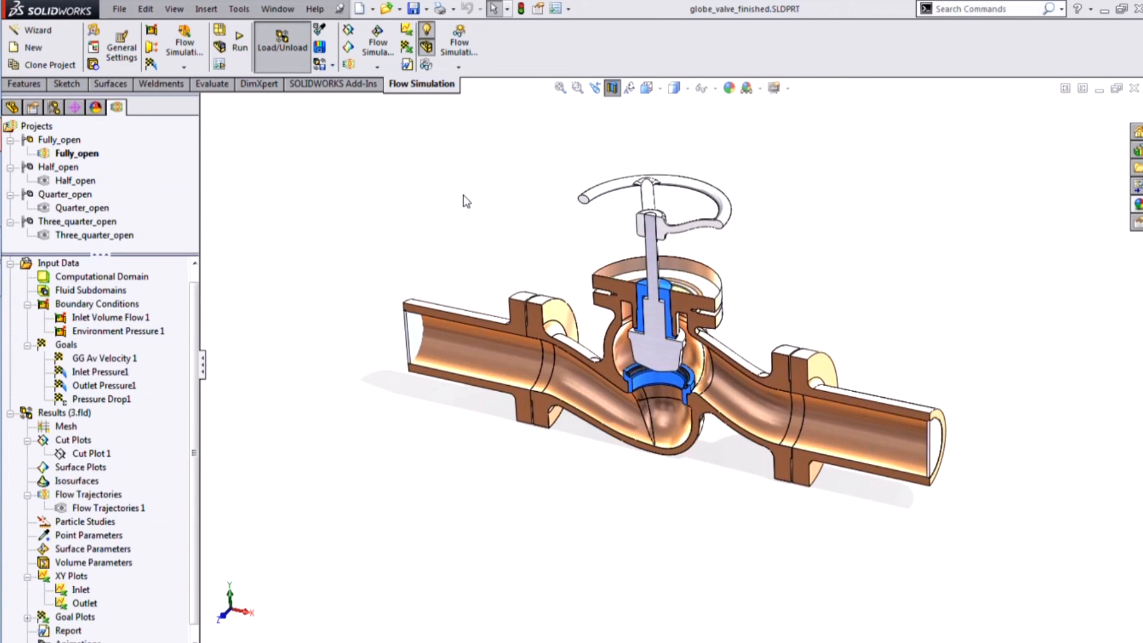
- Switch to the PowerPoint presentation, run the slide show from the Flow Simulation slide through SolidWorks Plastics, and exit it
click(1, 241)
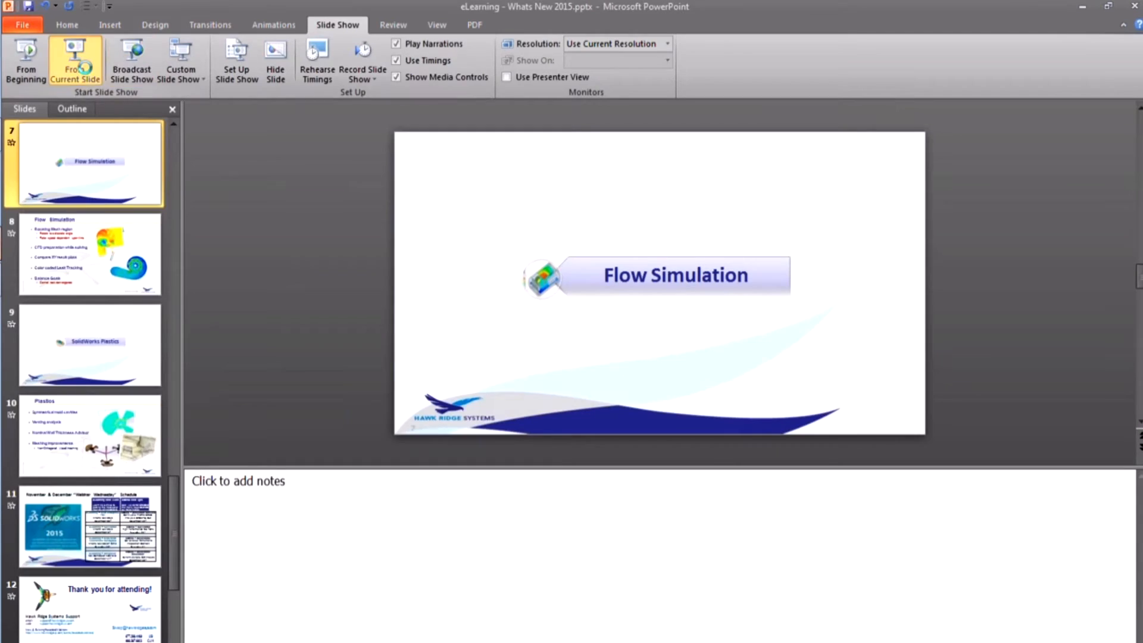
click(74, 60)
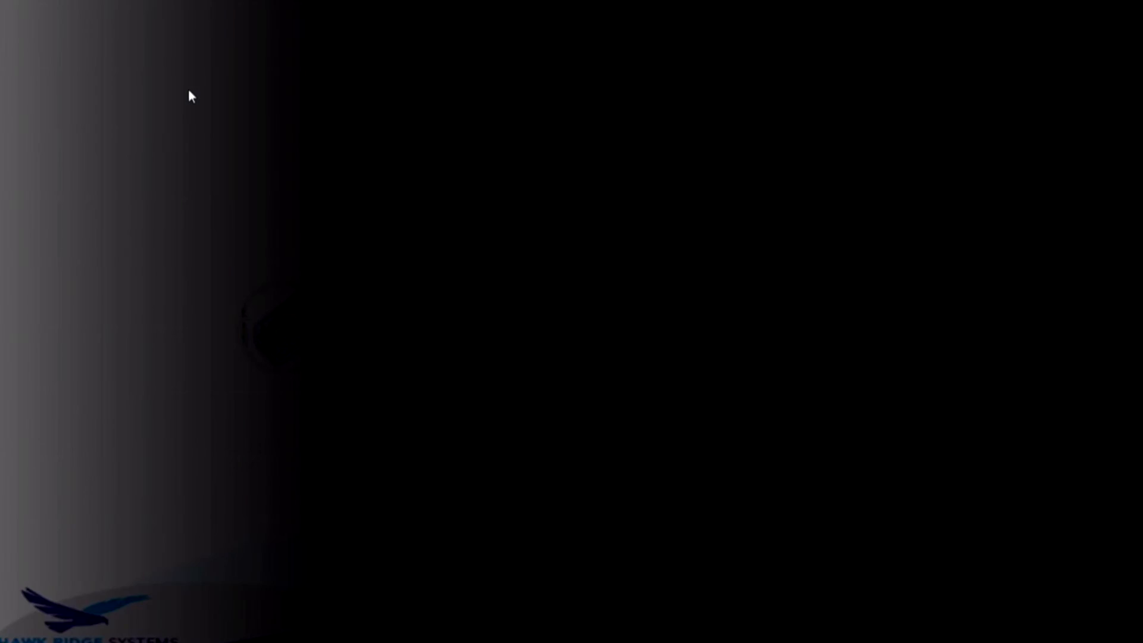
key(Right)
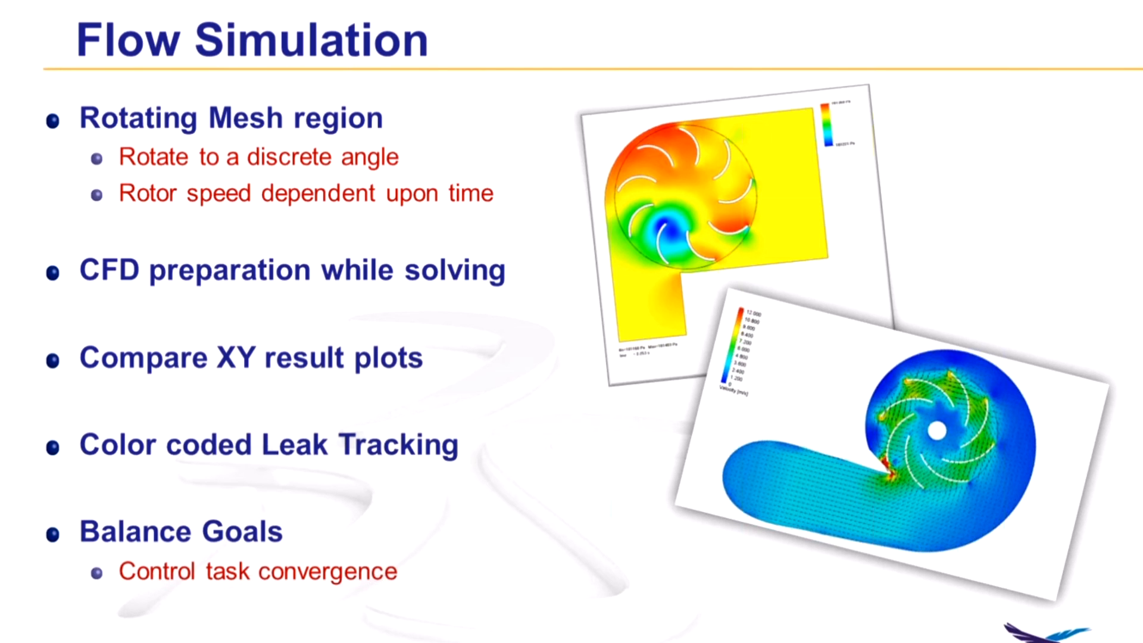
key(Right)
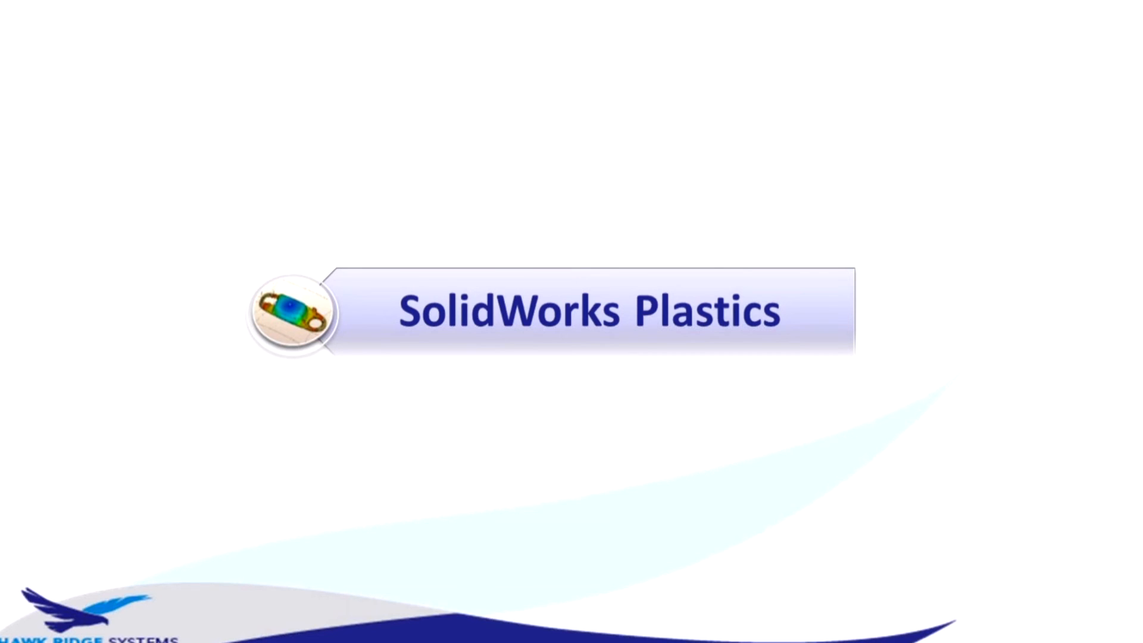
key(Escape)
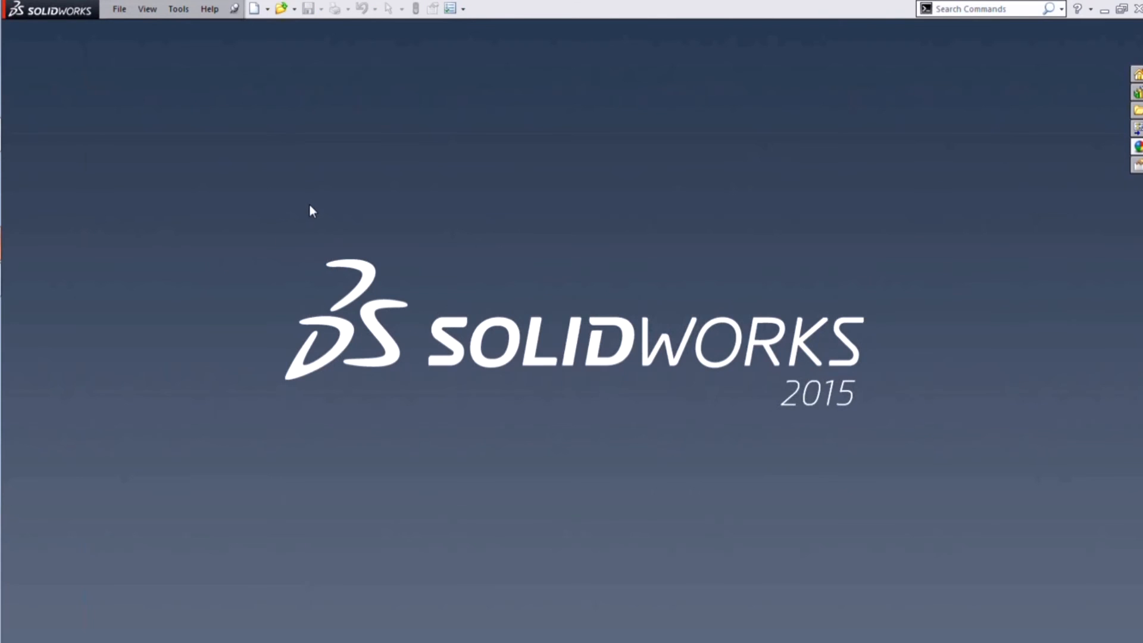
- Open the recent part Slot_center_cavity in SOLIDWORKS and load the SOLIDWORKS Plastics add-in
key(r)
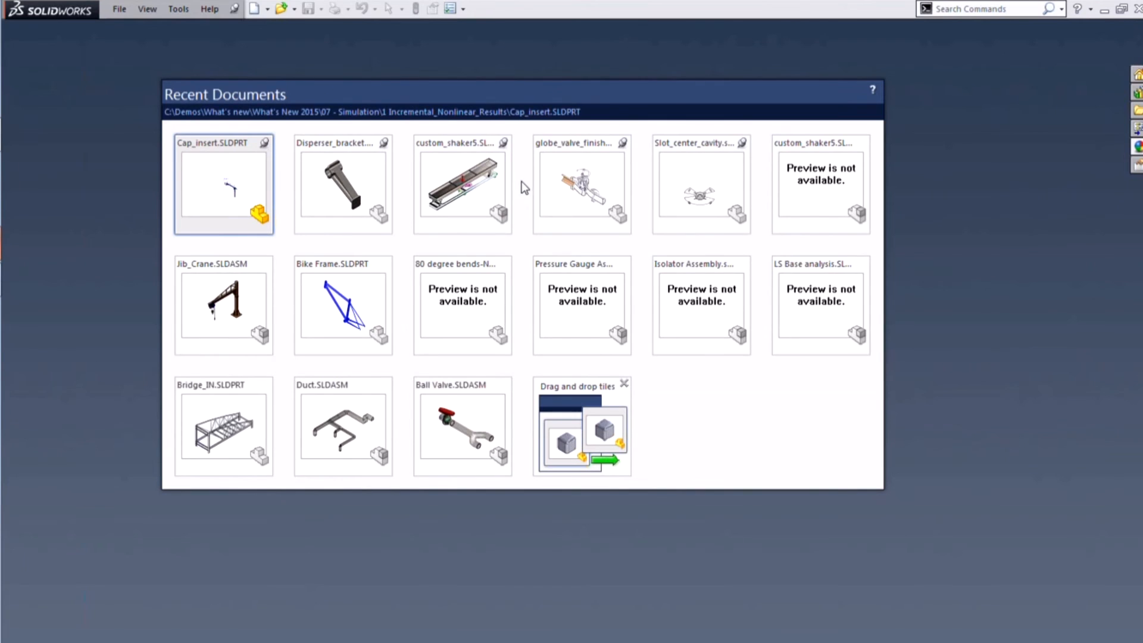
click(668, 177)
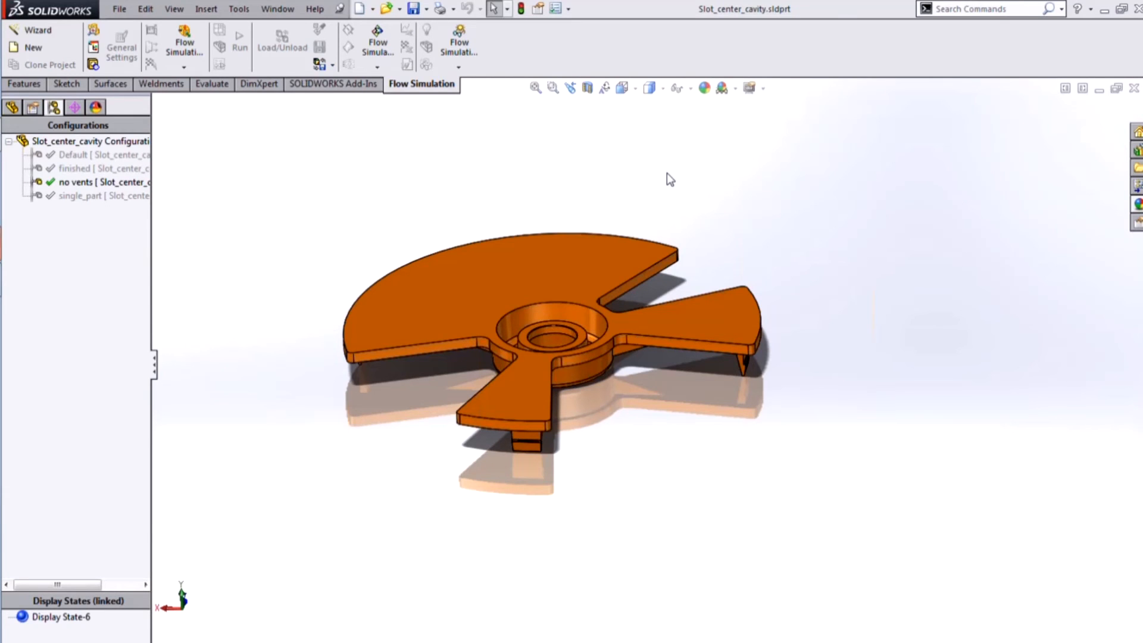
scroll(687, 318, up, 1)
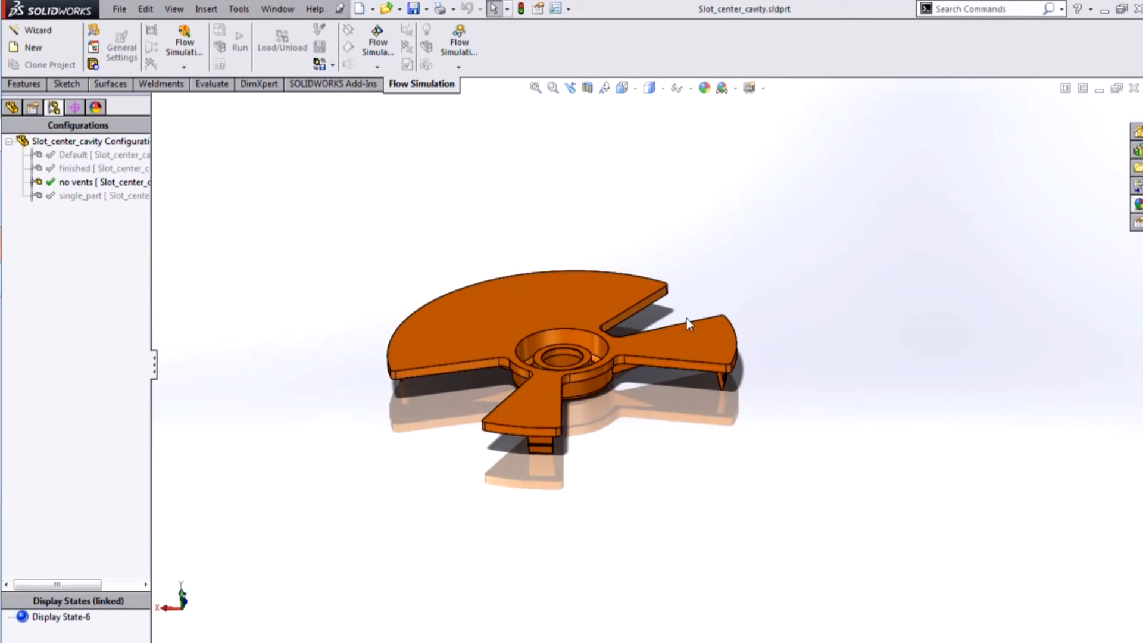
scroll(516, 403, down, 1)
middle_drag(516, 403, 501, 425)
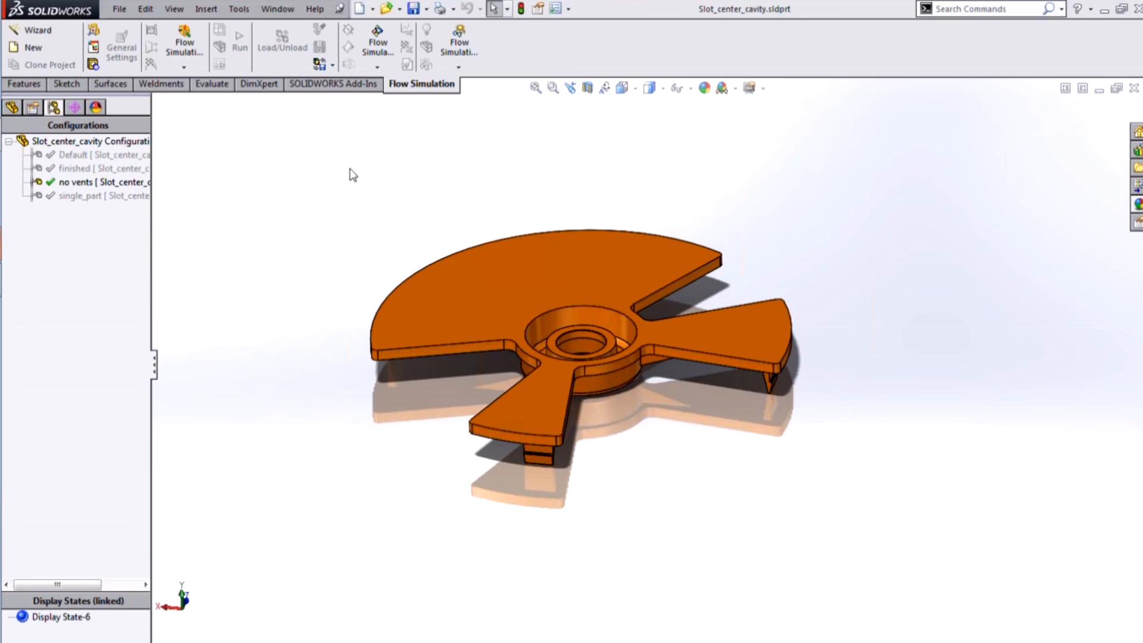
click(333, 84)
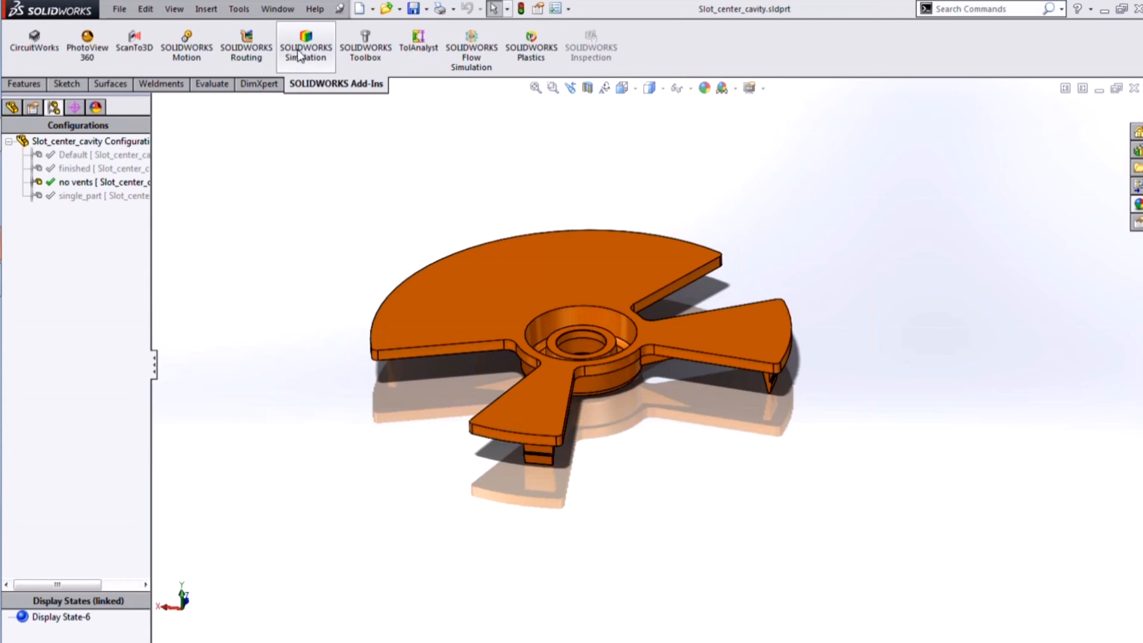
click(530, 52)
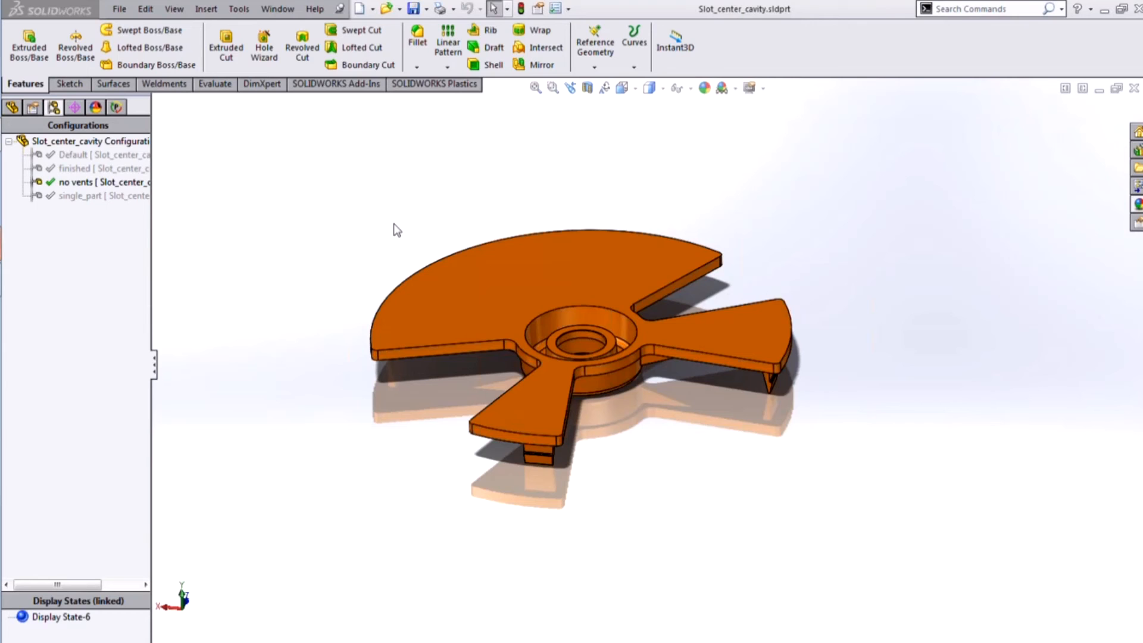
- Show the Default configuration and examine the complete multi-cavity layout with its runners and sprue
right_click(110, 158)
click(125, 168)
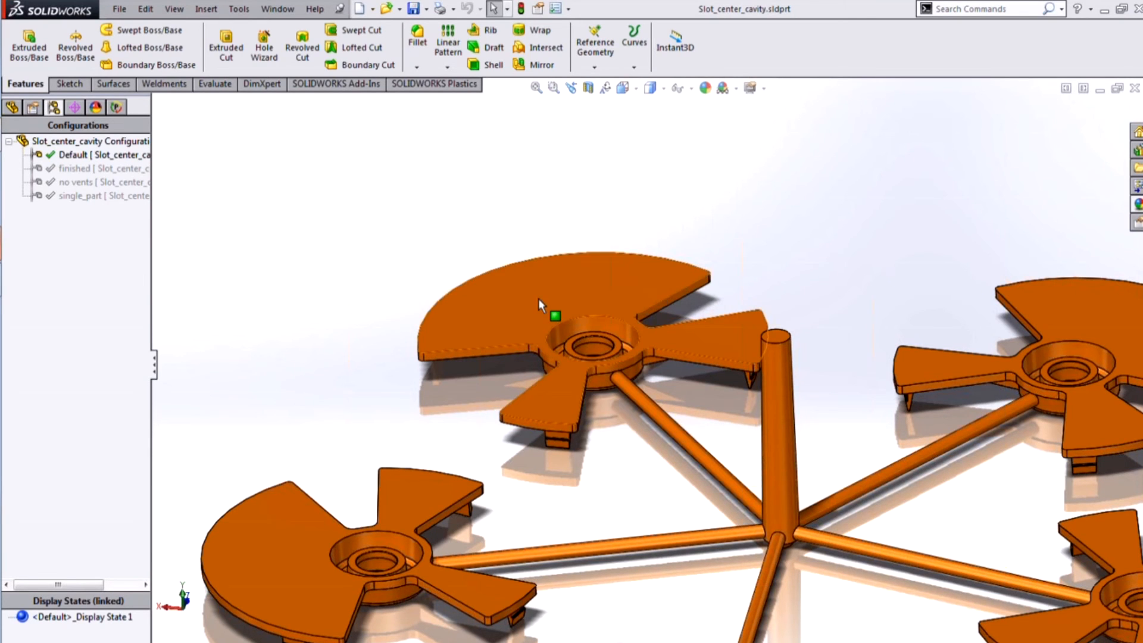
key(f)
middle_drag(662, 449, 680, 431)
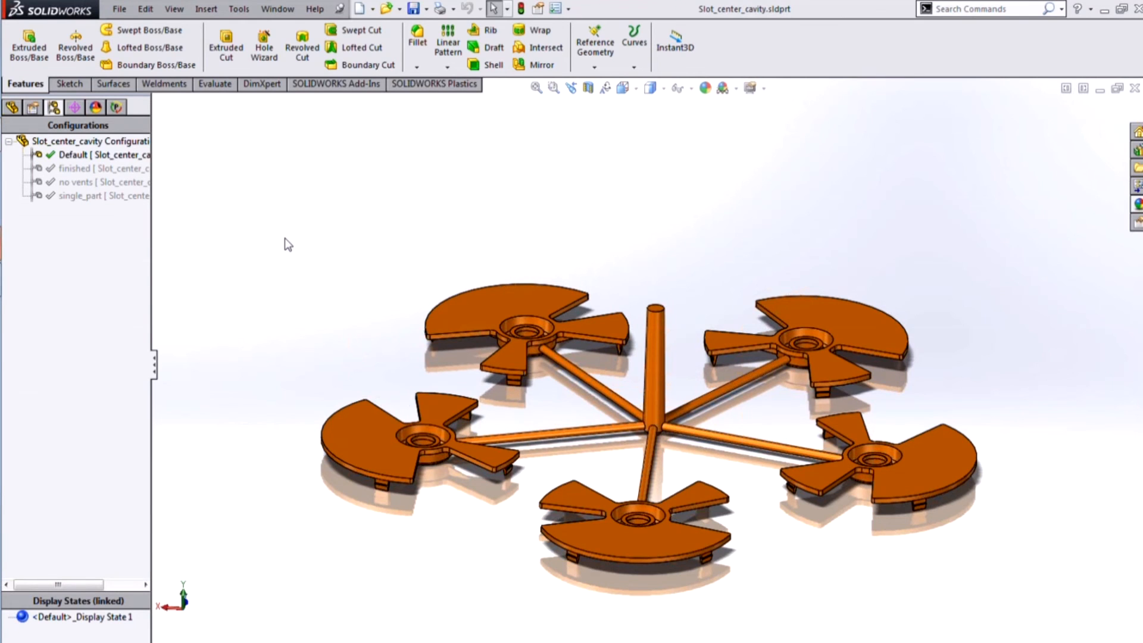
middle_drag(584, 284, 594, 305)
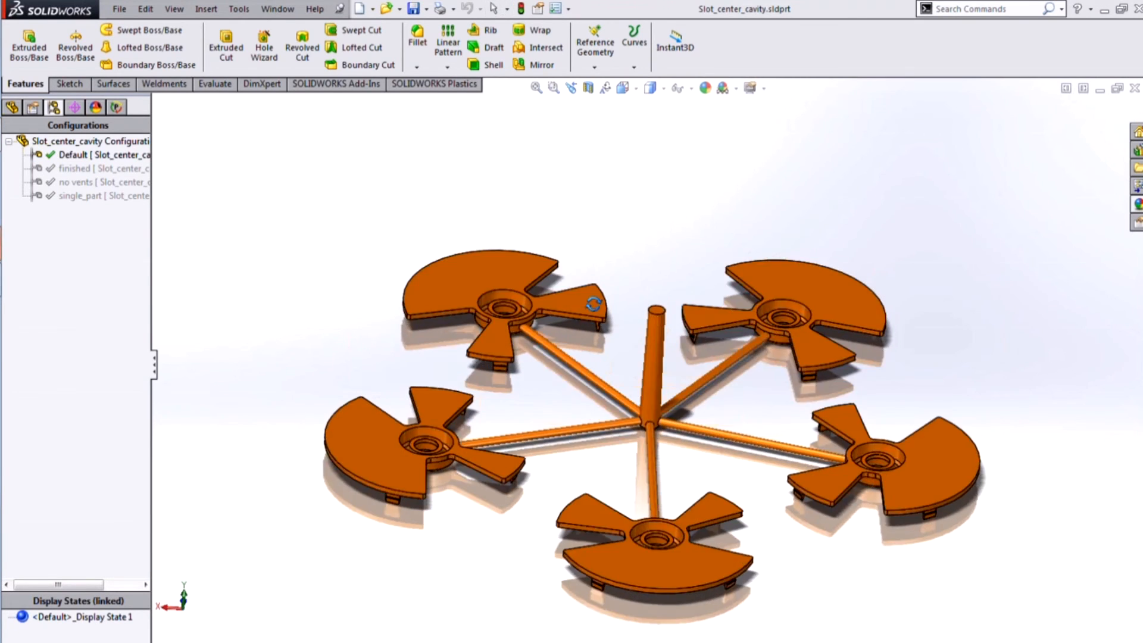
- Activate the no vents configuration of the part
right_click(90, 182)
click(111, 194)
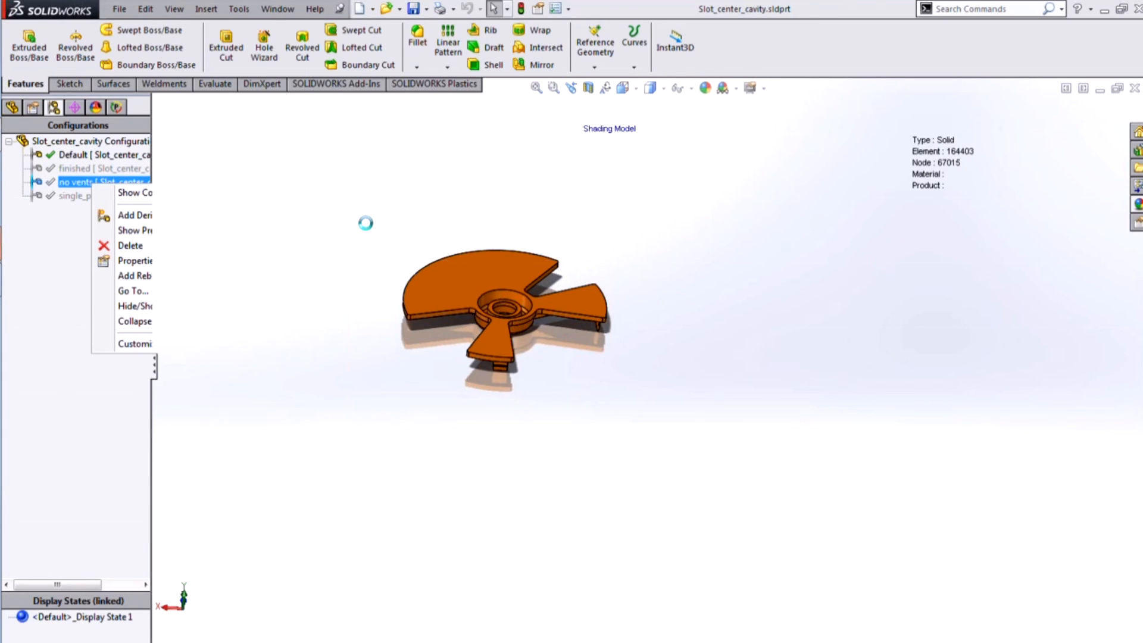
scroll(294, 222, down, 2)
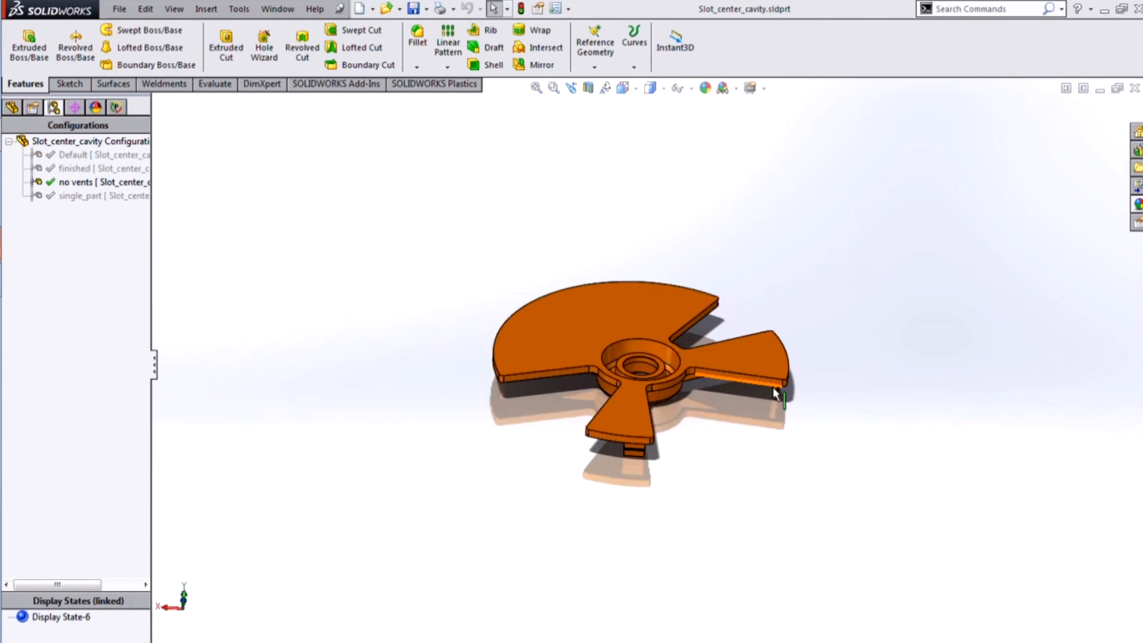
scroll(773, 387, down, 1)
- Start the Solid Mesh Procedure with Runner and Cooling System Design and advance through Channel Design to the Category stage
click(116, 107)
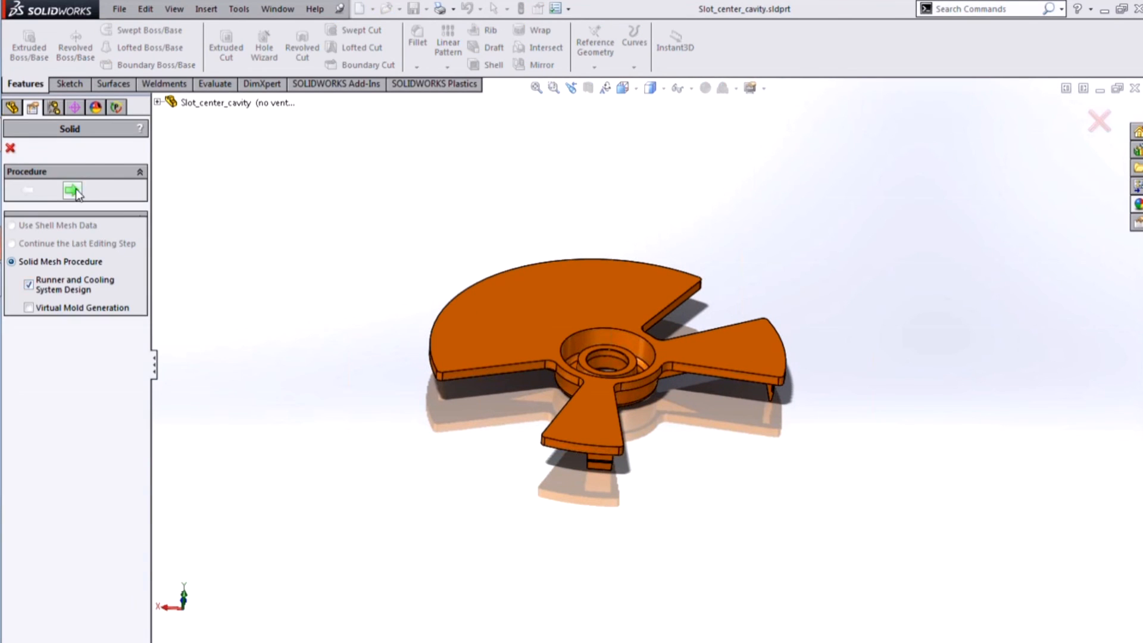
click(75, 188)
click(617, 381)
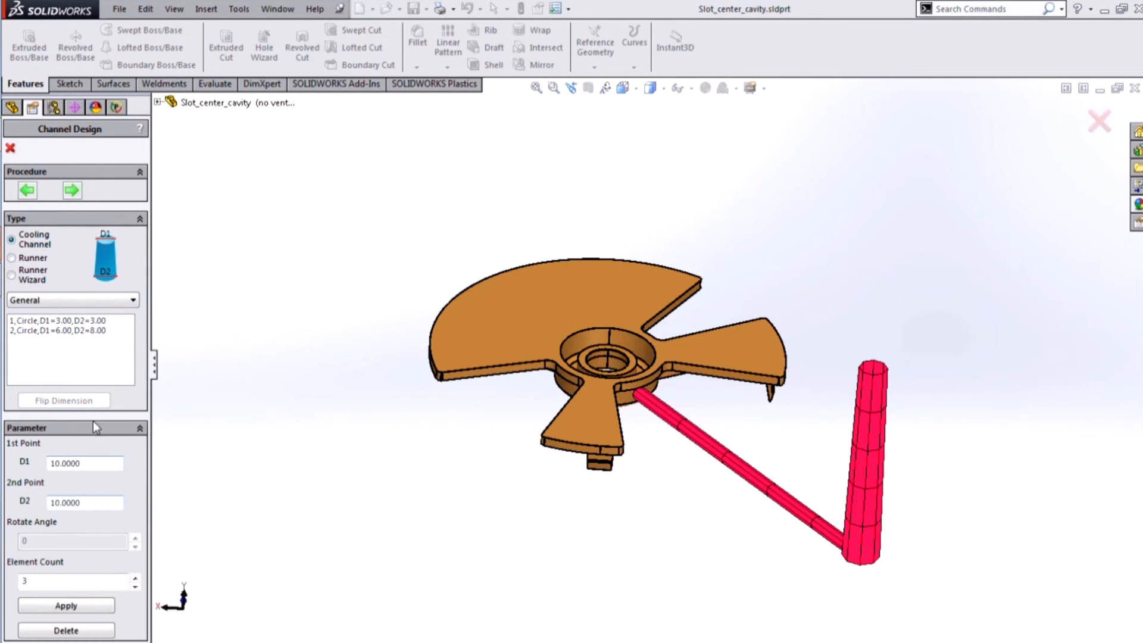
click(72, 191)
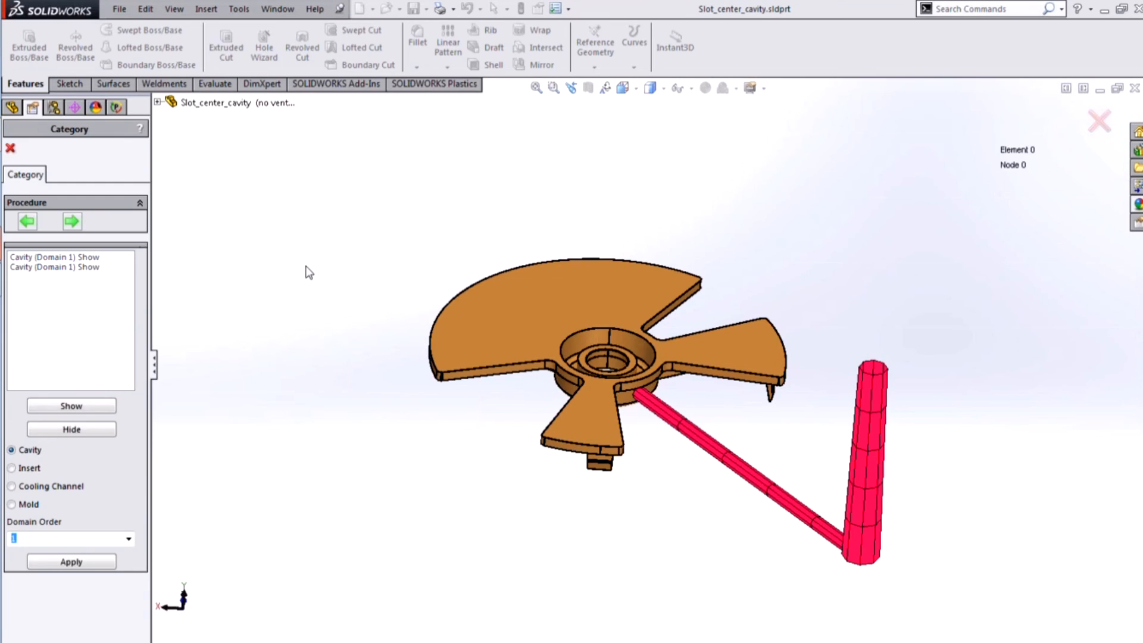
- Generate the Cavity / Insert surface mesh with triangle size 5.3158 and Auto local refinement, and advance with the Tetrahedral Mesh type
click(75, 217)
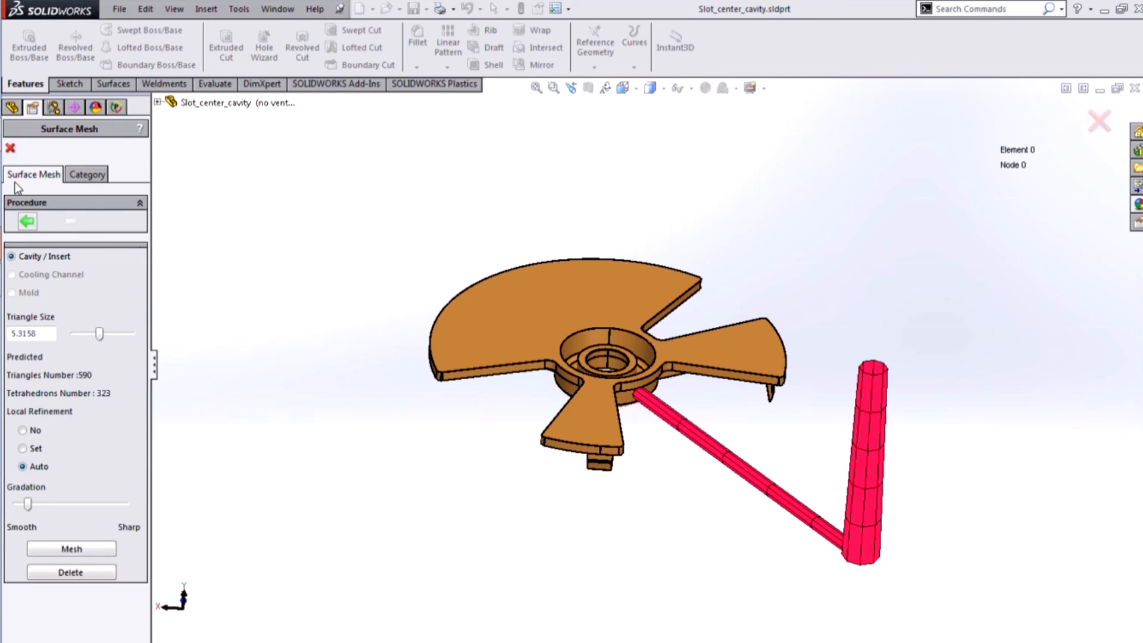
click(90, 548)
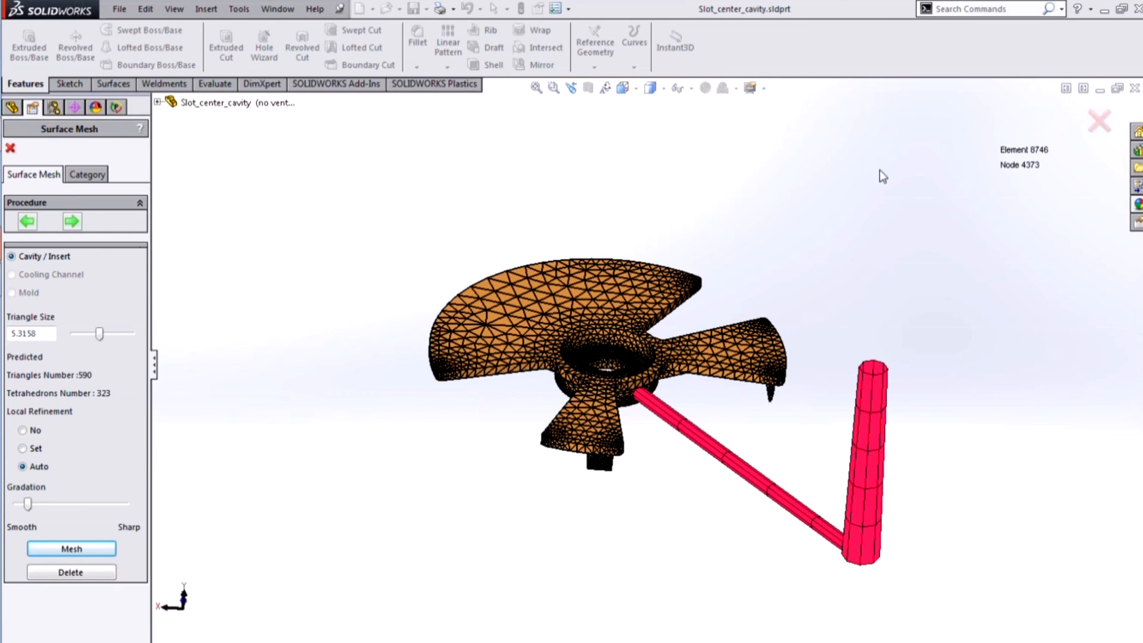
click(68, 223)
click(9, 151)
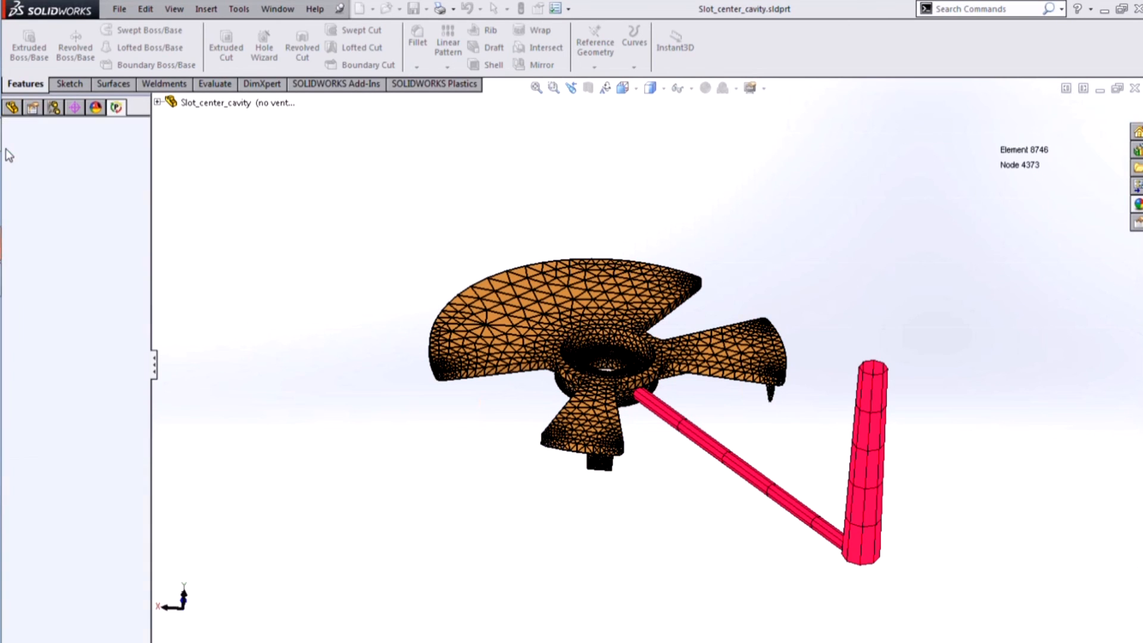
click(74, 217)
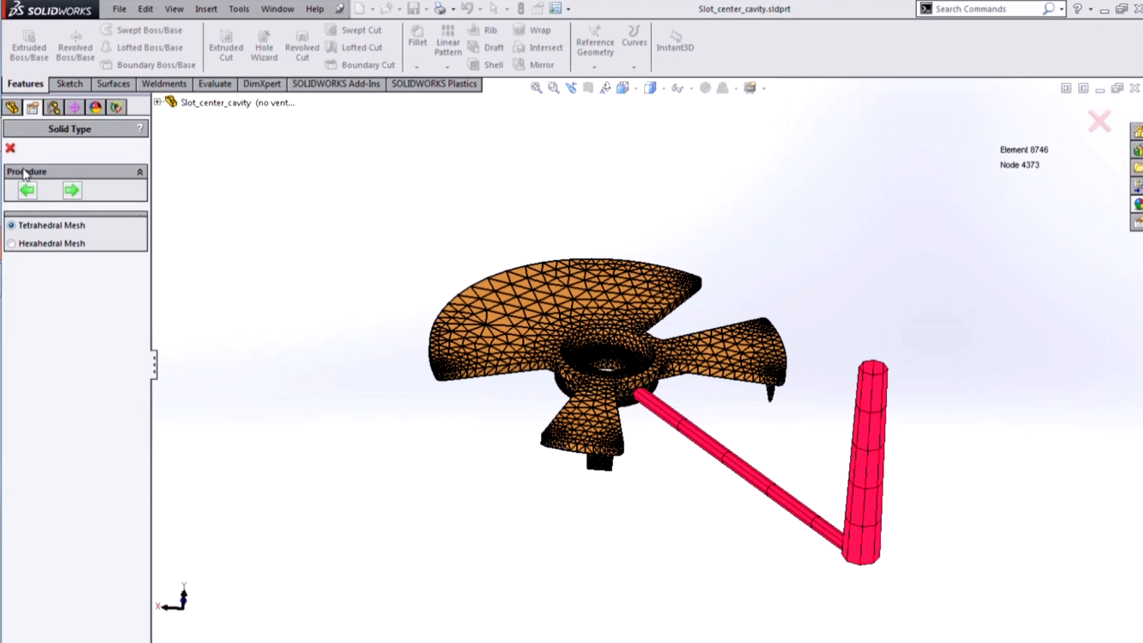
click(72, 190)
- Enable the symmetrical runner option and preview the cavity layout with 1/4 Symmetry (X-Type)
click(65, 256)
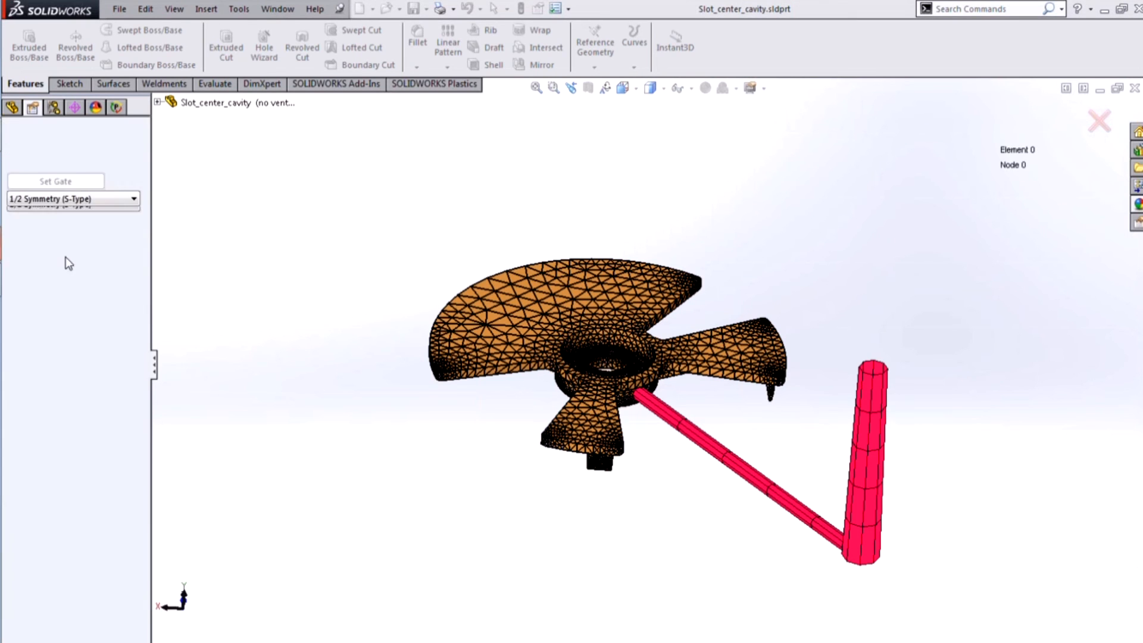
click(47, 199)
click(47, 224)
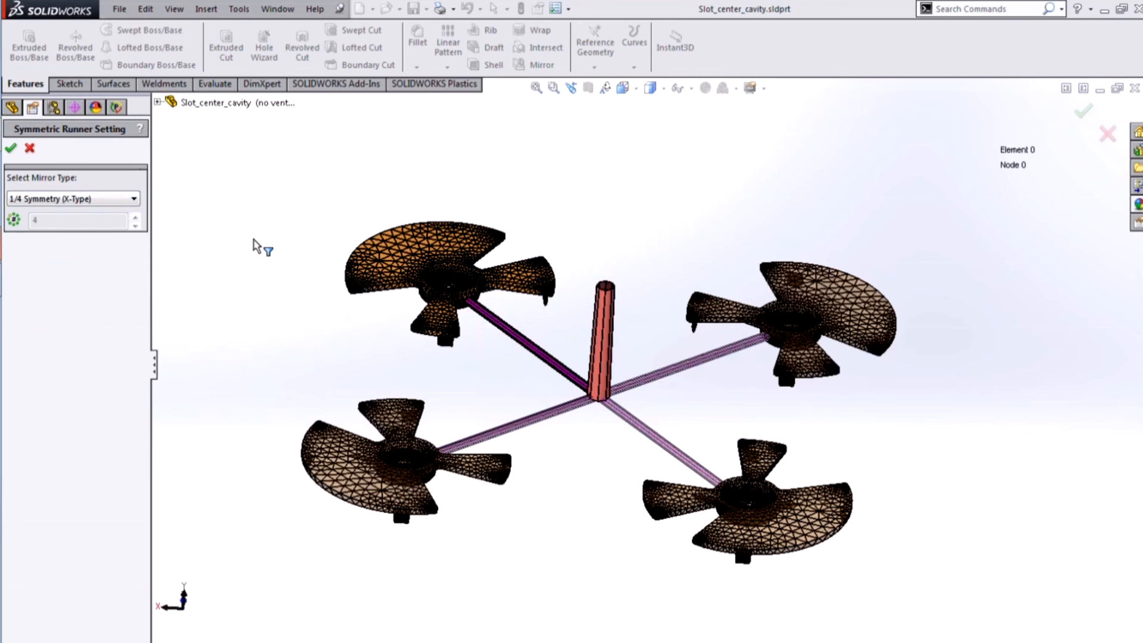
- Try Circular Symmetry with 5 cavities for the runner layout, and leave the setting and the mesh procedure without applying it
click(62, 198)
click(81, 229)
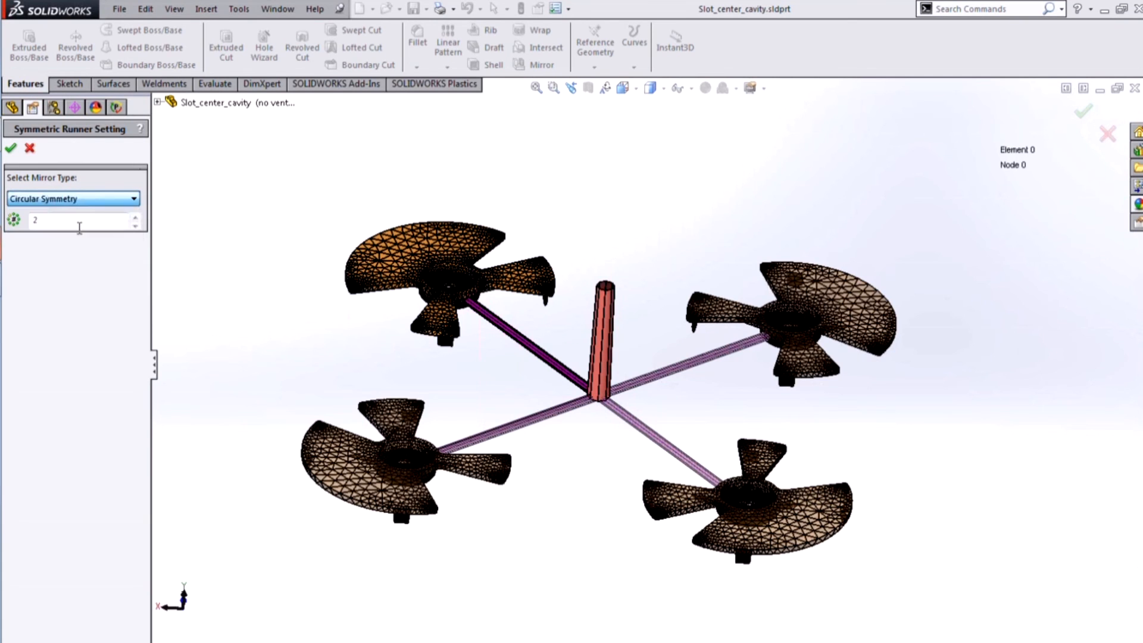
click(135, 217)
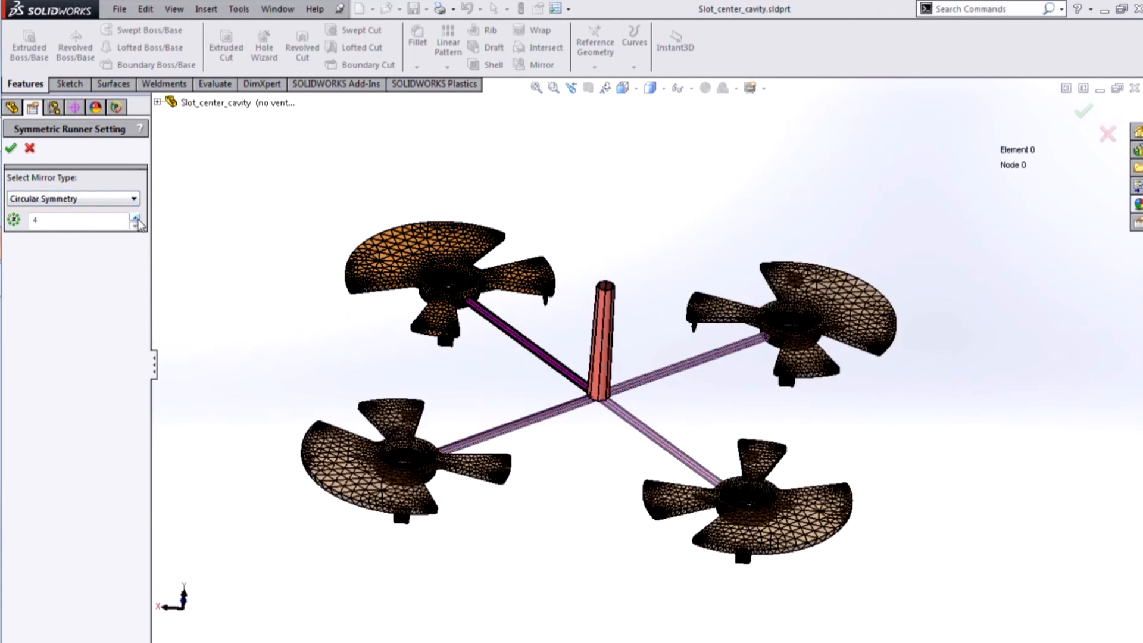
click(136, 225)
click(136, 225)
click(135, 218)
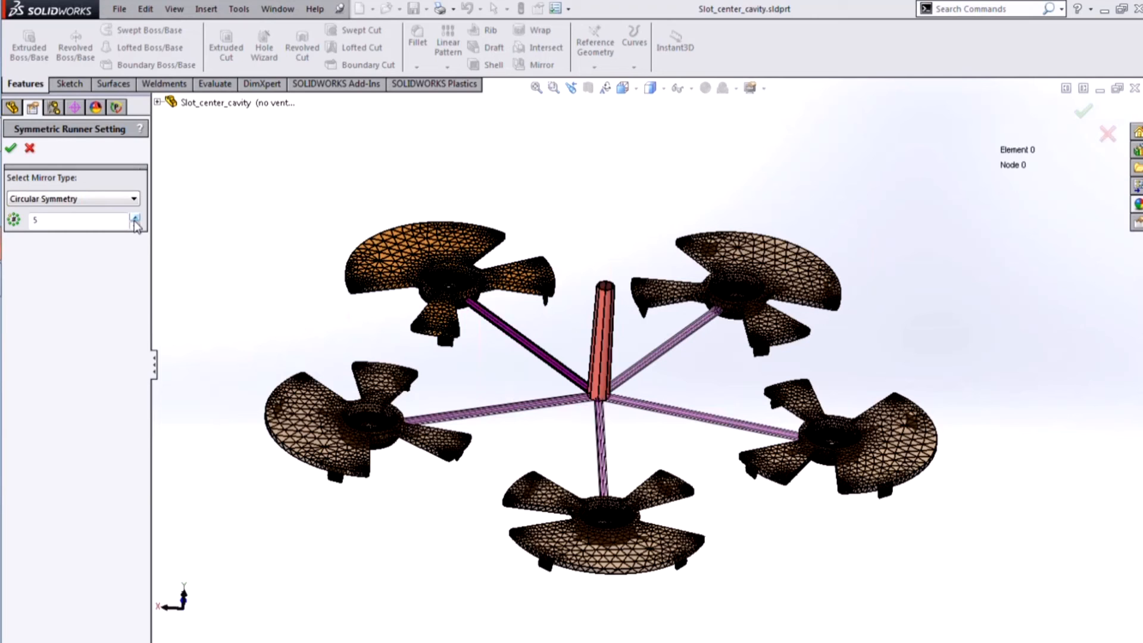
click(30, 148)
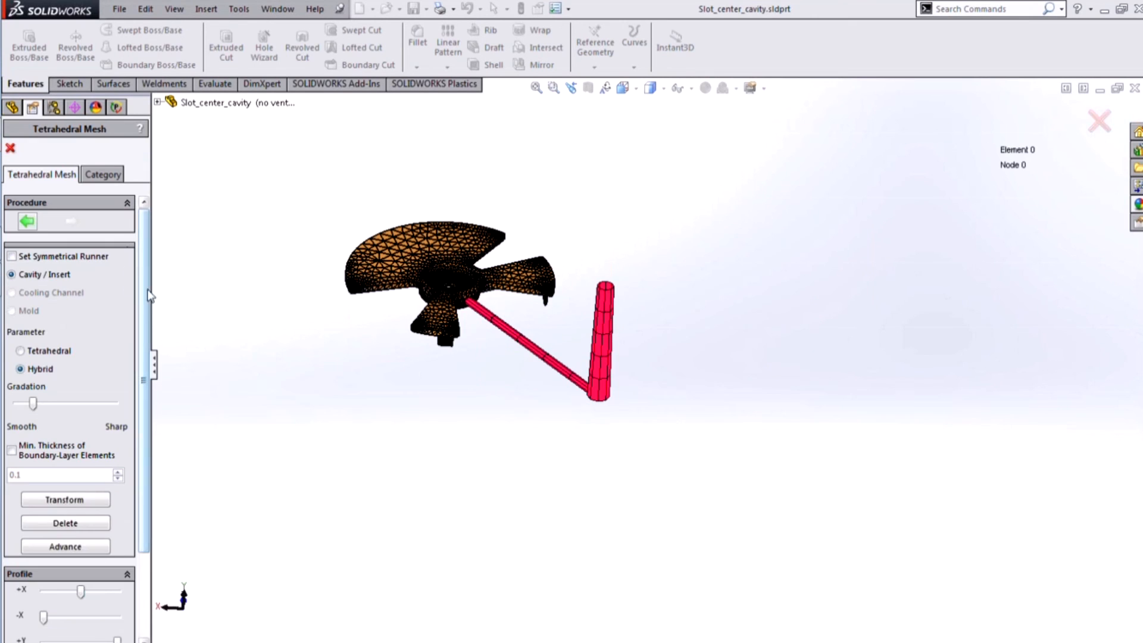
click(11, 149)
- Open the Flow Results, animate the Fill Time plot, and display the Pressure at End of Fill
click(76, 534)
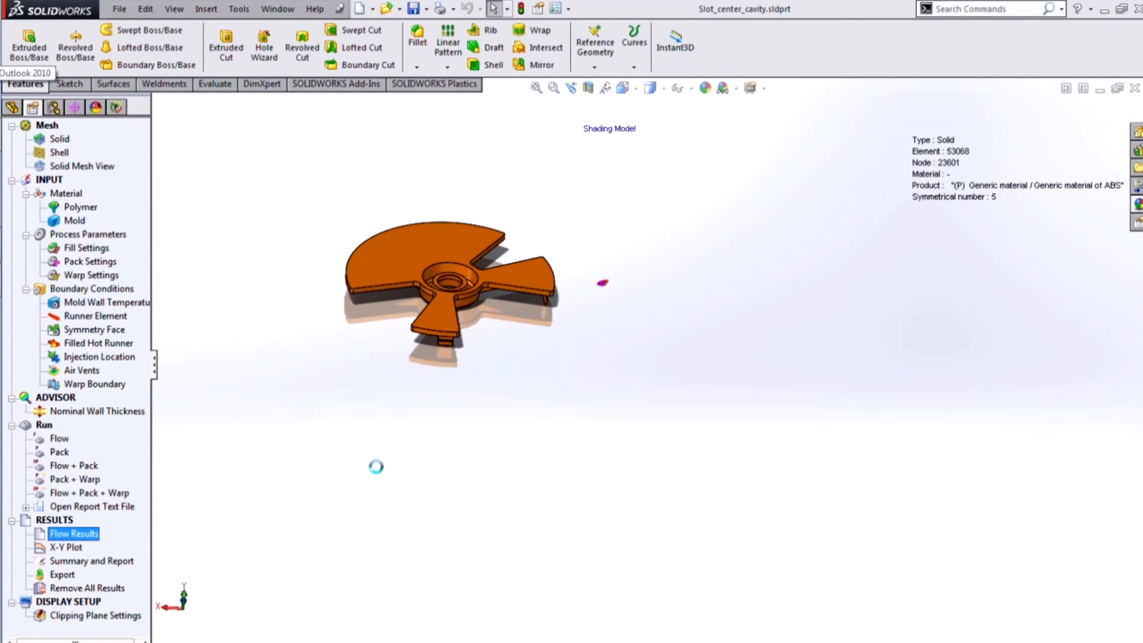
scroll(382, 298, down, 3)
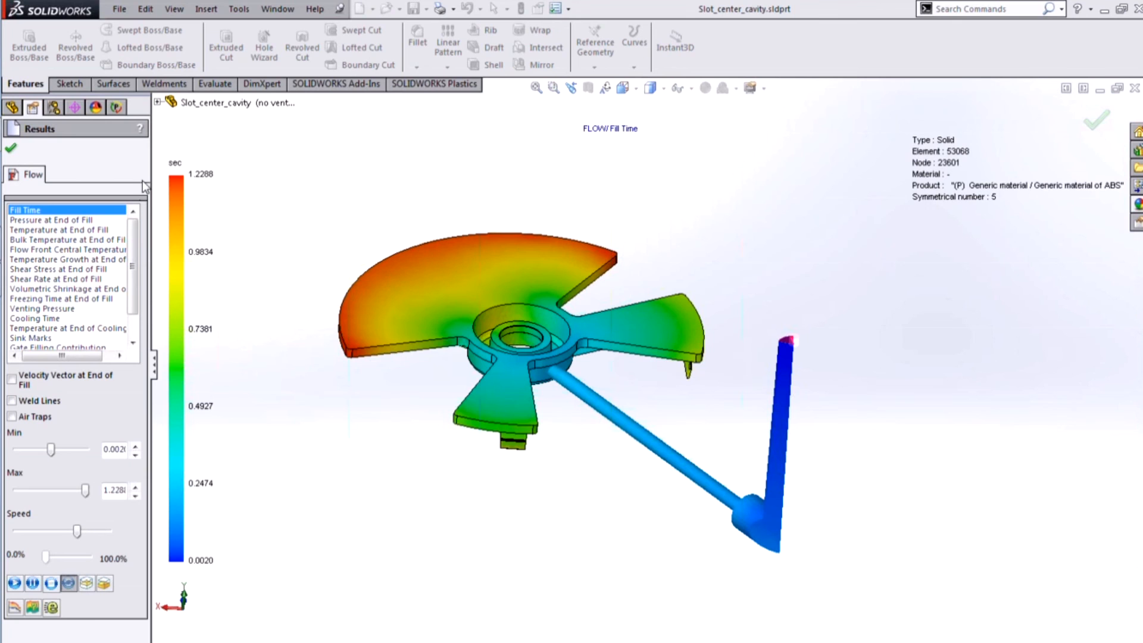
click(15, 584)
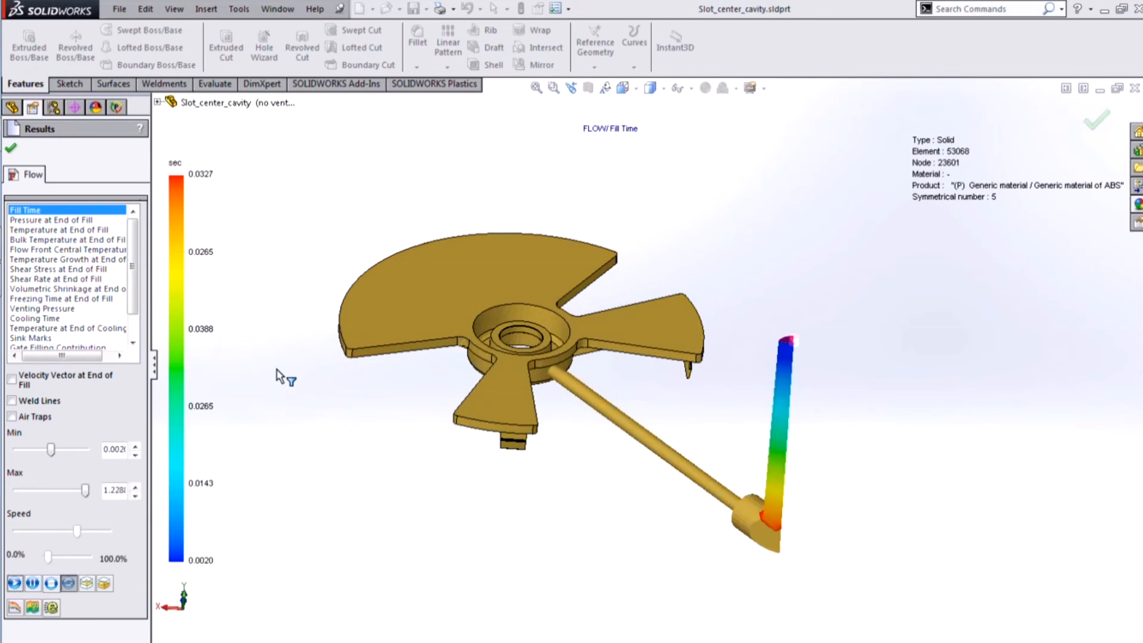
click(25, 221)
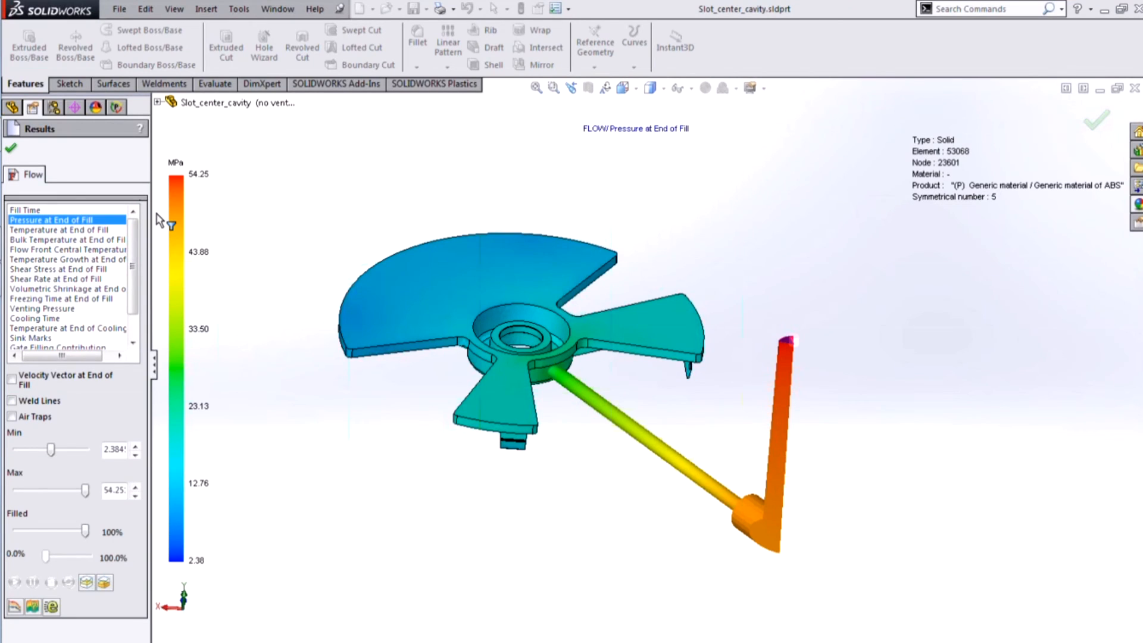
mouse_move(633, 364)
middle_down()
mouse_move(566, 472)
mouse_move(625, 544)
mouse_move(616, 299)
mouse_move(613, 360)
middle_up()
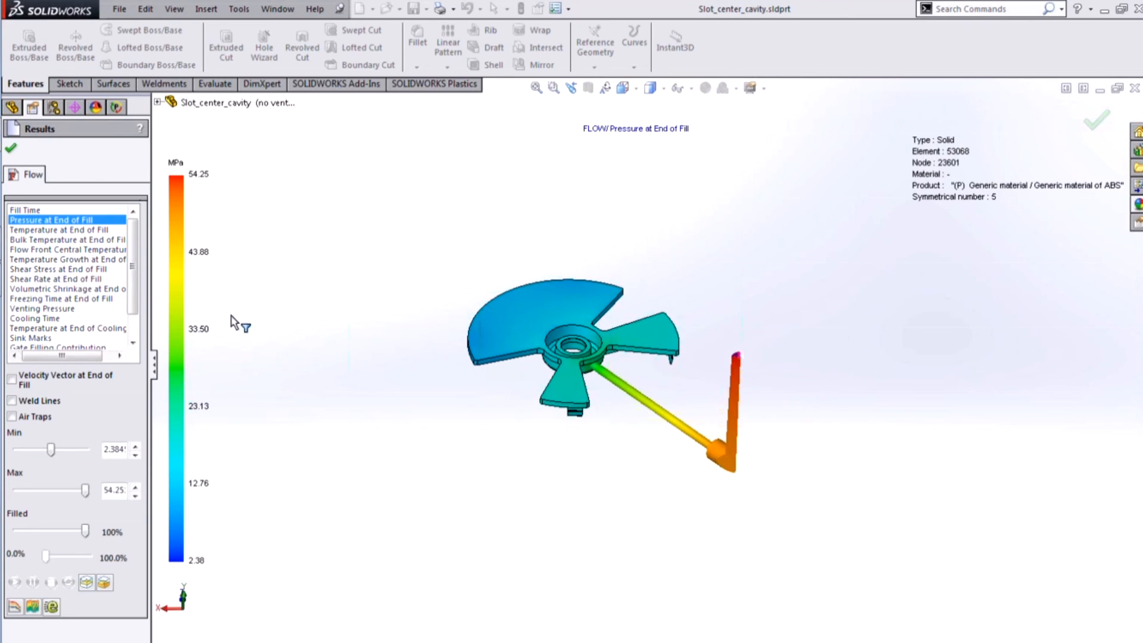
- Display the Venting Pressure plot for the no vents configuration, examine the blade corners, and close the results
click(75, 309)
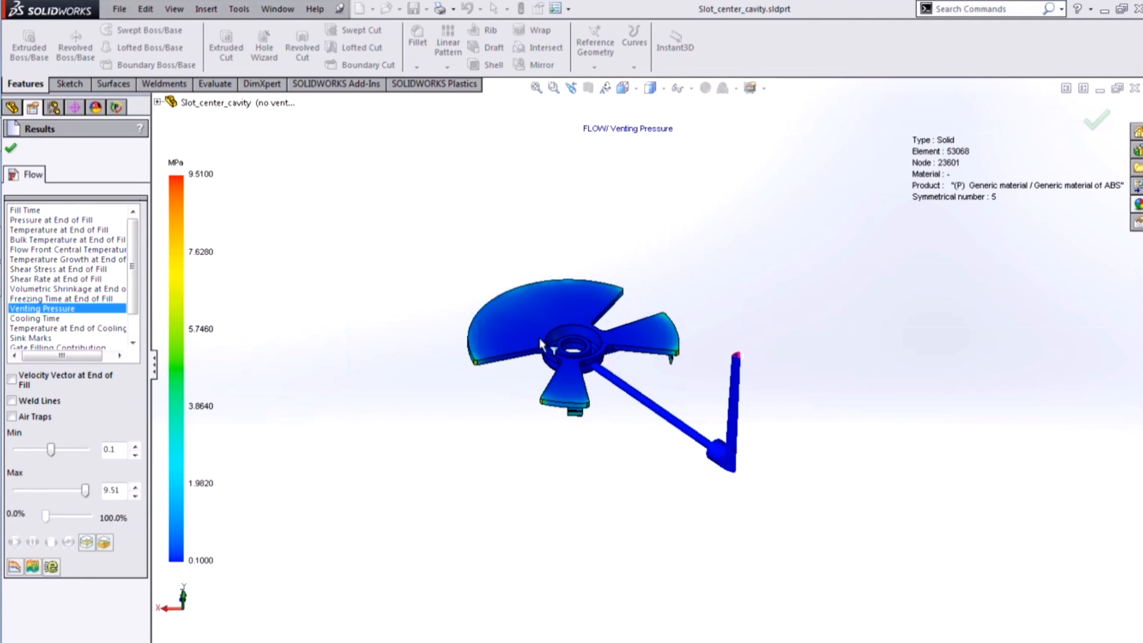
scroll(576, 359, up, 3)
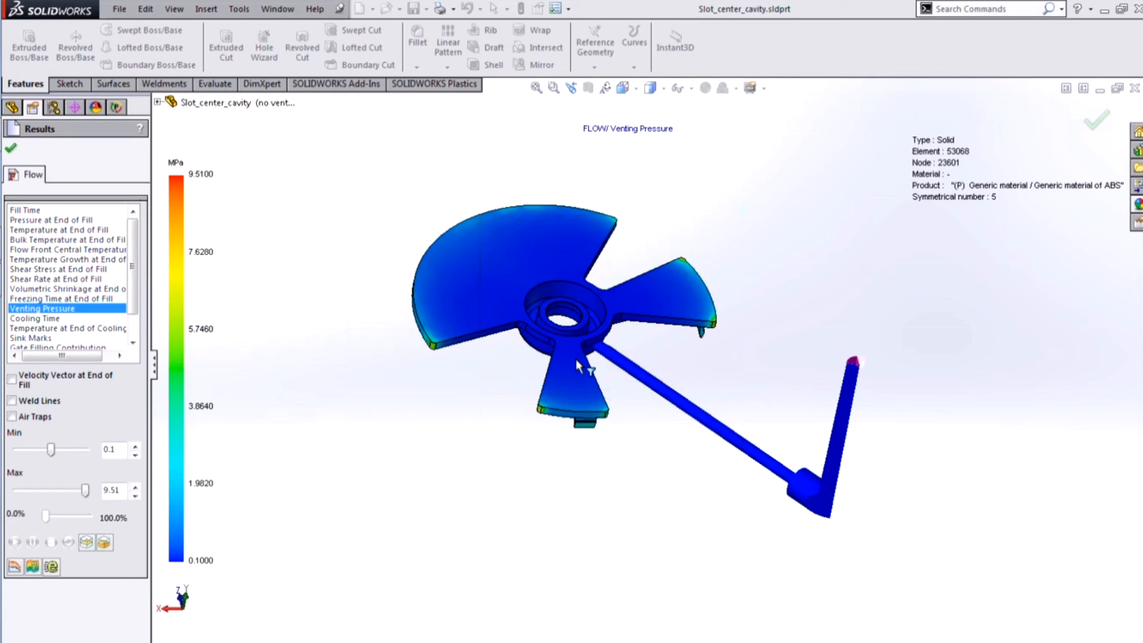
scroll(587, 382, down, 3)
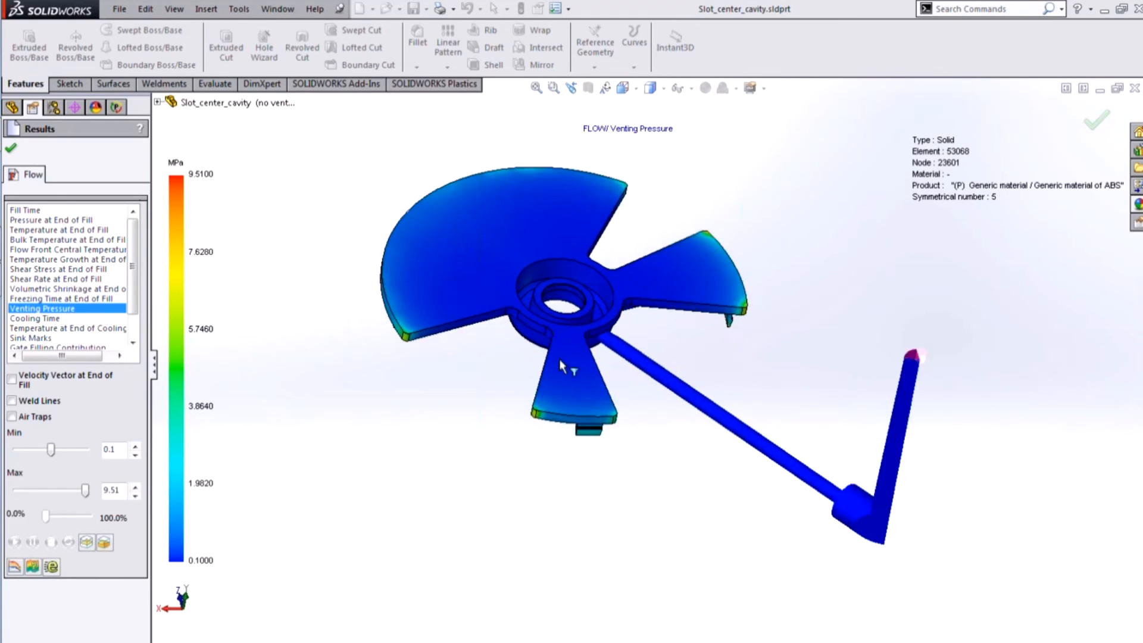
scroll(567, 220, up, 1)
scroll(567, 220, down, 1)
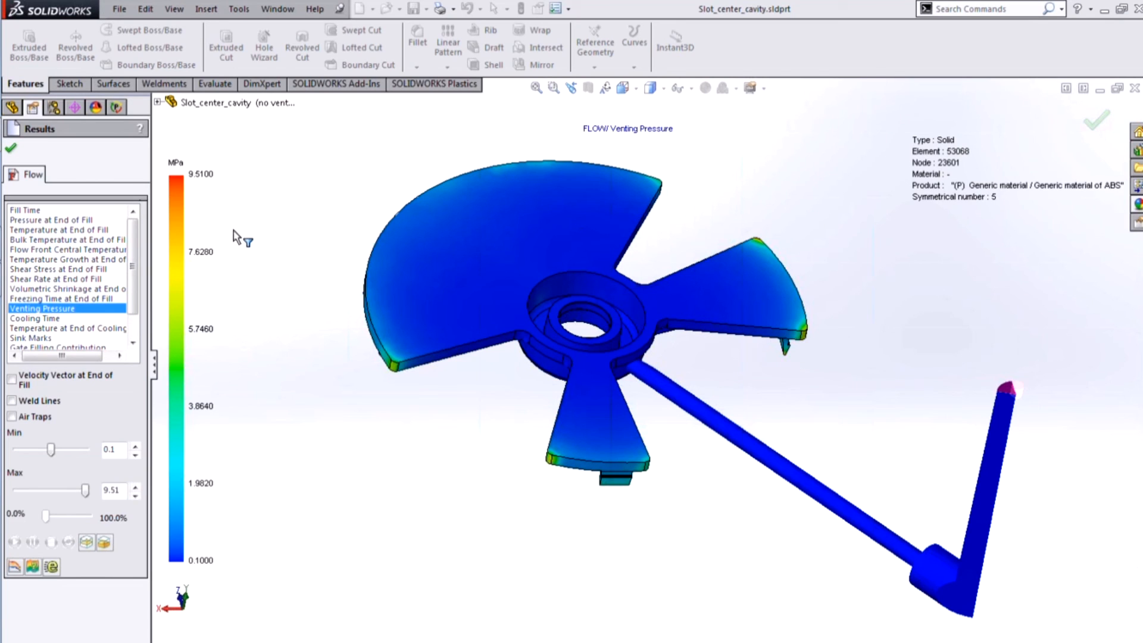
scroll(424, 369, down, 2)
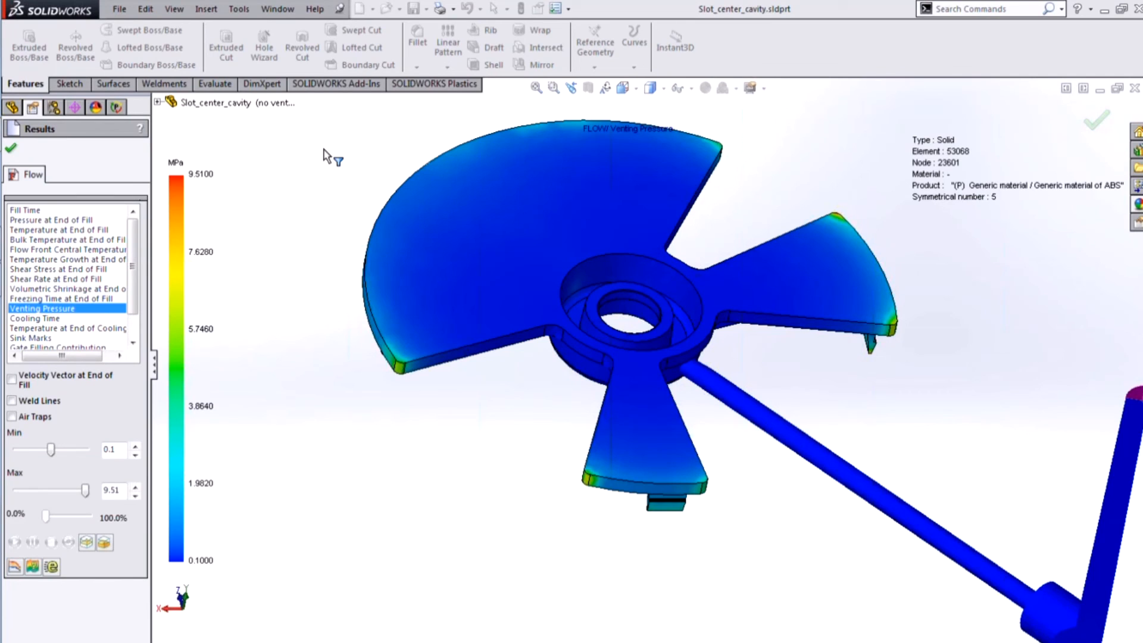
click(10, 148)
- Activate the finished configuration of the part
click(54, 108)
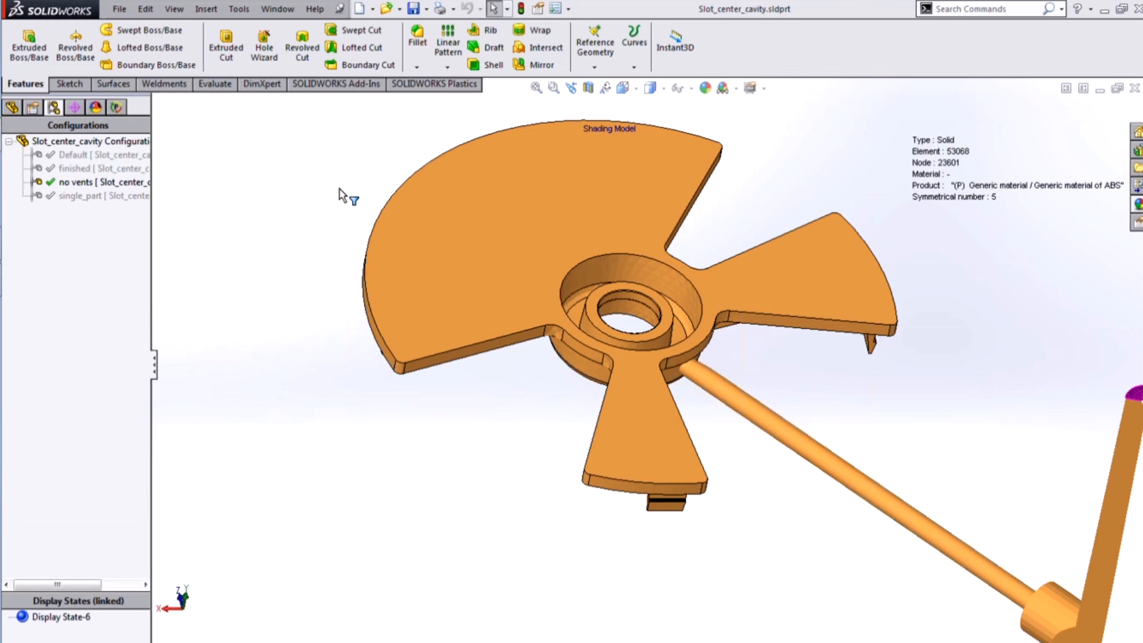
right_click(100, 169)
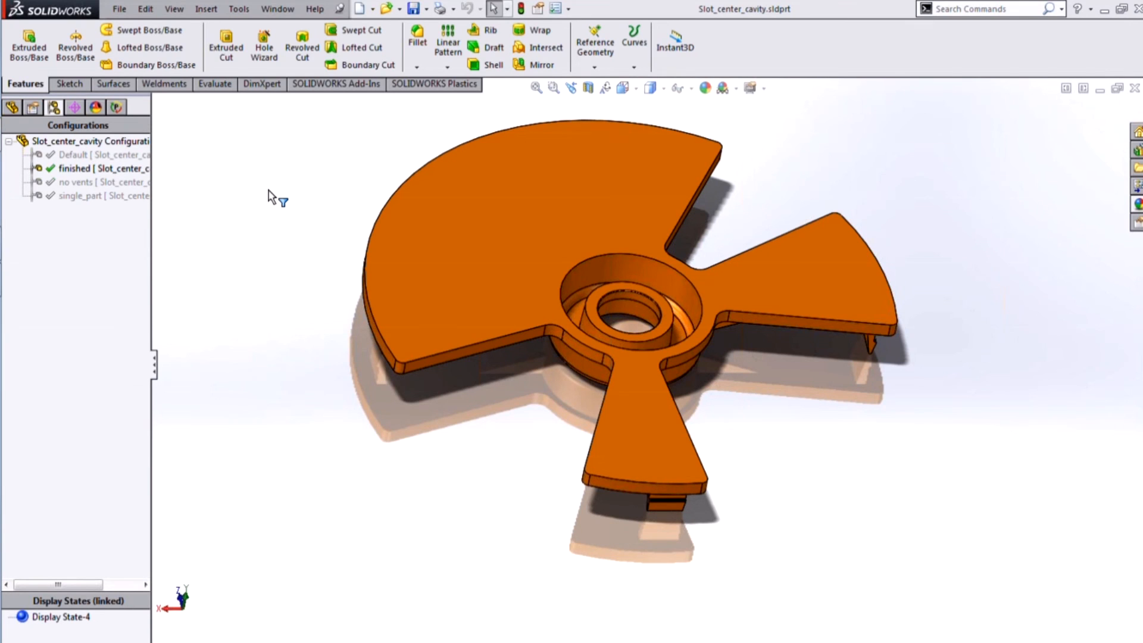
- Open the Air Vents boundary condition, inspect the vent locations at the blade corners, and leave it without changes
click(116, 107)
click(114, 369)
click(140, 379)
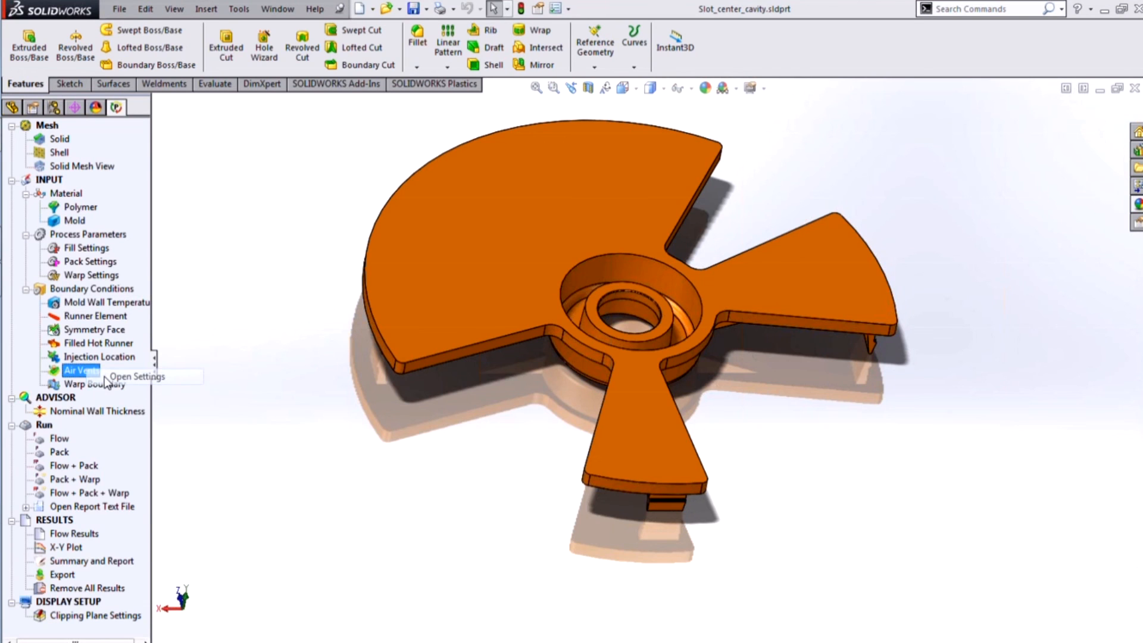
scroll(429, 371, down, 10)
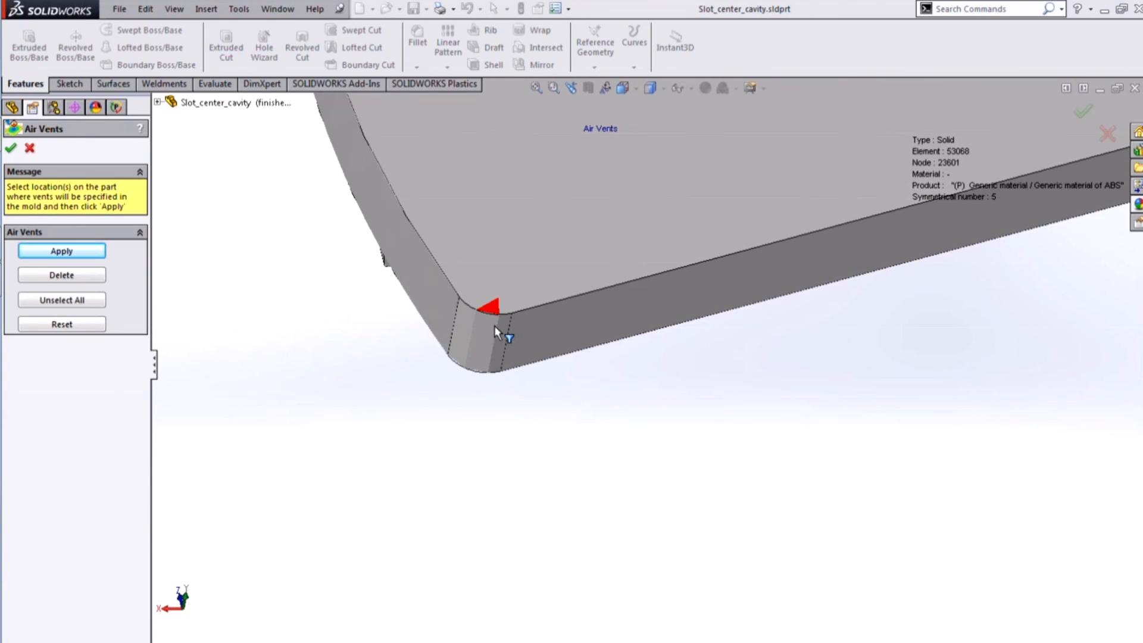
scroll(700, 369, up, 5)
scroll(704, 379, up, 5)
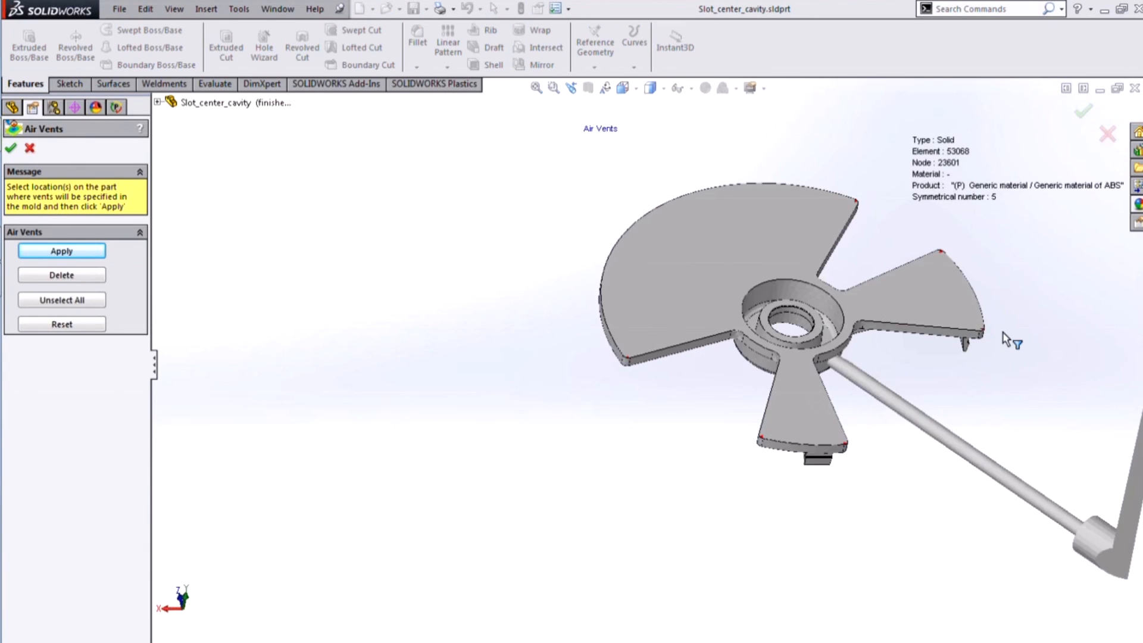
scroll(1013, 334, down, 2)
click(30, 148)
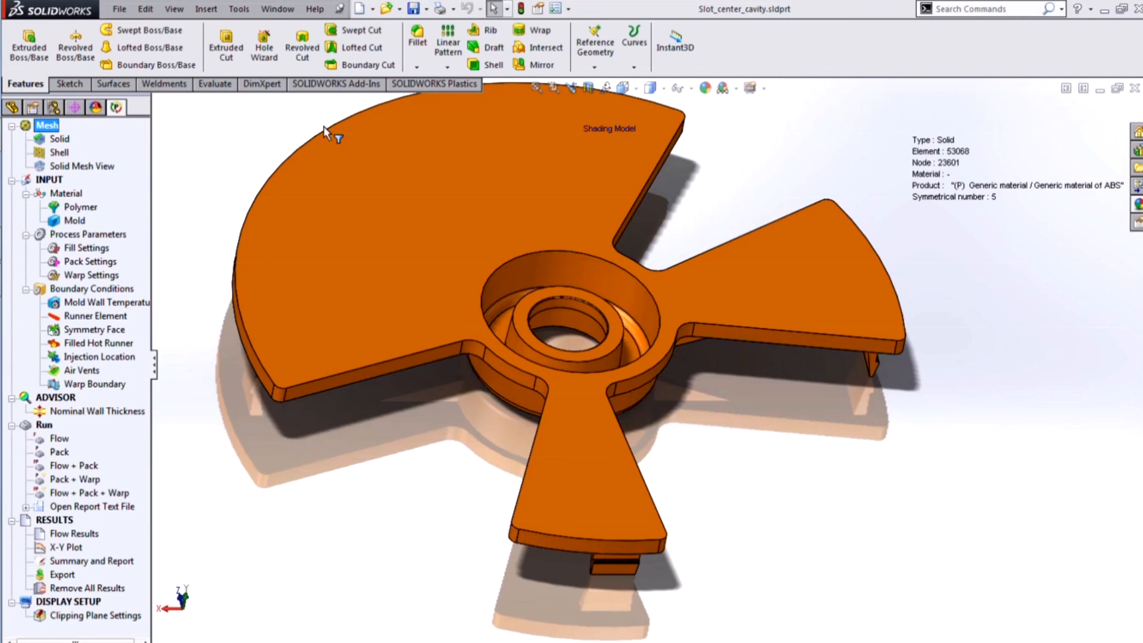
- Open the Flow Results of the finished configuration, examine its Venting Pressure plot over the part, and close the results
scroll(582, 327, up, 3)
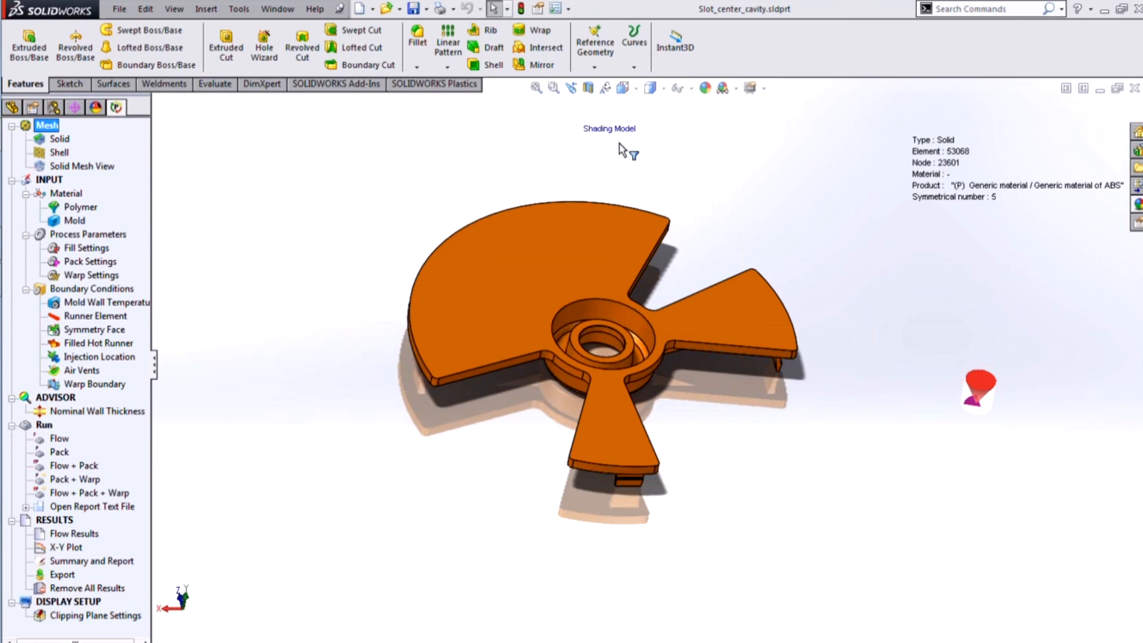
click(74, 535)
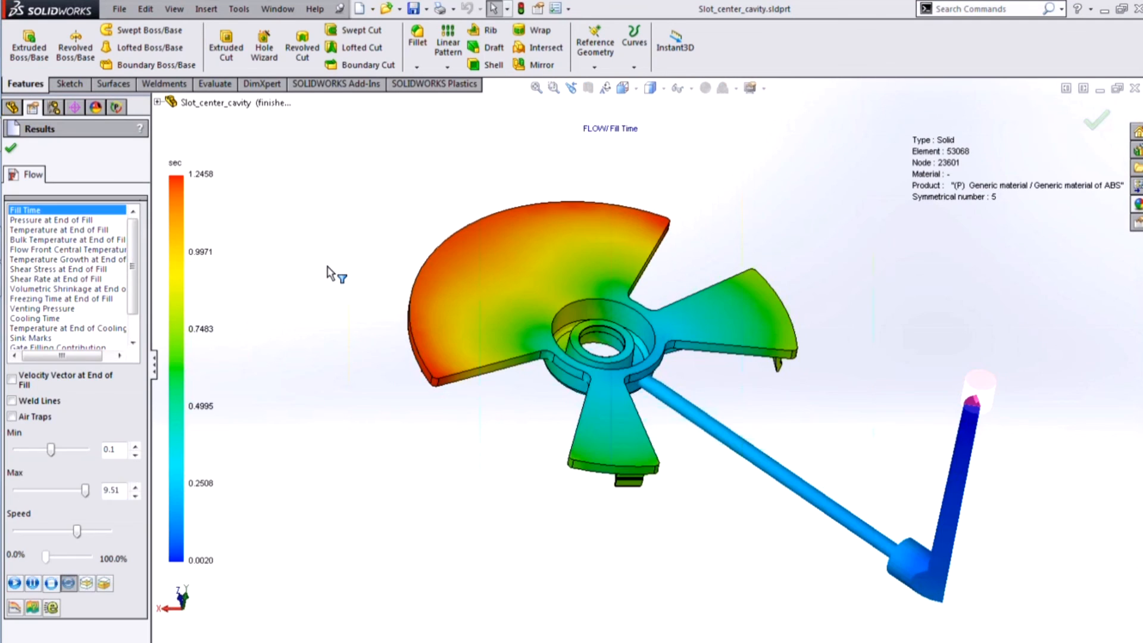
click(43, 309)
scroll(624, 351, down, 3)
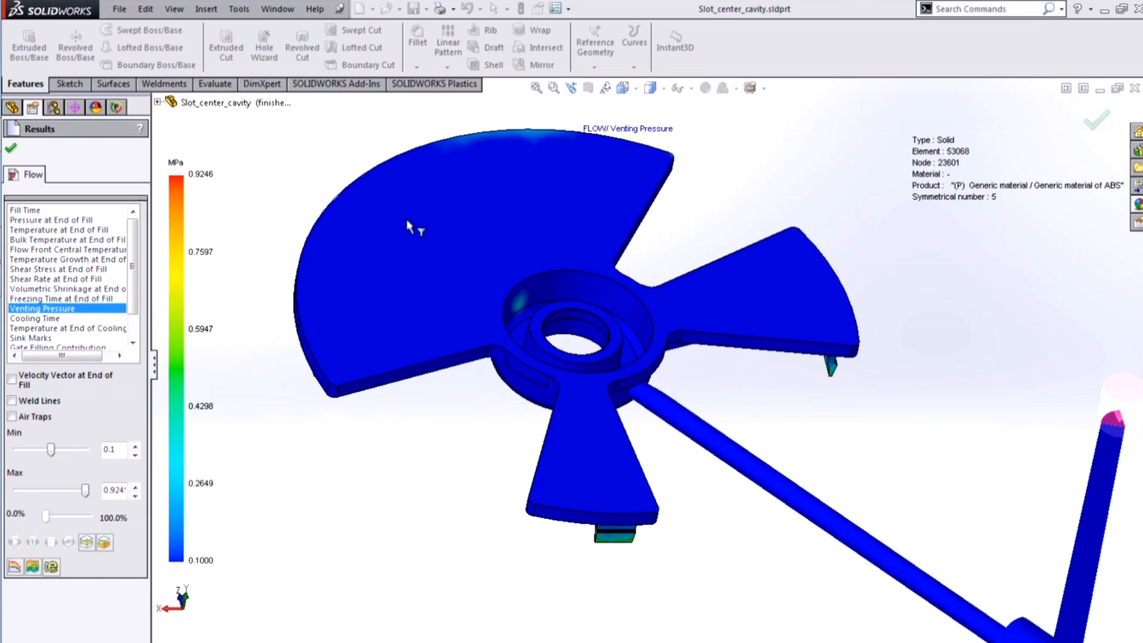
middle_drag(433, 337, 595, 385)
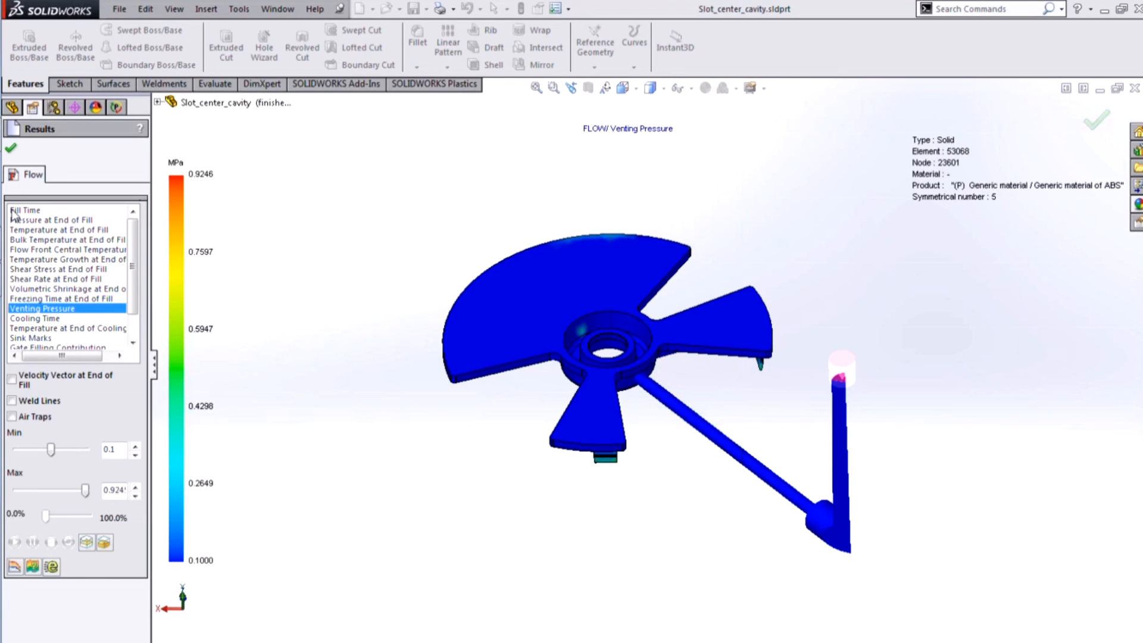
click(16, 148)
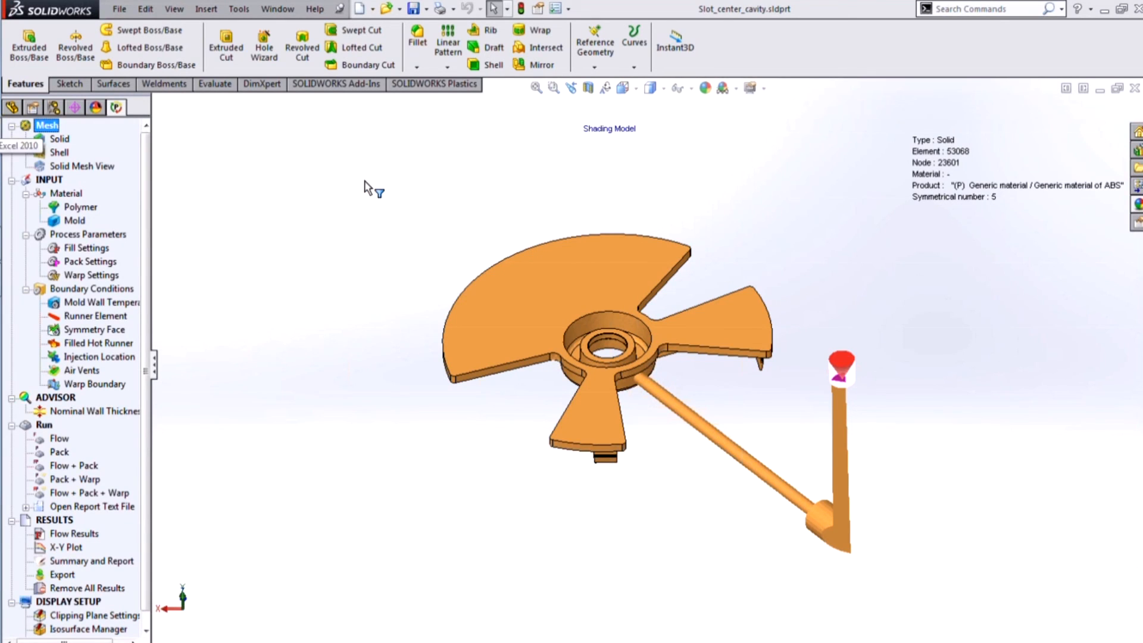
- Activate the single_part configuration of the part
click(54, 108)
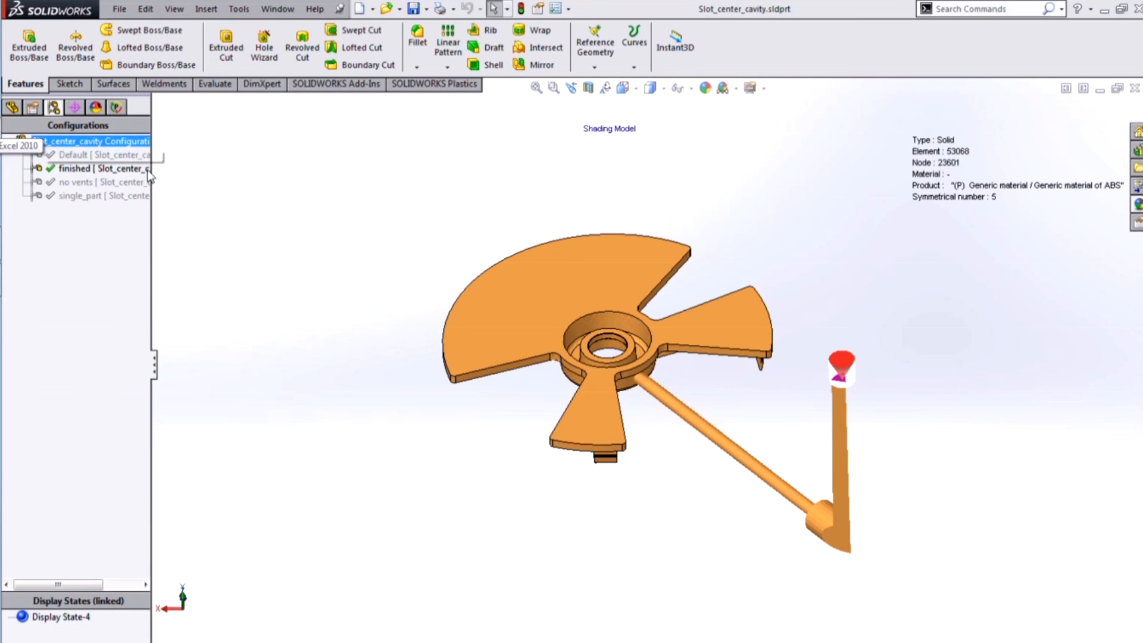
right_click(101, 194)
click(143, 205)
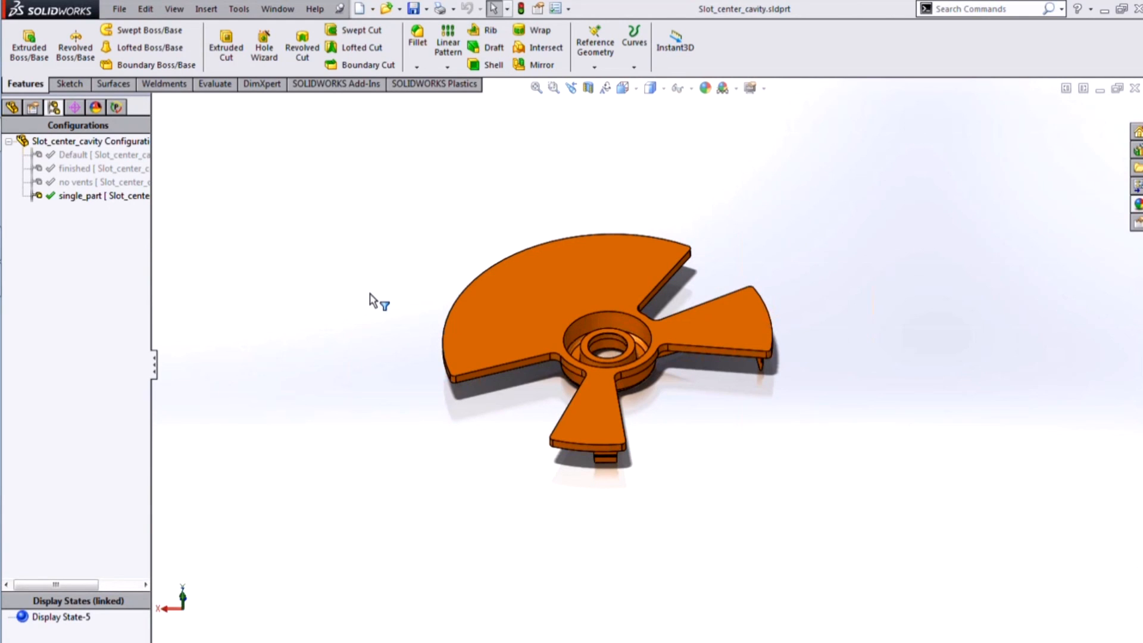
- Start a manual solid mesh procedure for the fan part and keep its body as the Cavity in domain 1
click(116, 107)
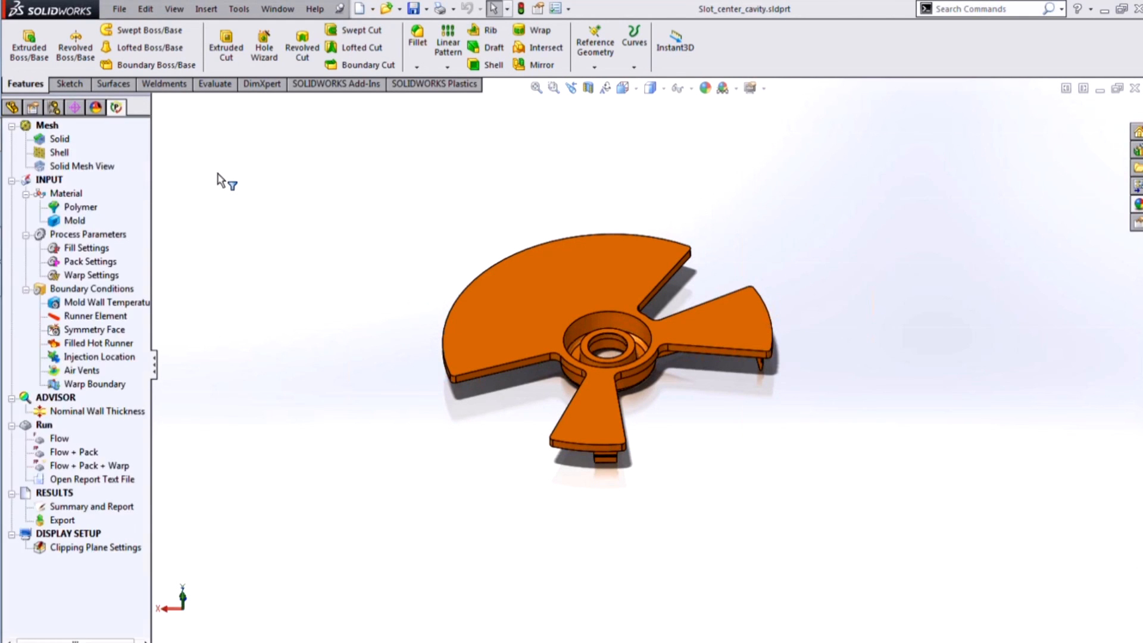
click(72, 164)
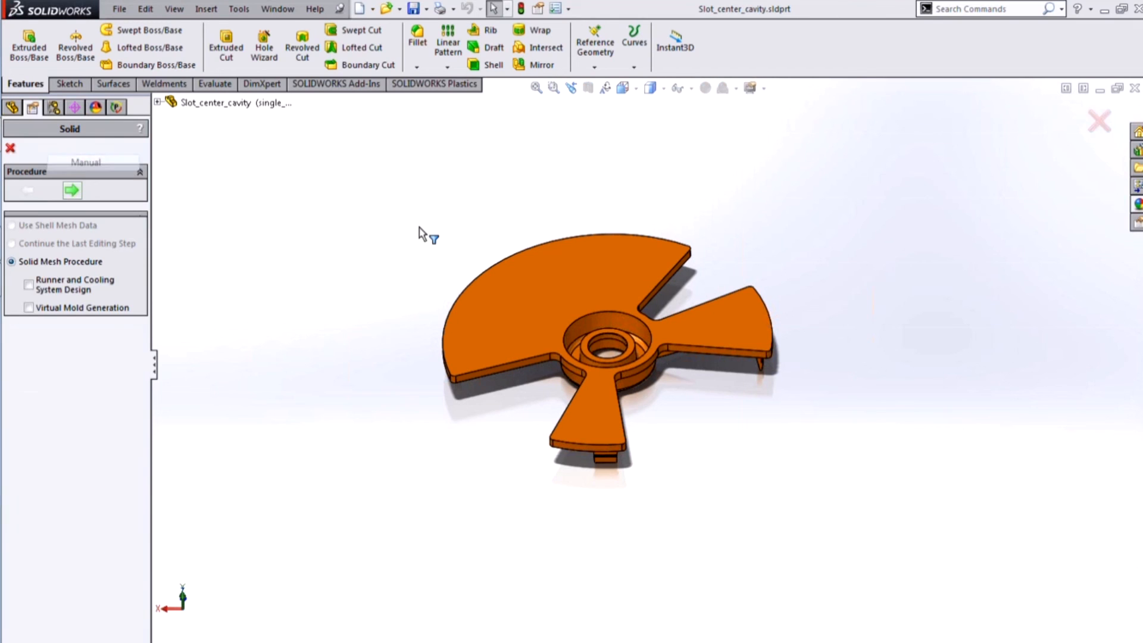
click(72, 190)
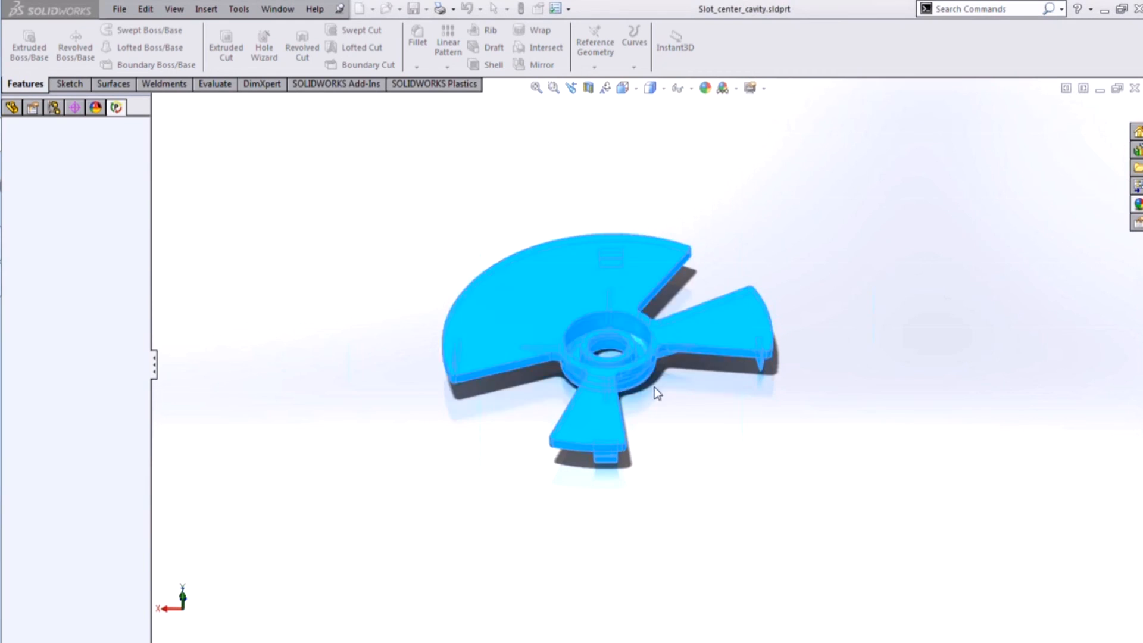
click(82, 259)
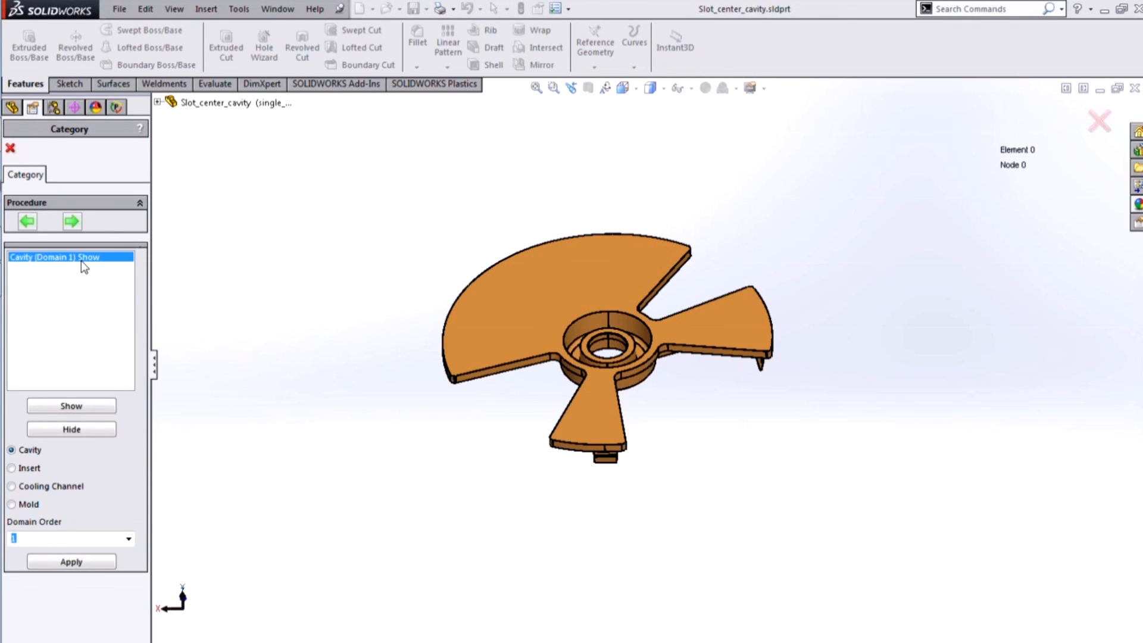
click(72, 221)
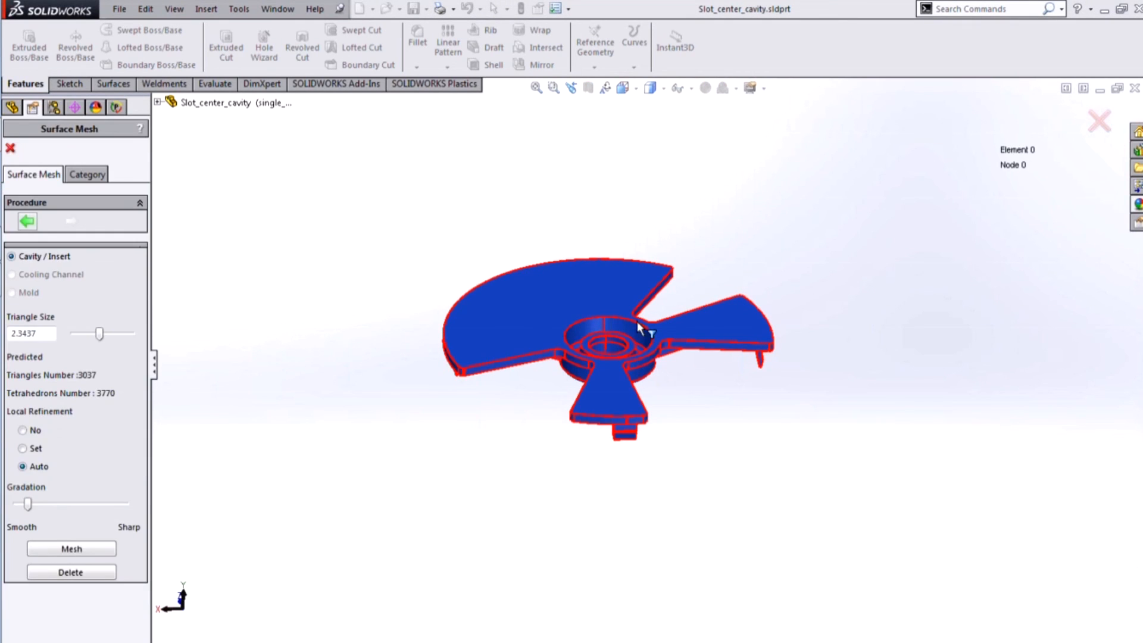
- Generate the cavity's surface mesh with triangle size 2.3437 and Auto local refinement, and review the mesh summary
scroll(641, 326, down, 1)
middle_drag(574, 342, 495, 357)
scroll(566, 334, down, 2)
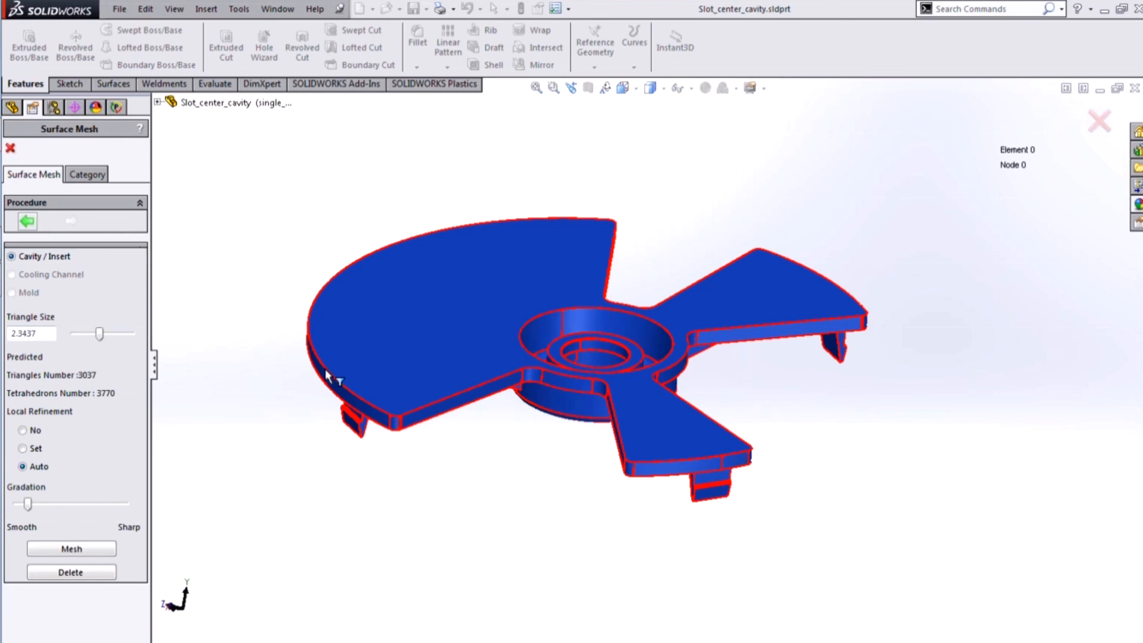
click(67, 550)
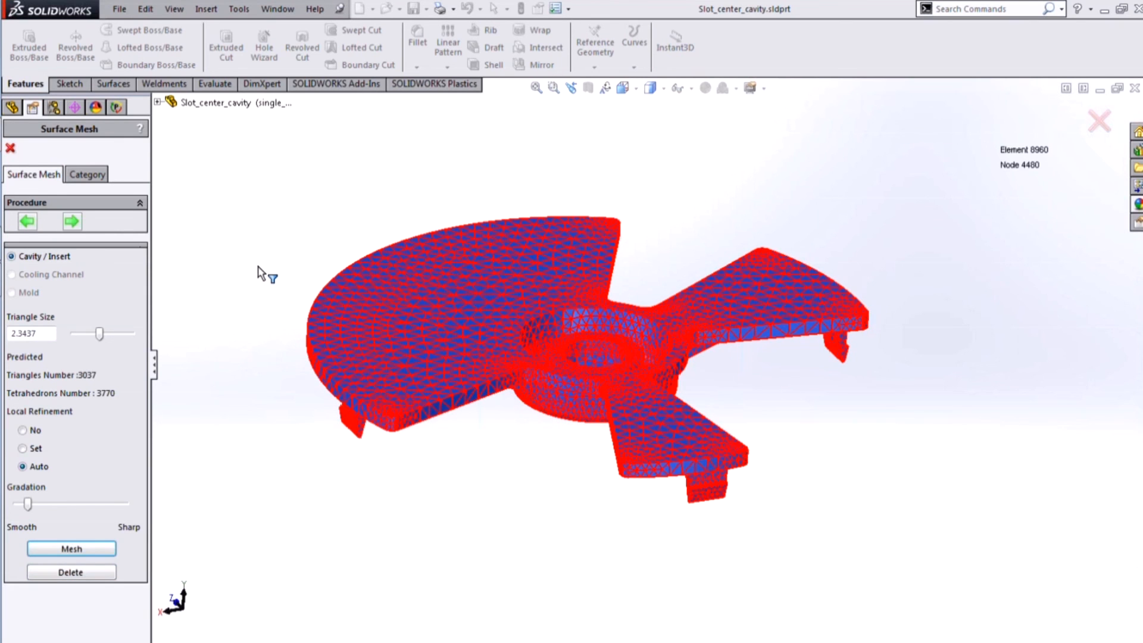
click(75, 221)
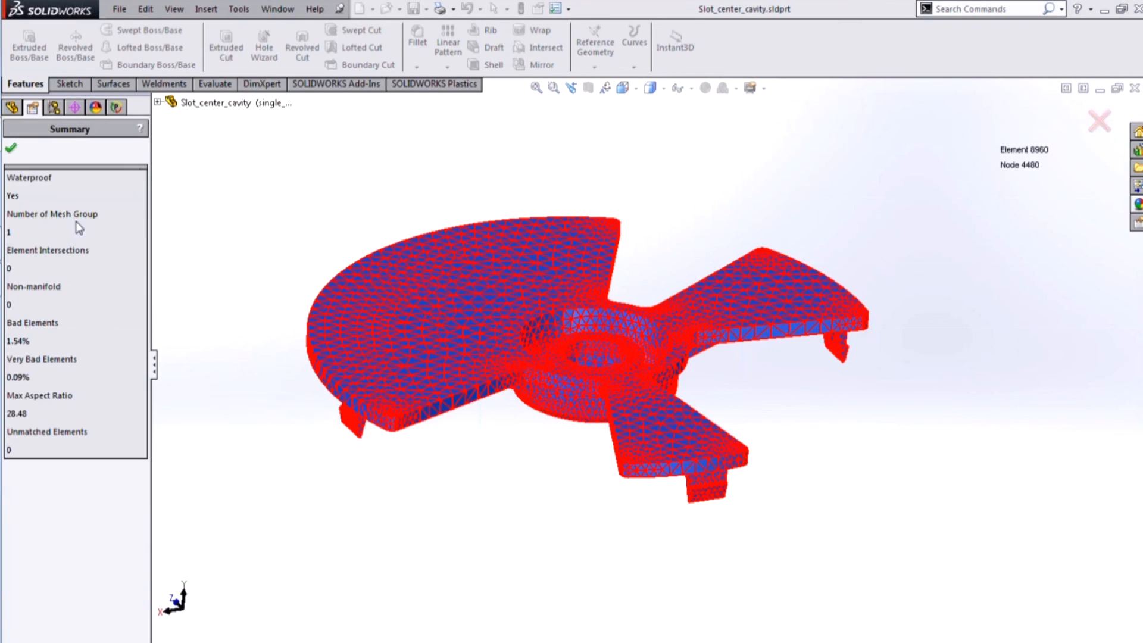
click(12, 148)
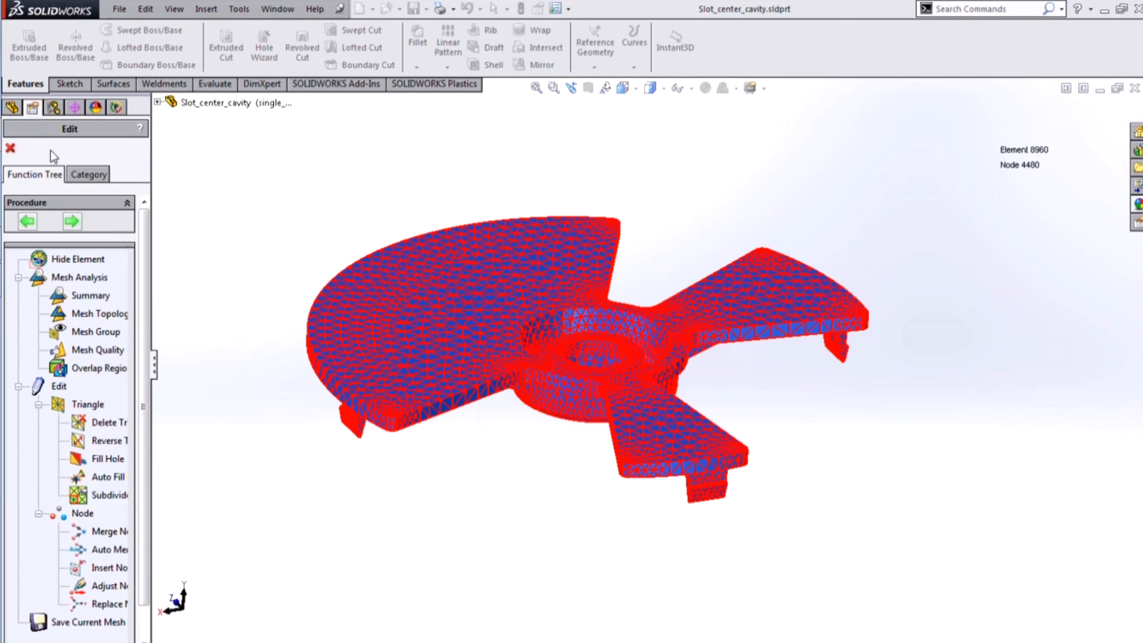
- Choose the hexahedral solid type and create a Voxel mesh with the Good Surface Mesh kernel and an element size of 0.6290
click(72, 222)
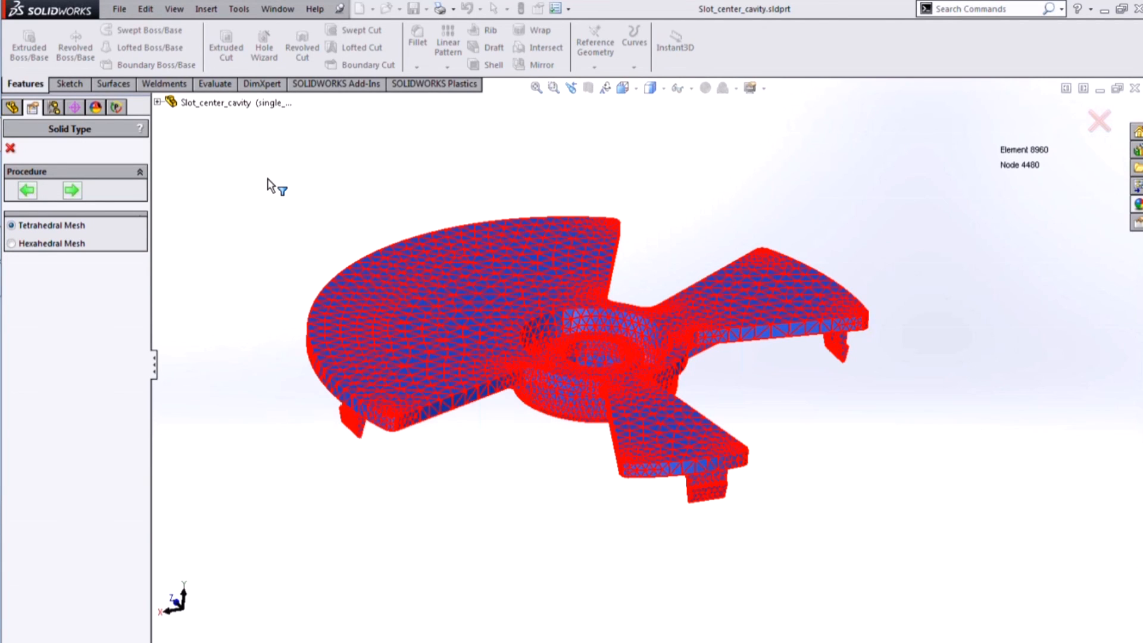
click(58, 244)
click(76, 191)
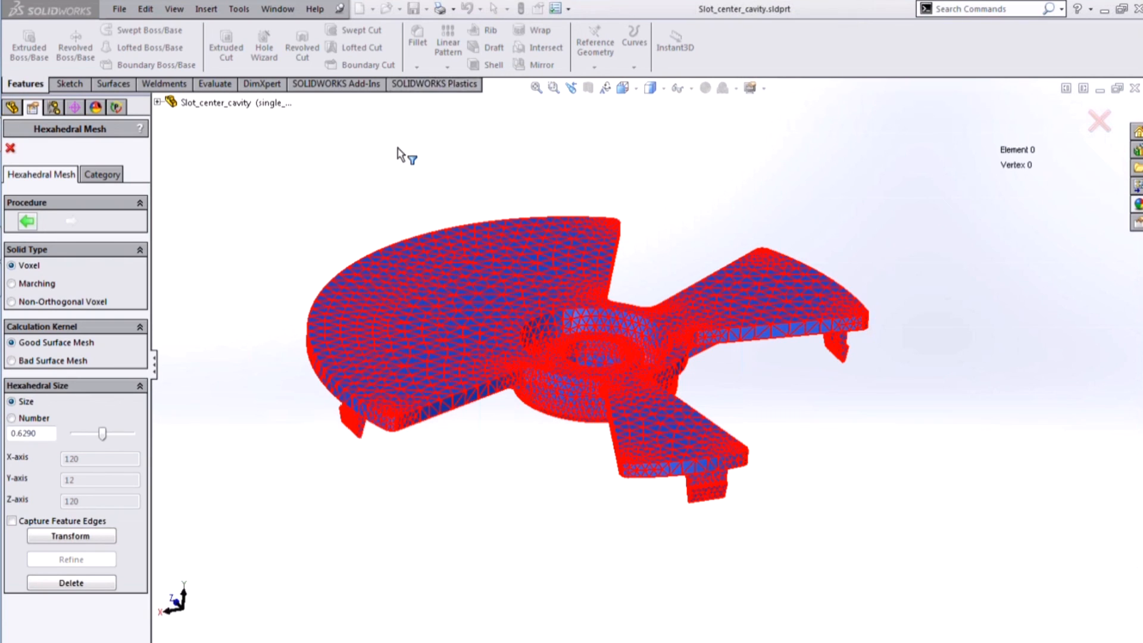
click(68, 535)
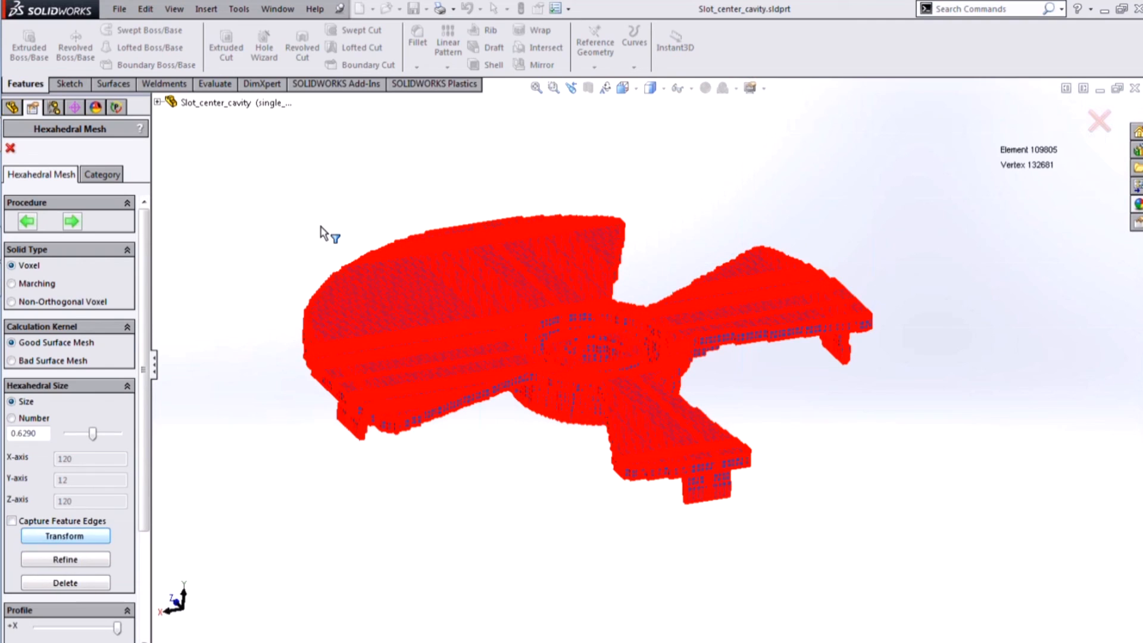
- Examine the voxel mesh along the blade edges, corners and snap features from several angles
middle_drag(452, 303, 459, 384)
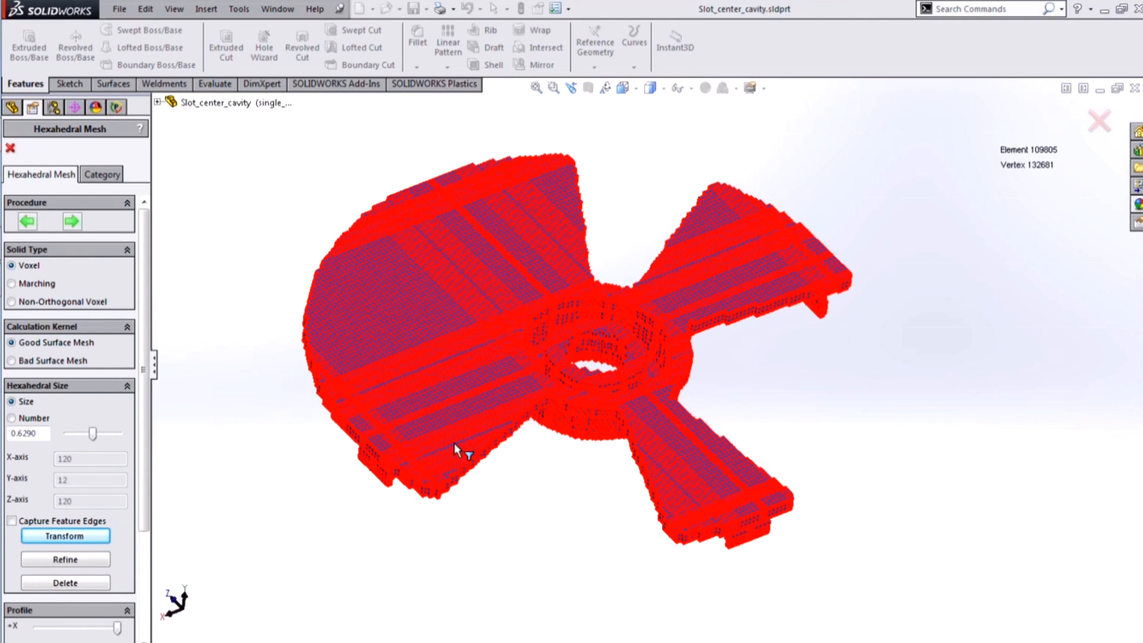
scroll(454, 480, down, 3)
scroll(452, 476, down, 5)
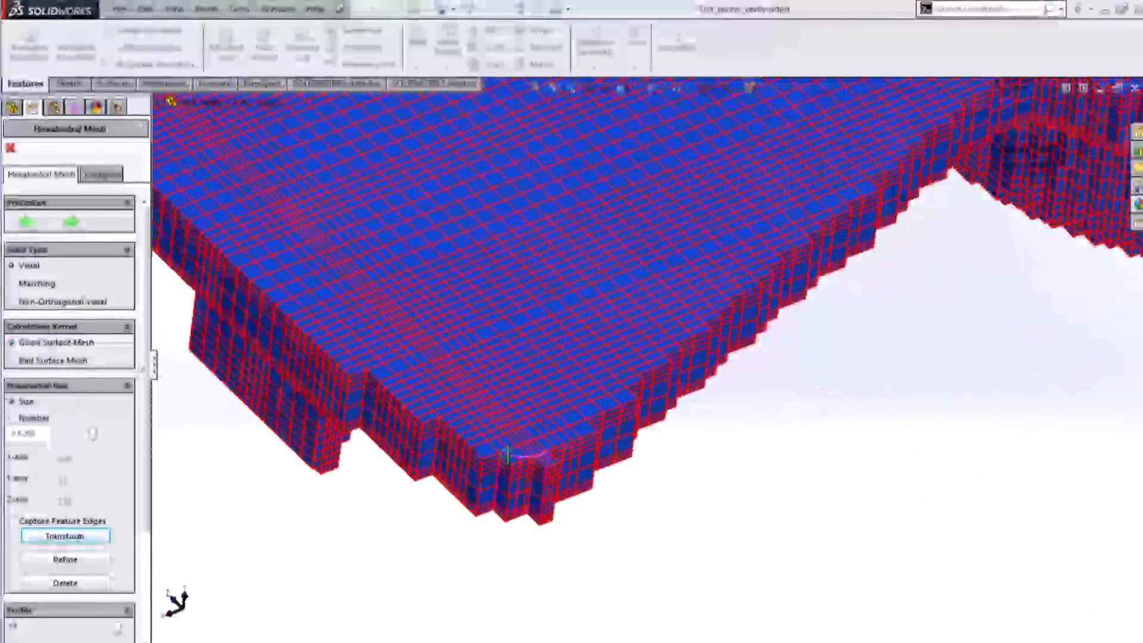
scroll(508, 455, up, 10)
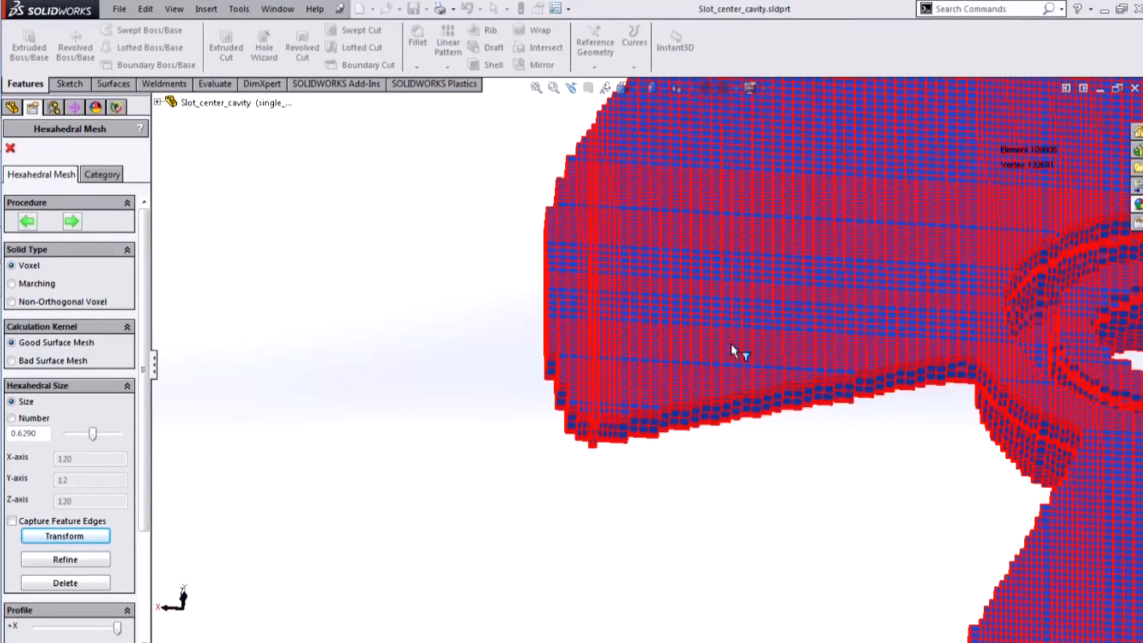
scroll(799, 340, up, 3)
scroll(875, 401, down, 4)
middle_drag(816, 409, 748, 340)
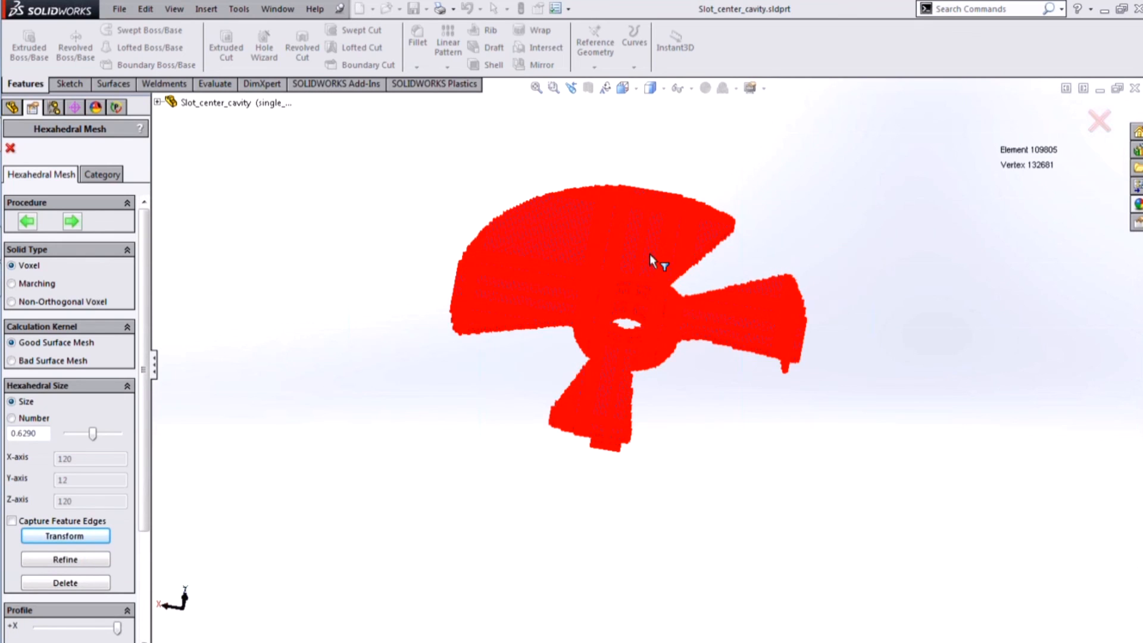
scroll(655, 262, down, 2)
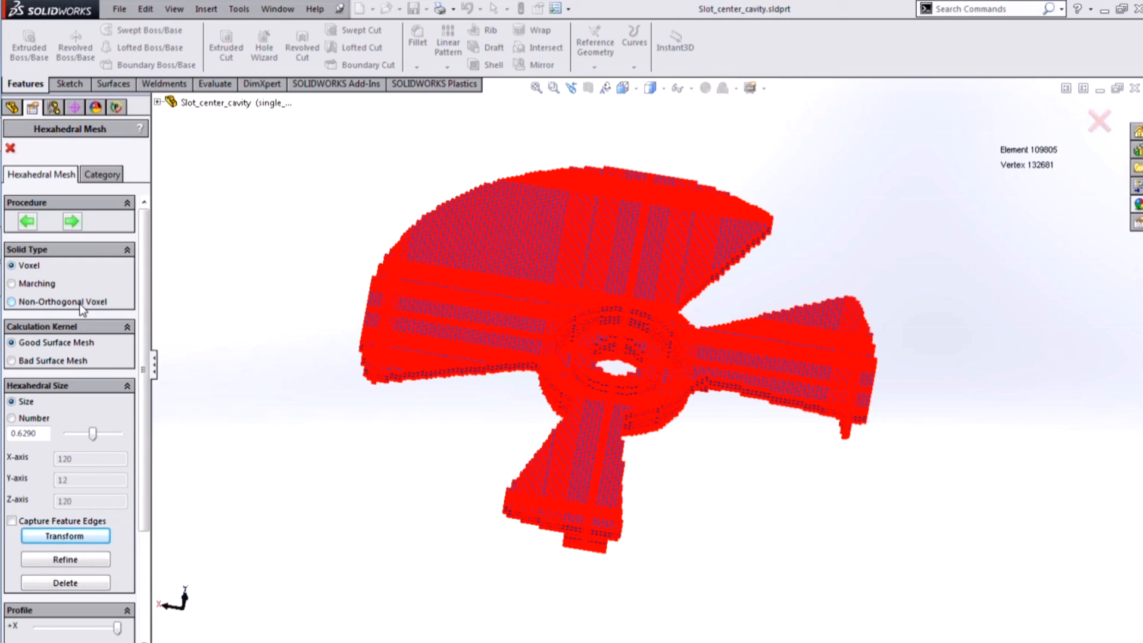
- Remesh the part with the Non-Orthogonal Voxel solid type and inspect the mesh around the hub and blades
click(80, 302)
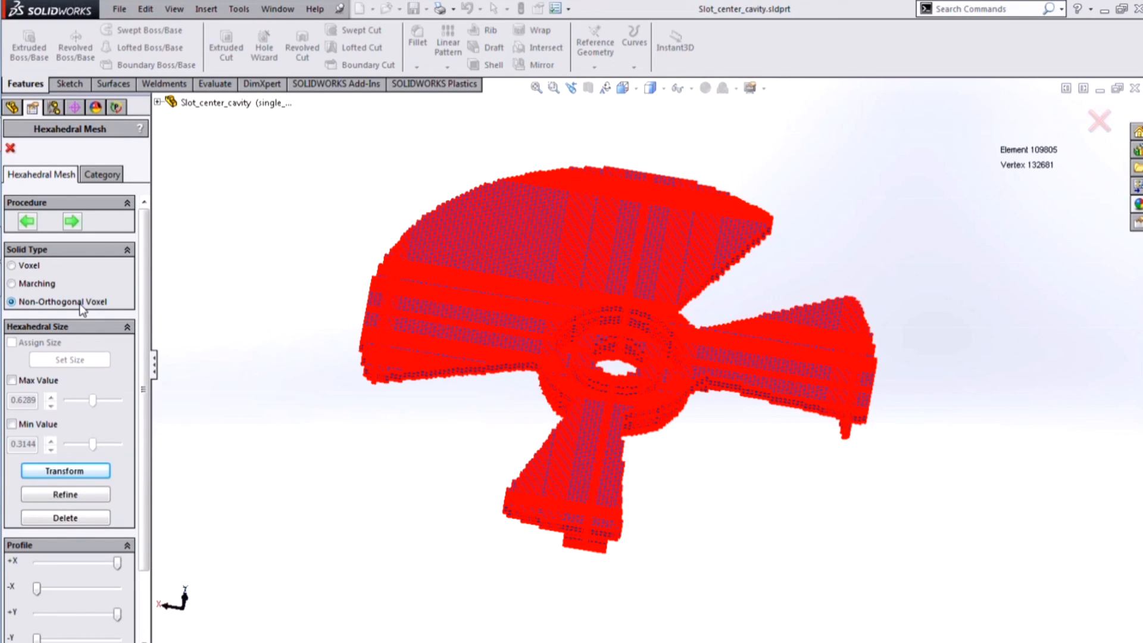
click(66, 473)
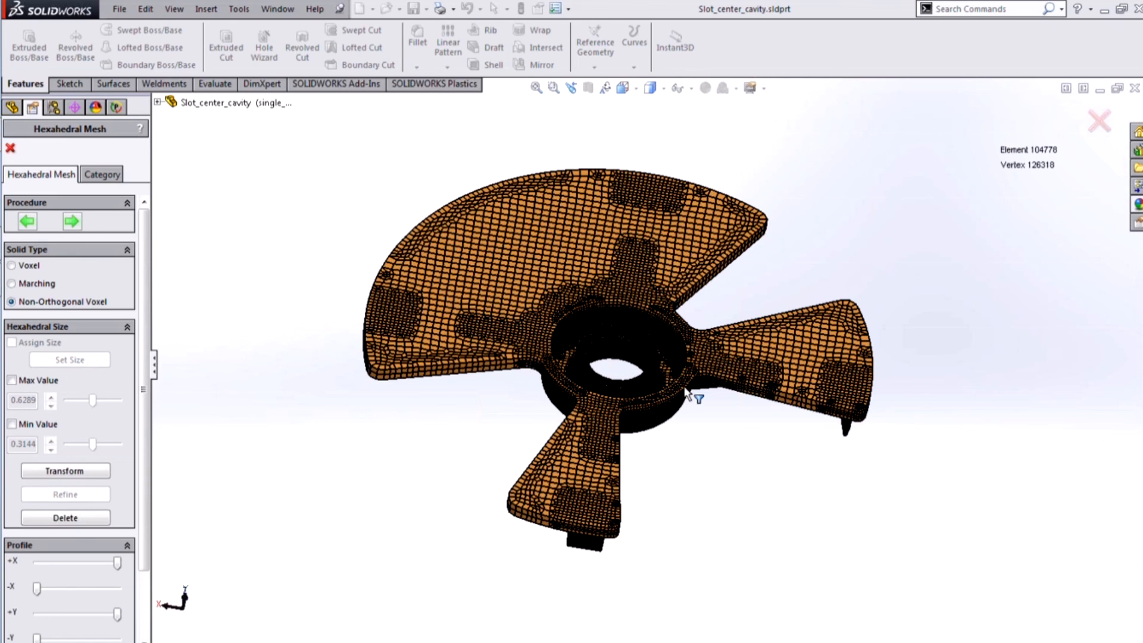
scroll(695, 393, down, 5)
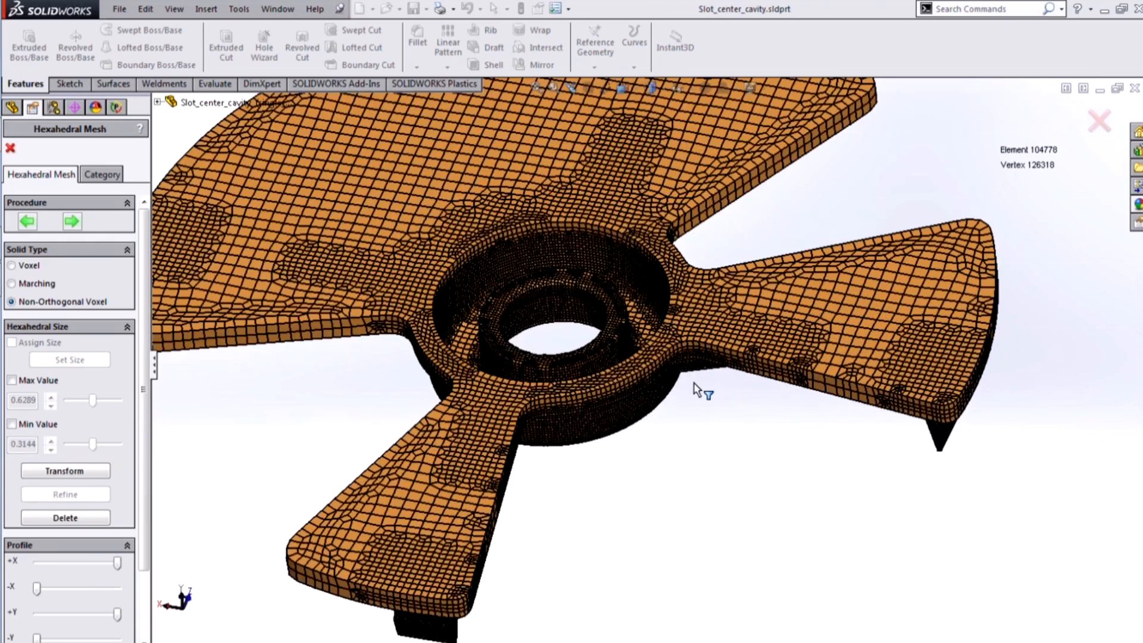
scroll(696, 384, down, 2)
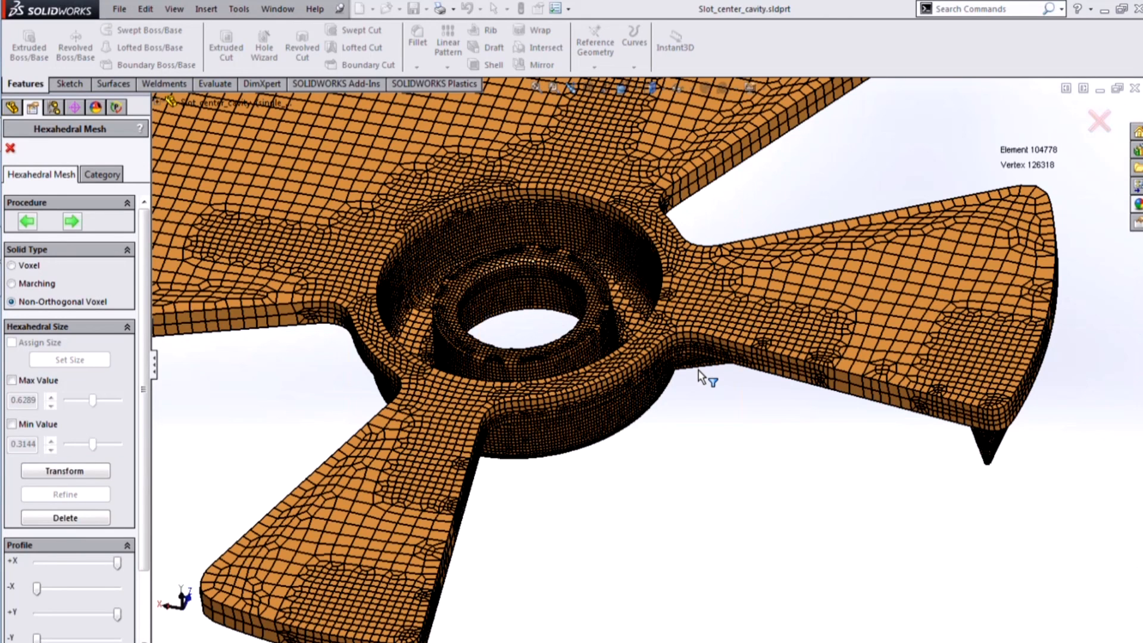
- Switch to the slide presentation and advance to the Plastics summary slide
mouse_move(1, 243)
click(142, 243)
click(113, 71)
key(Right)
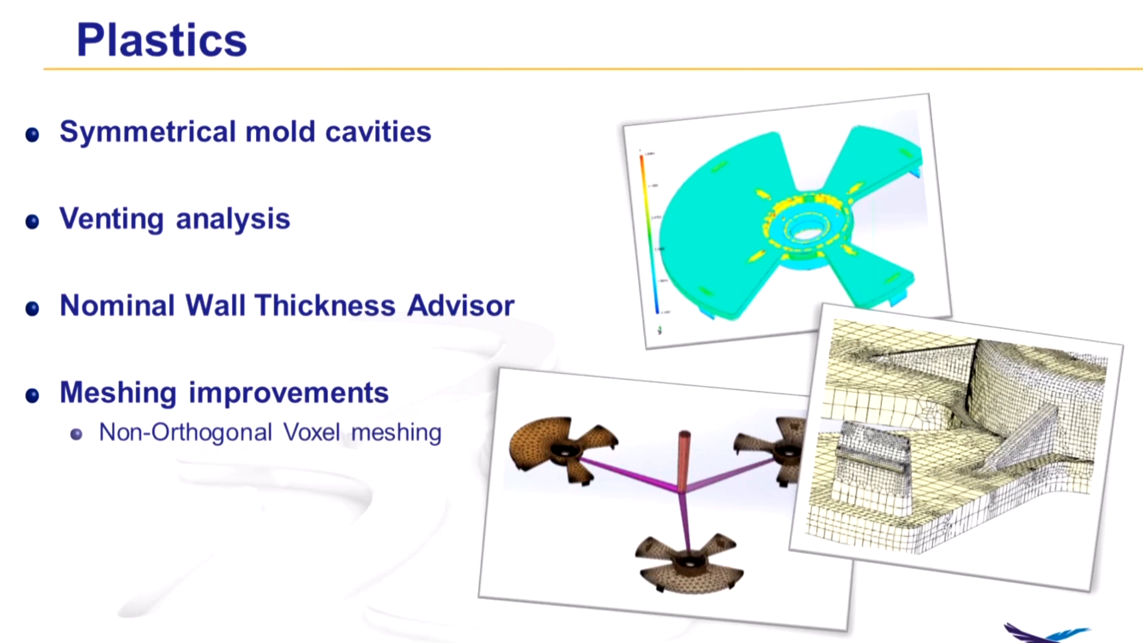